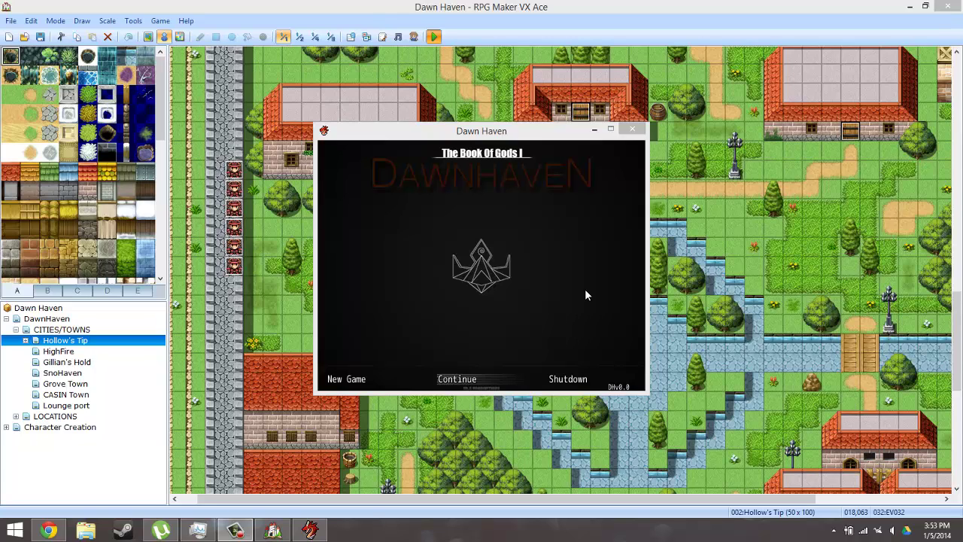
Continue the playtest from Save 1 and teleport the character to MAP:002, Hollow's Tip
left_click(621, 277)
key("Return")
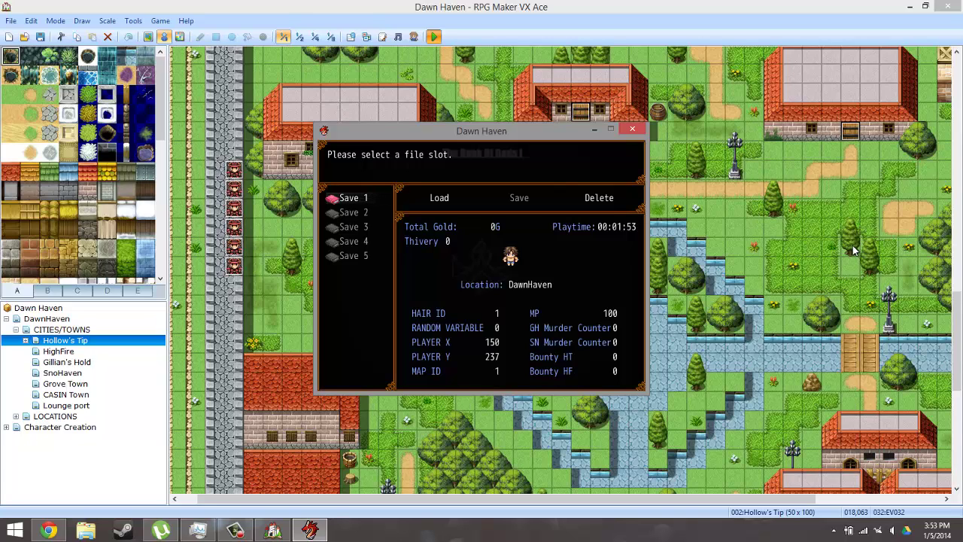
key("Return")
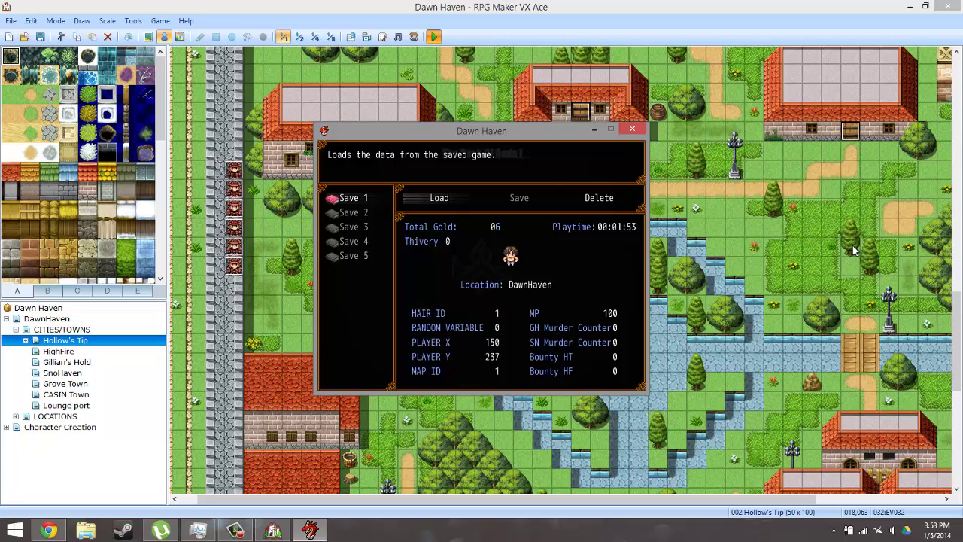
key("Return")
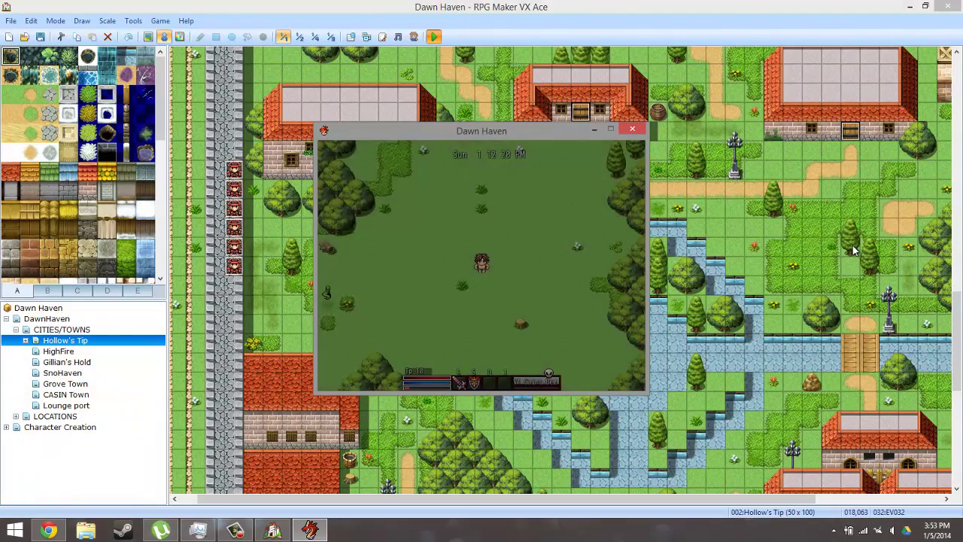
key("Up")
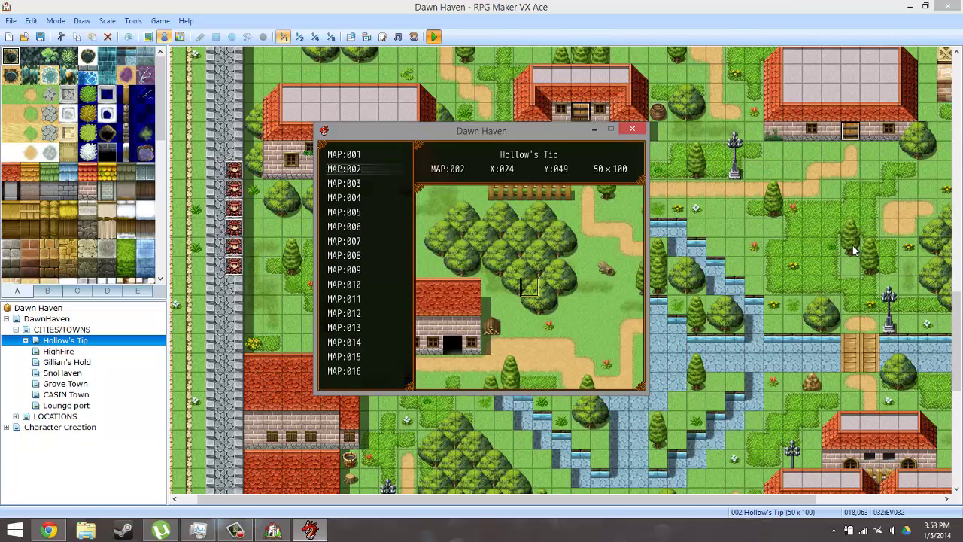
key("Return")
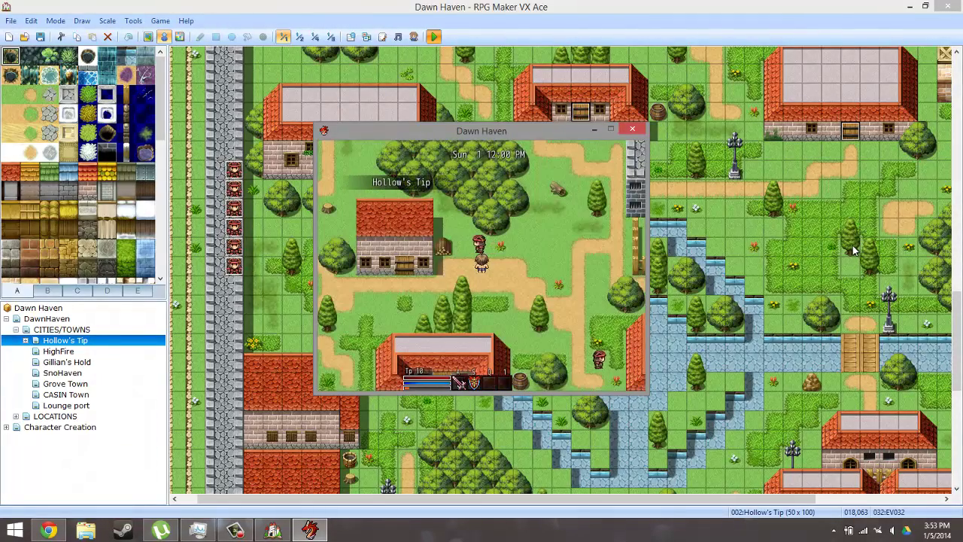
Walk the character through Hollow's Tip to the blond villager by the lamp post and try the villager's interaction choices
key("Down")
key("Right")
key("Down")
key("Down")
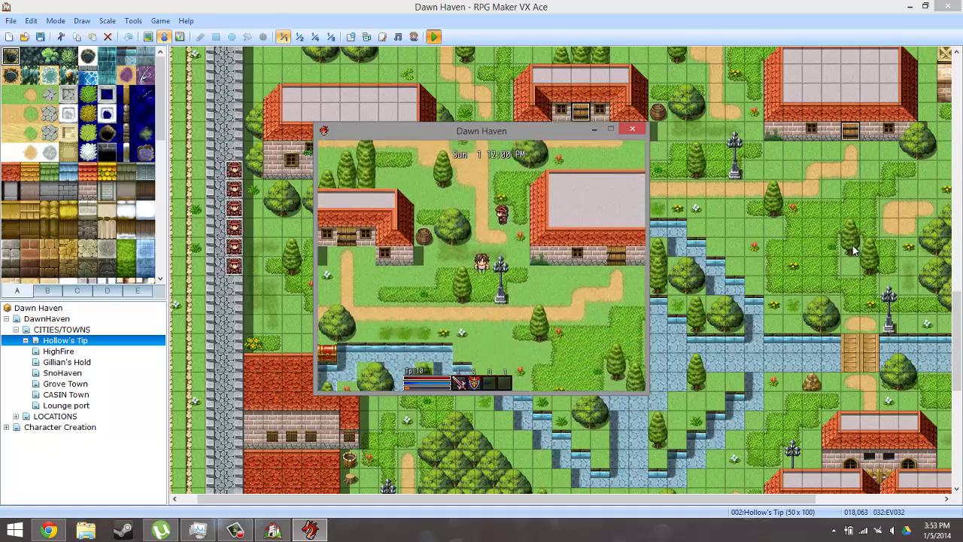
key("Up")
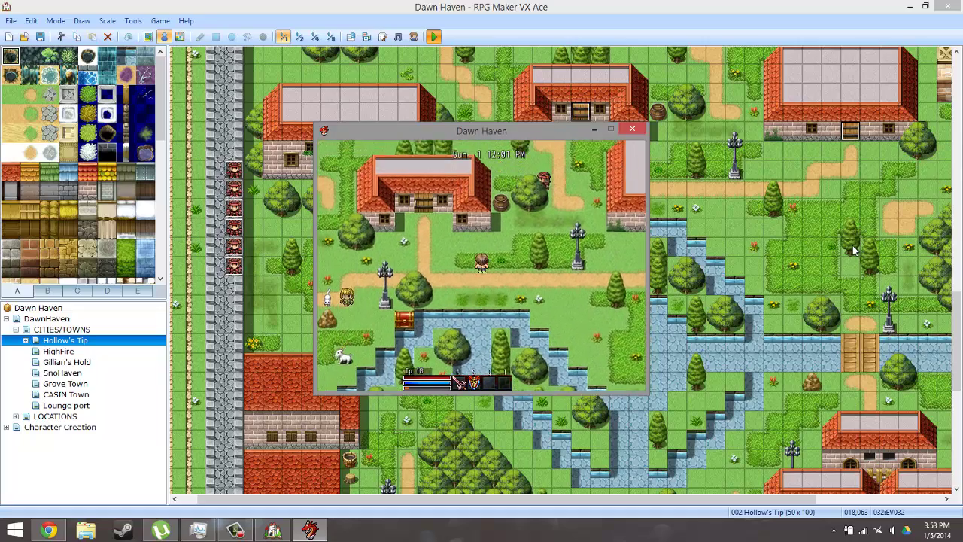
key("Left")
key("Down")
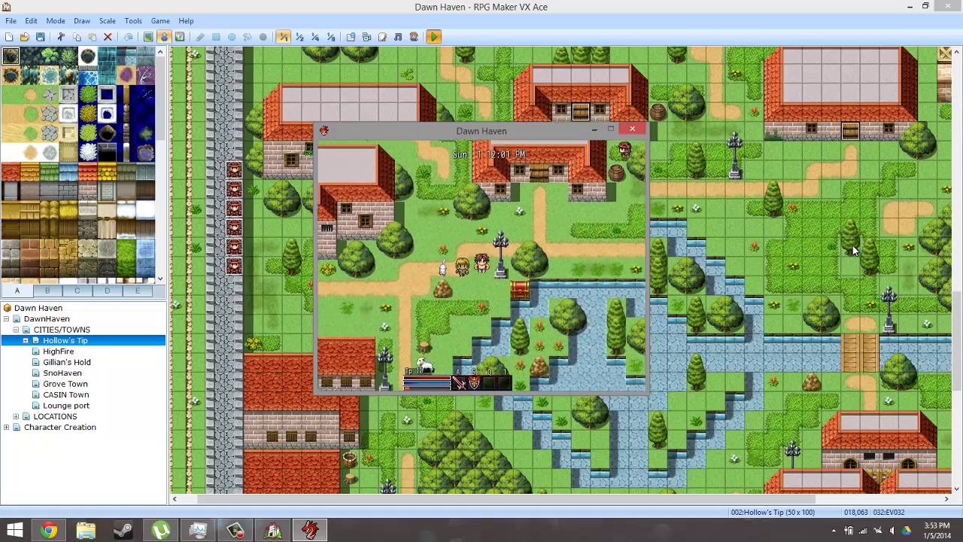
key("Right")
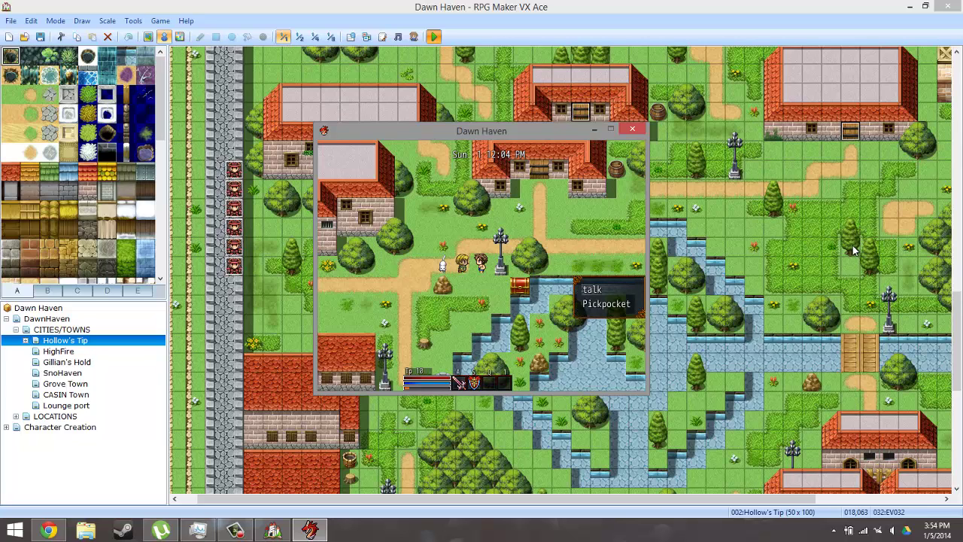
key("Return")
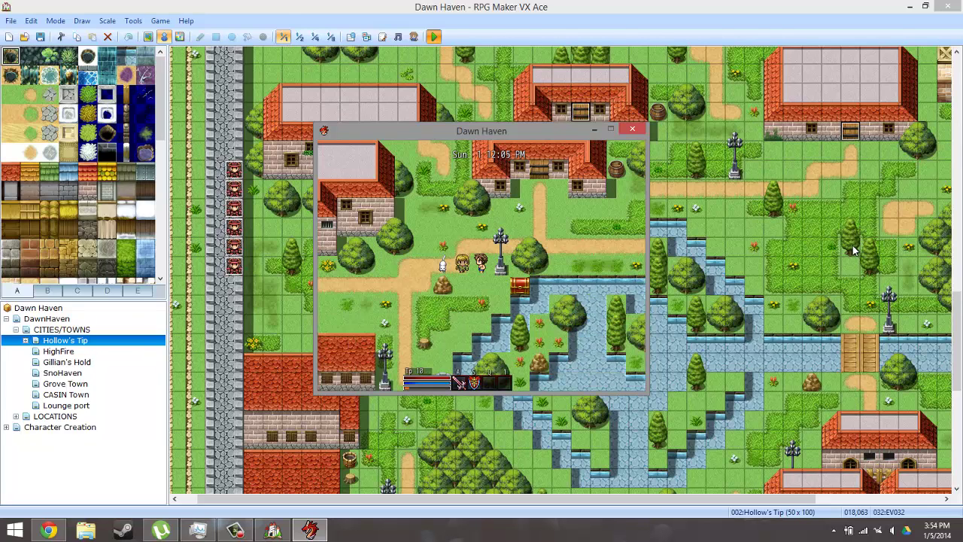
Move the character around the blond villager to examine approaching the villager from different sides
key("Down")
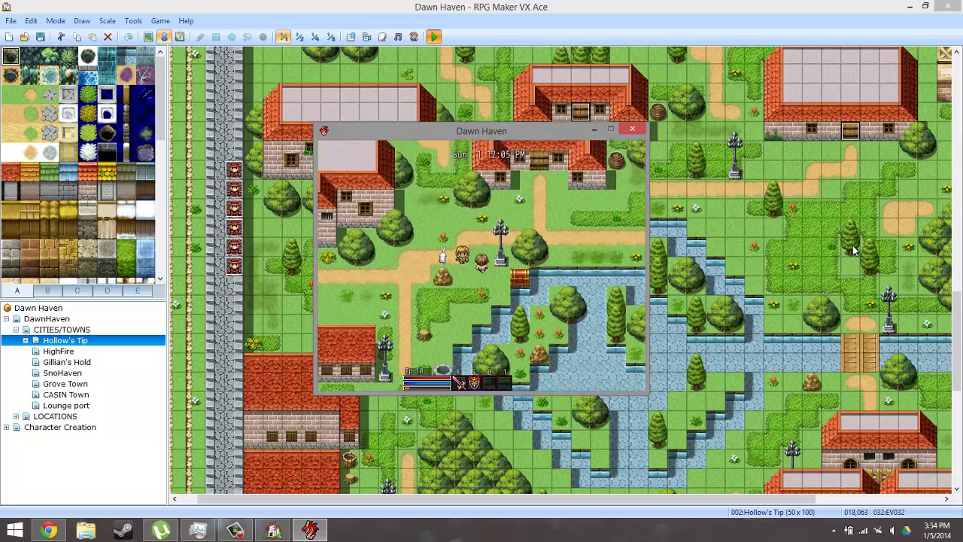
key("Up")
key("Down")
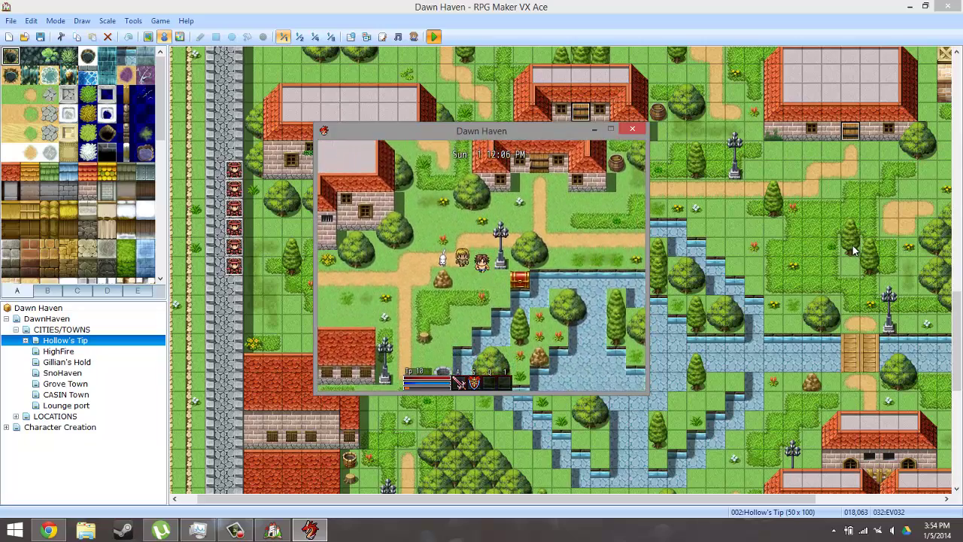
key("Up")
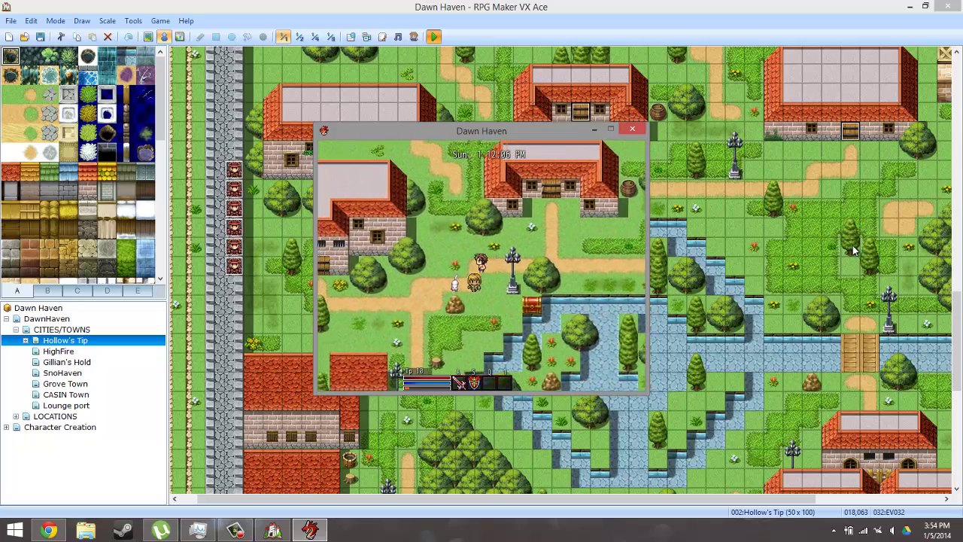
key("Right")
key("Down")
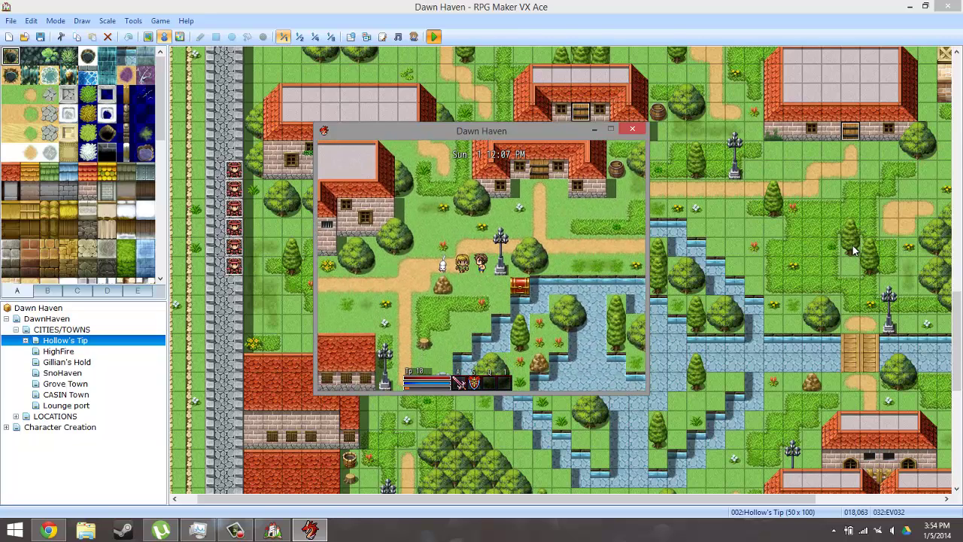
key("Up")
key("Left")
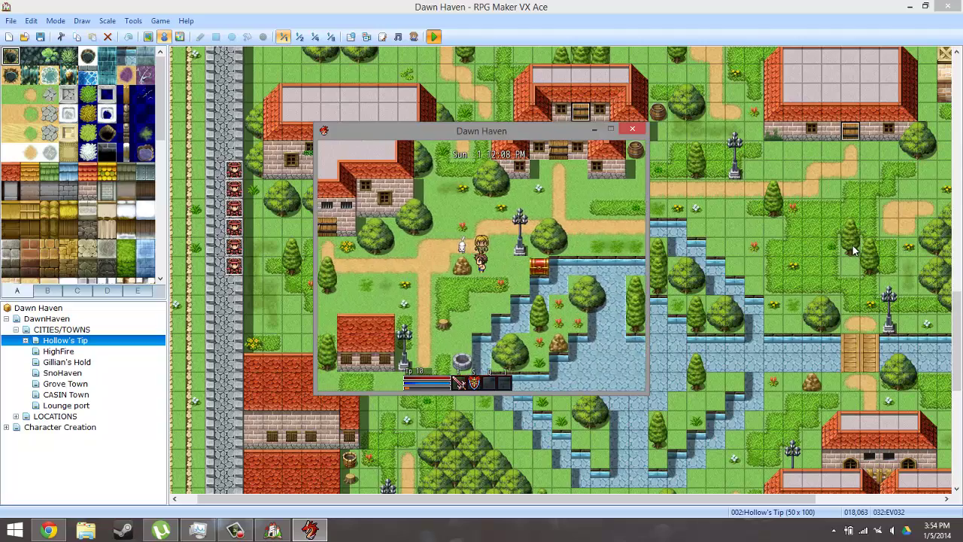
key("Left")
key("Down")
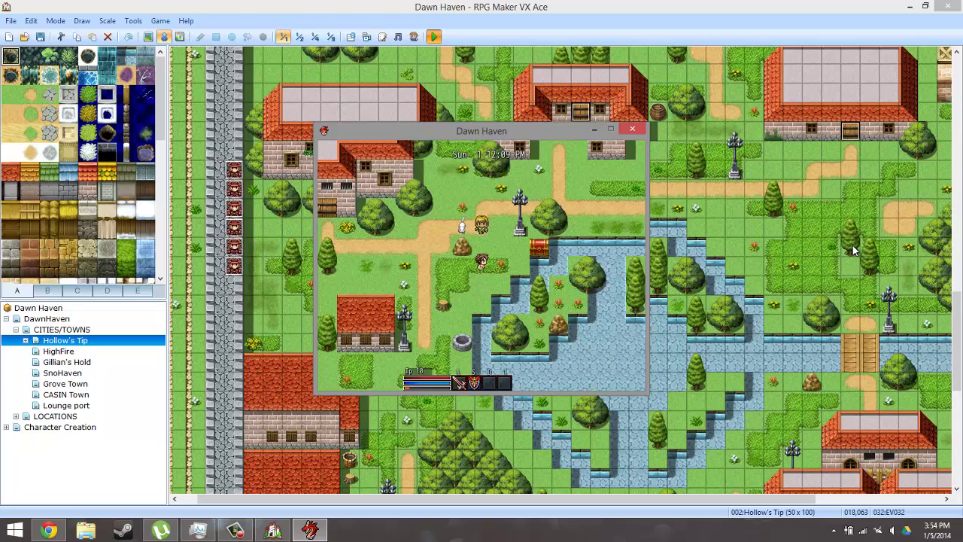
key("Up")
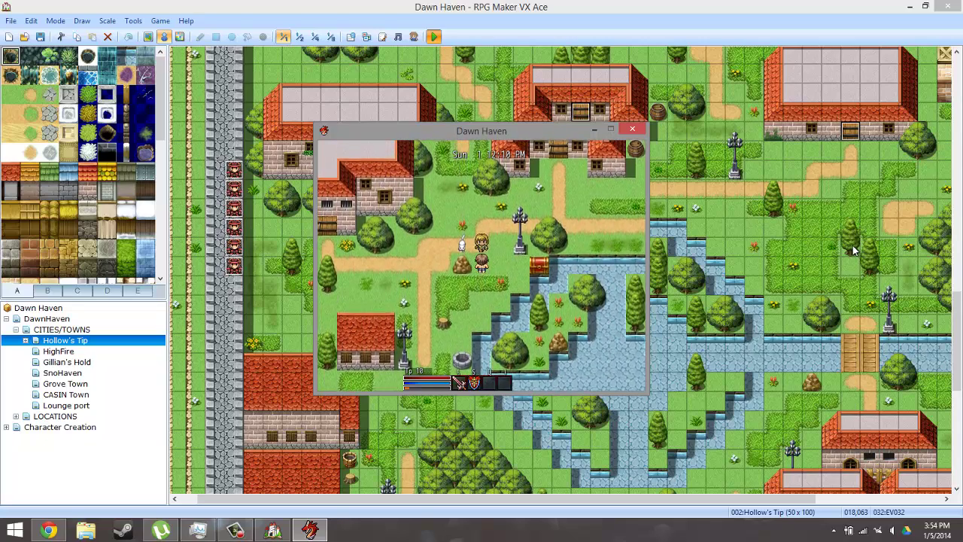
key("Up")
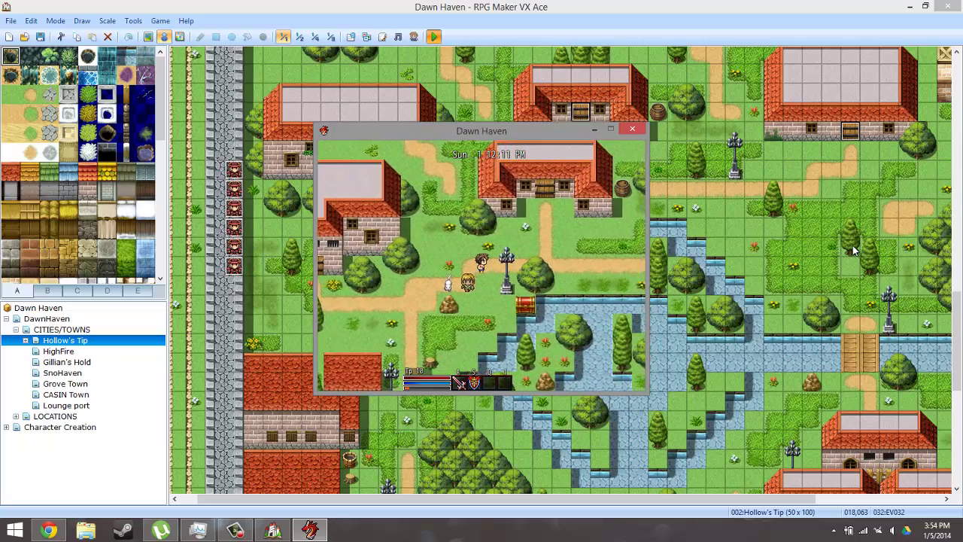
key("Down")
key("Right")
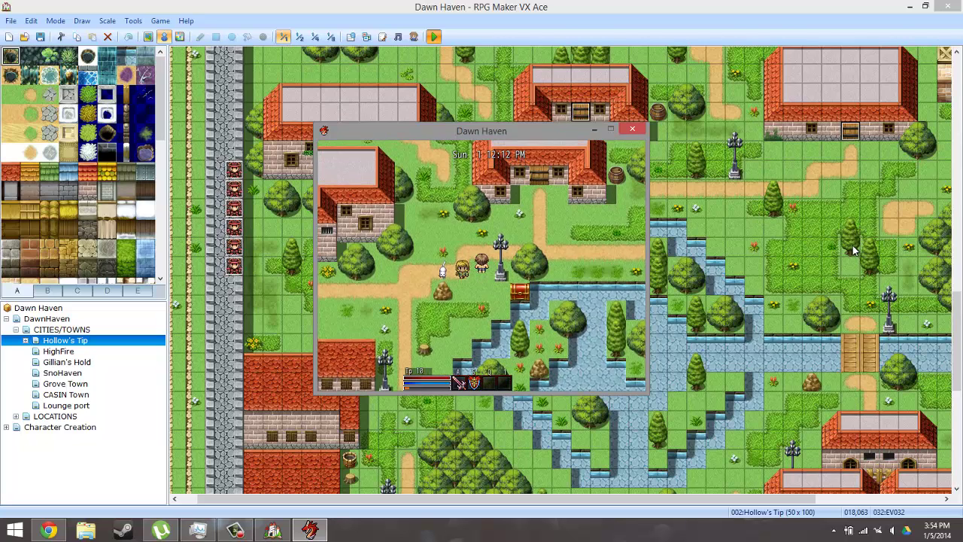
key("Left")
key("Up")
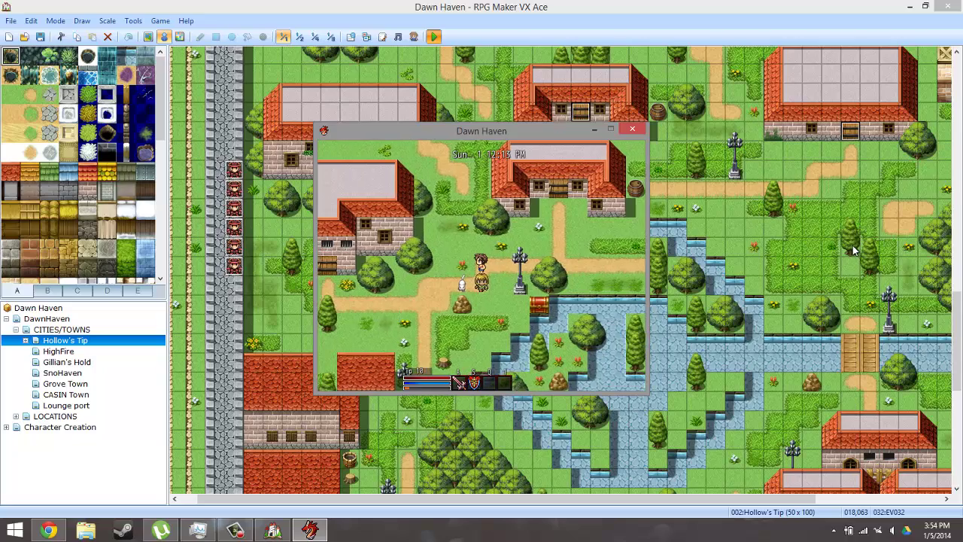
key("Down")
key("Down")
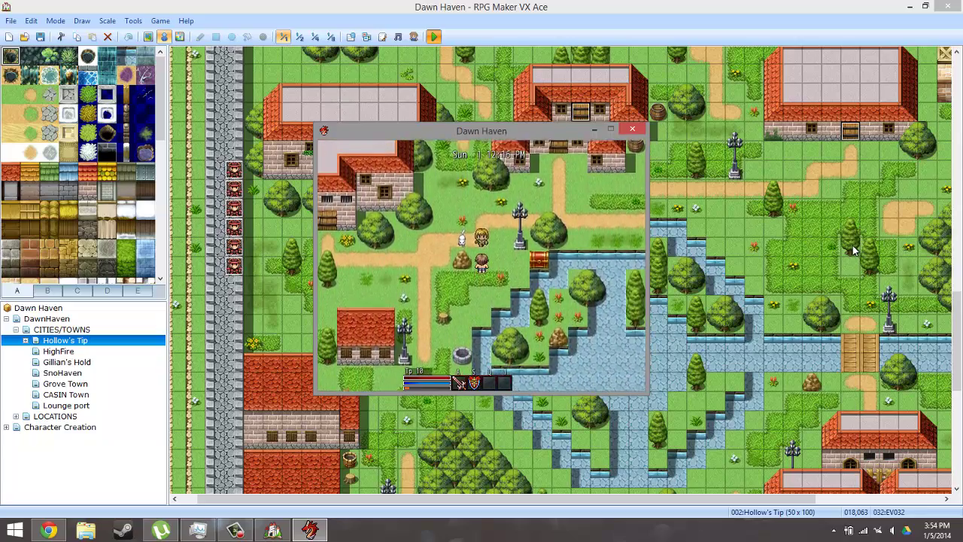
key("Up")
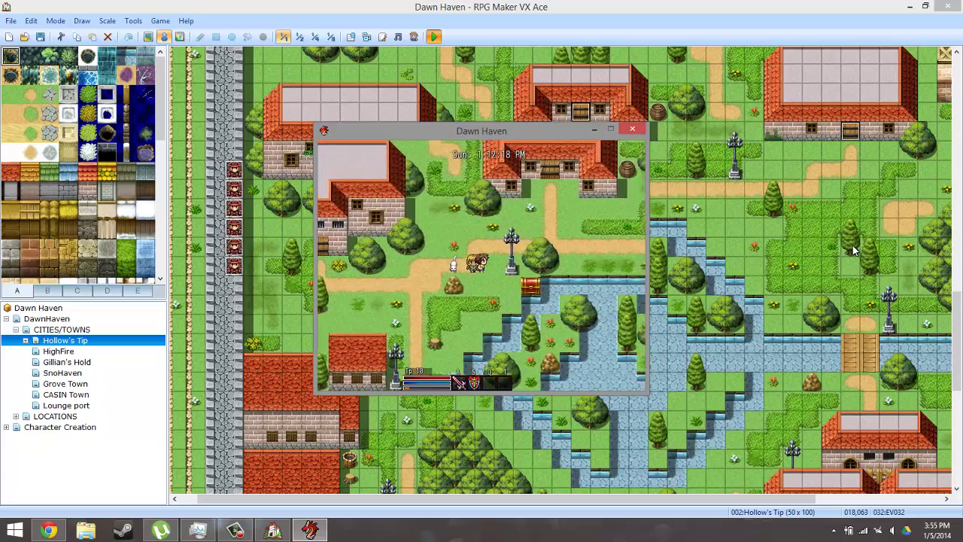
key("Down")
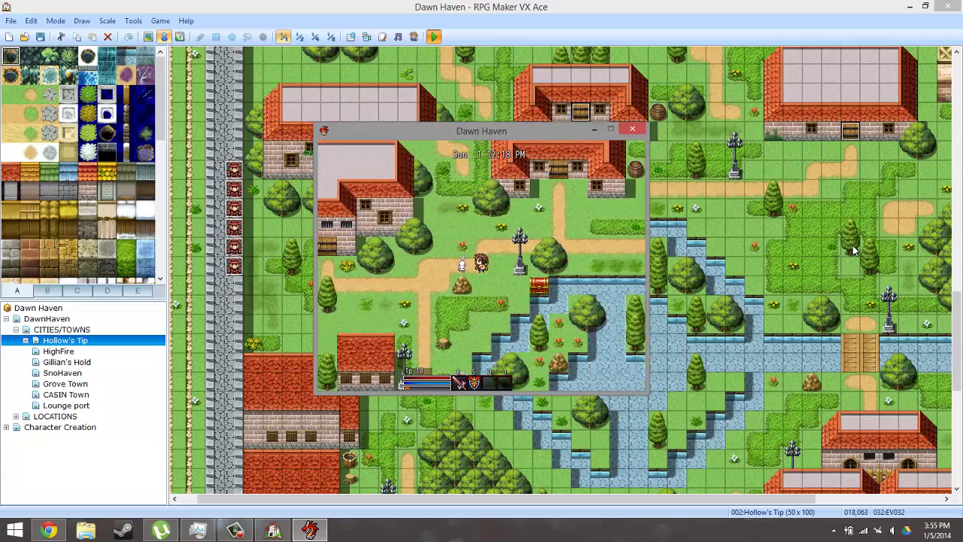
Choose Pickpocket on the blond villager, answer the confirmation question, and dismiss the message
key("Up")
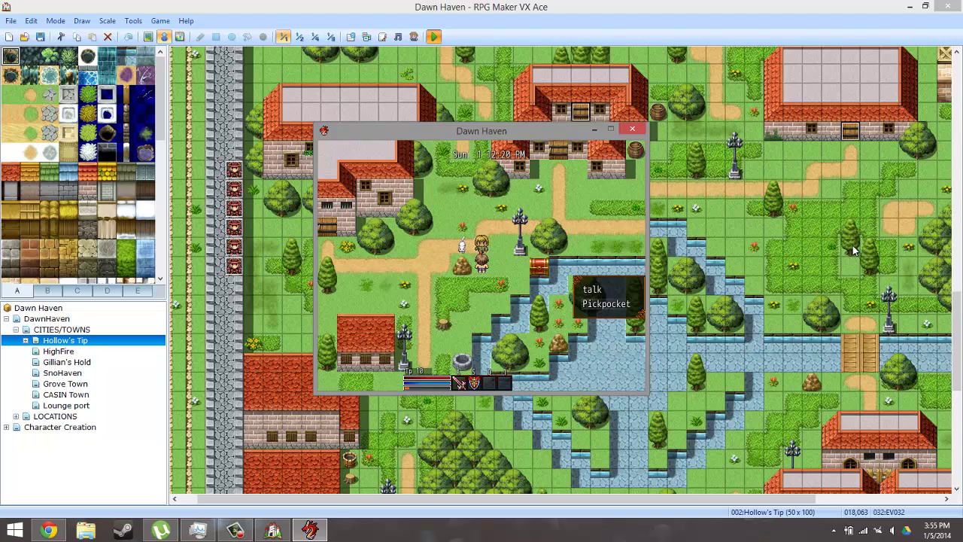
key("Return")
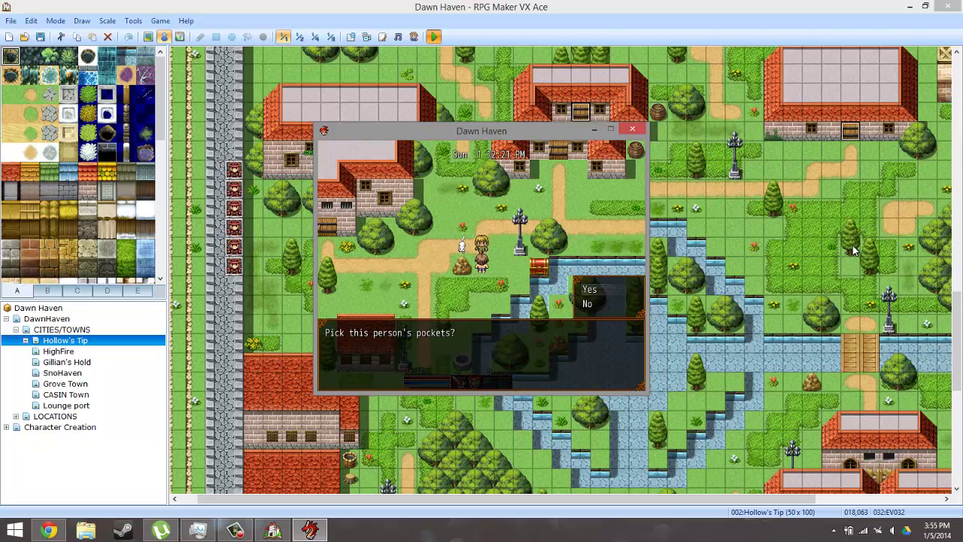
key("Down")
key("Return")
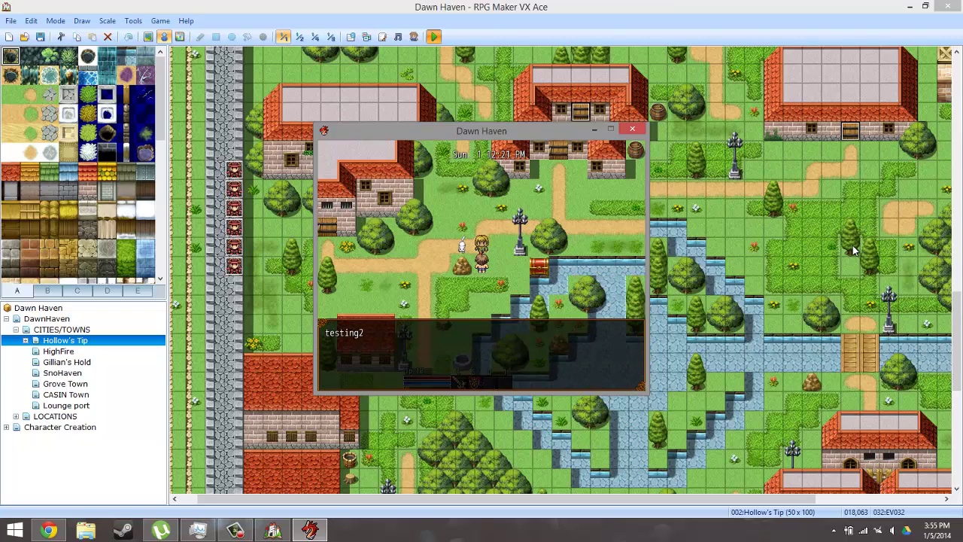
key("Return")
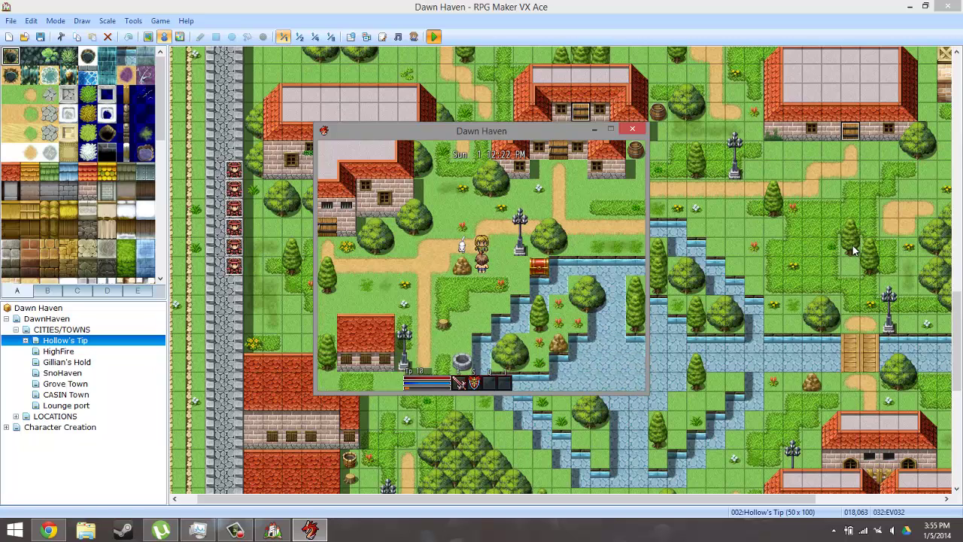
Open the playtest's debug menu and enter its Variables list
key("F9")
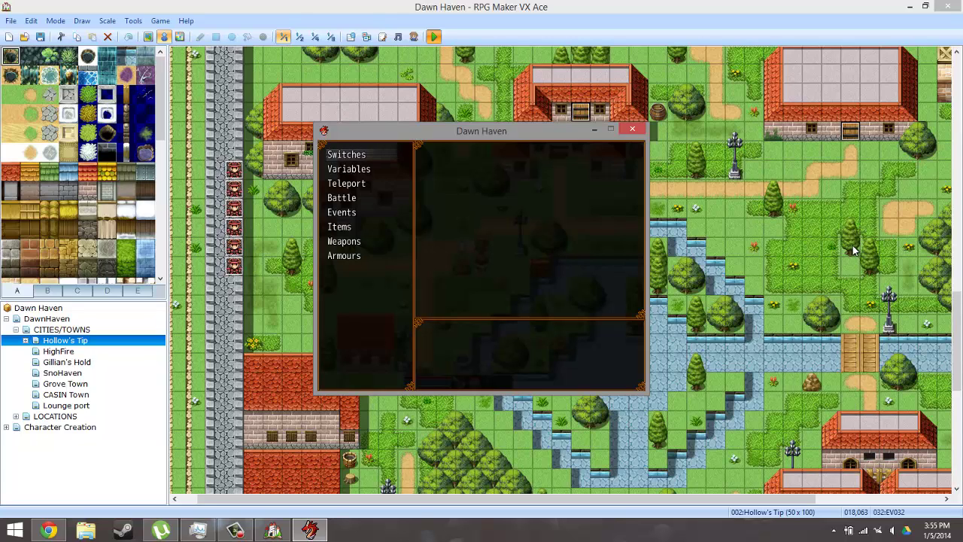
key("Down")
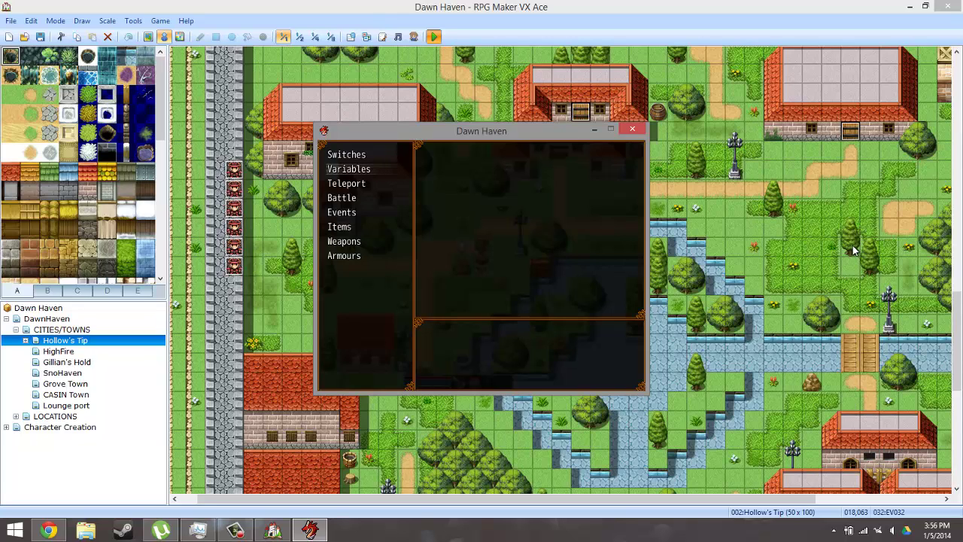
key("Down")
key("Up")
key("Up")
key("Down")
key("Down")
key("Down")
key("Down")
key("Down")
key("Up")
key("Up")
key("Up")
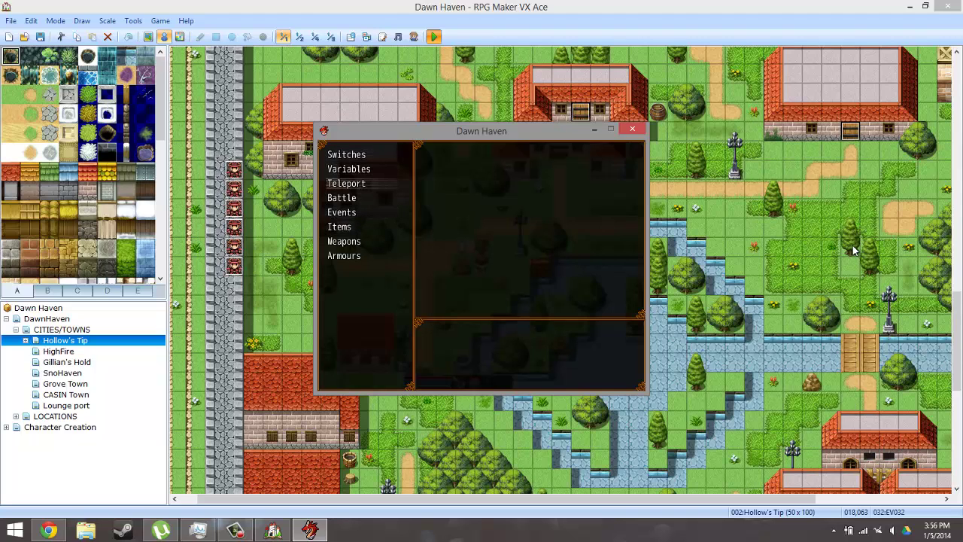
key("Up")
key("Return")
Find the V0041:PickPocketing variable in the debug list and set its value to 700
key("Down")
key("Down")
key("Down")
key("Down")
key("Down")
key("Down")
key("Down")
key("Down")
key("Down")
key("Down")
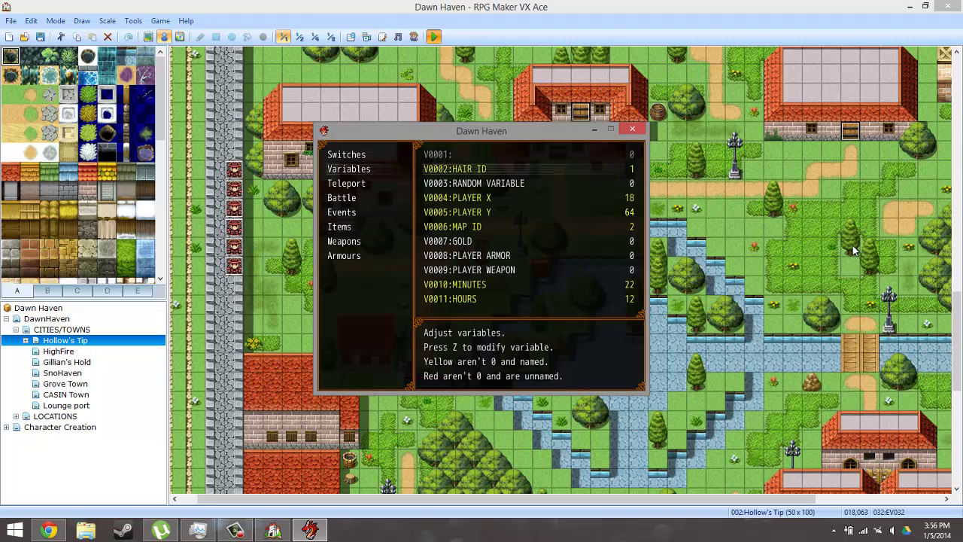
key("Down")
key("Down")
key("Down")
key("Down")
key("Down")
key("Down")
key("Down")
key("Down")
key("Down")
key("Down")
key("Down")
key("Down")
key("Down")
key("Down")
key("Down")
key("Down")
key("Down")
key("Down")
key("Down")
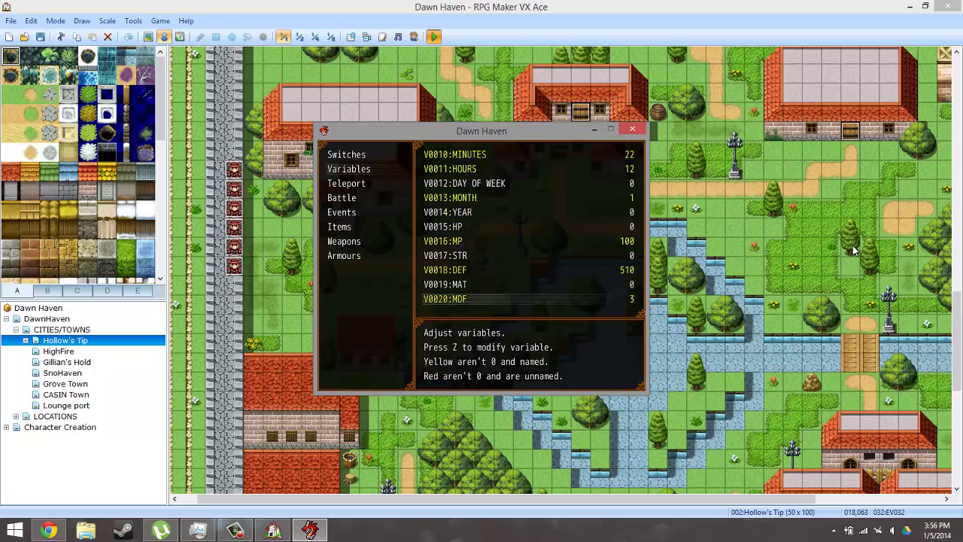
key("Down")
key("Down")
key("Down")
key("Down")
key("Down")
key("Down")
key("Down")
key("Down")
key("Down")
key("Down")
key("Down")
key("Down")
key("Down")
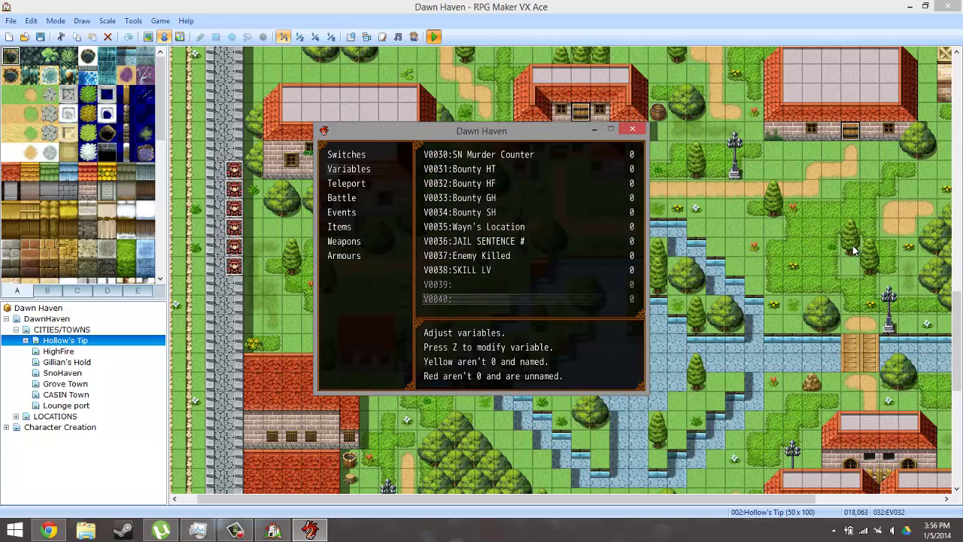
key("Up")
key("Up")
key("Down")
key("Up")
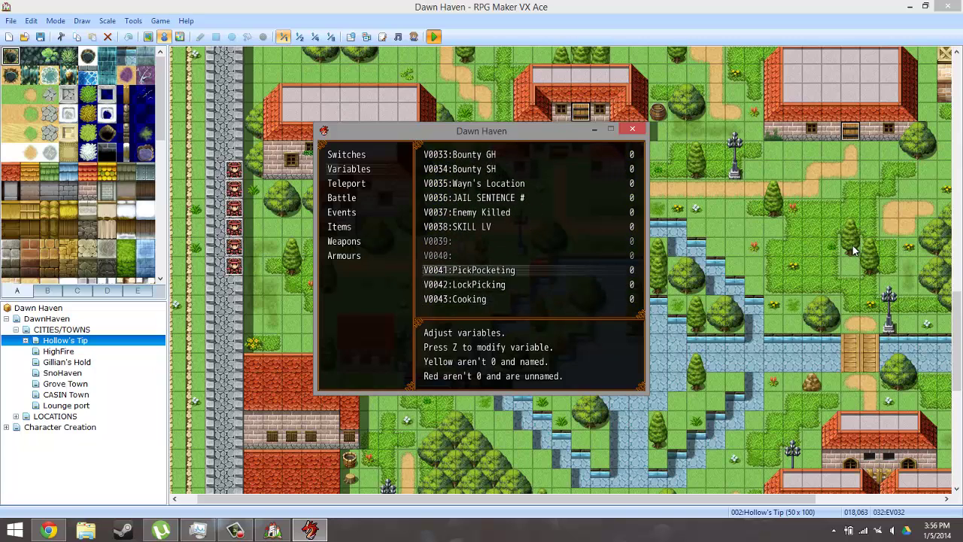
key("z")
key("Left")
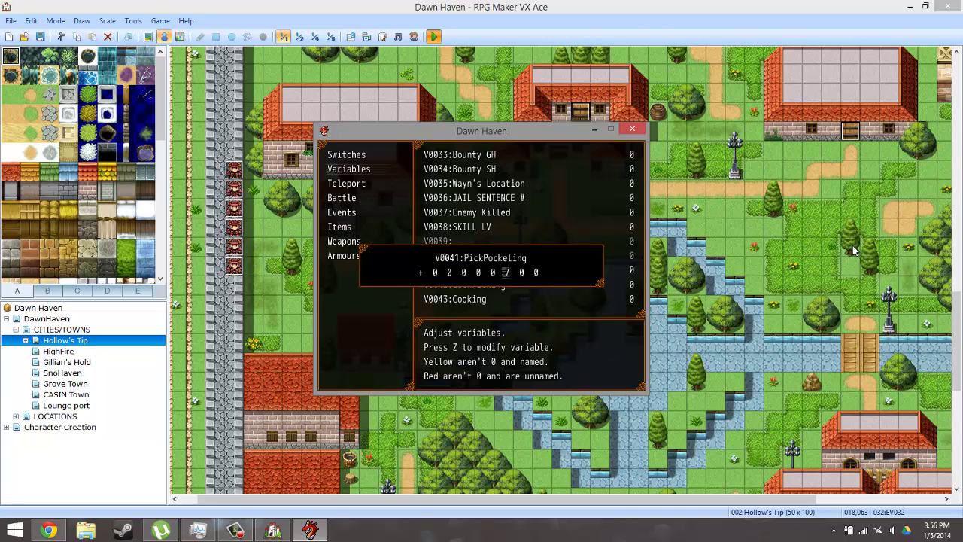
key("Escape")
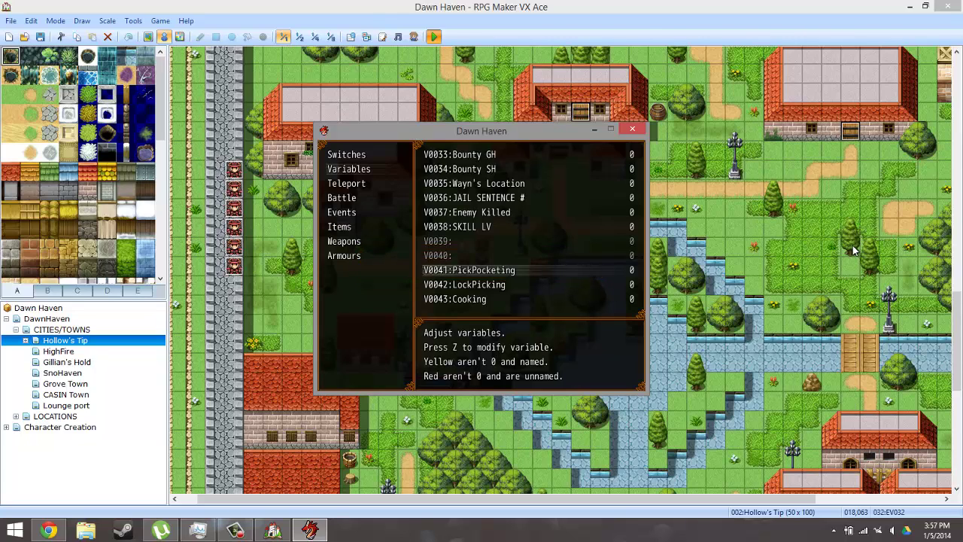
key("z")
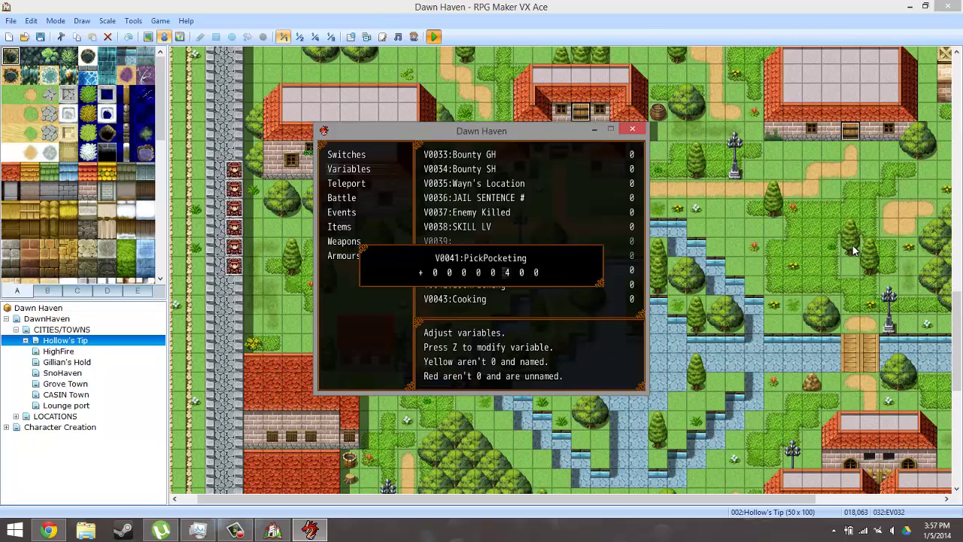
key("Return")
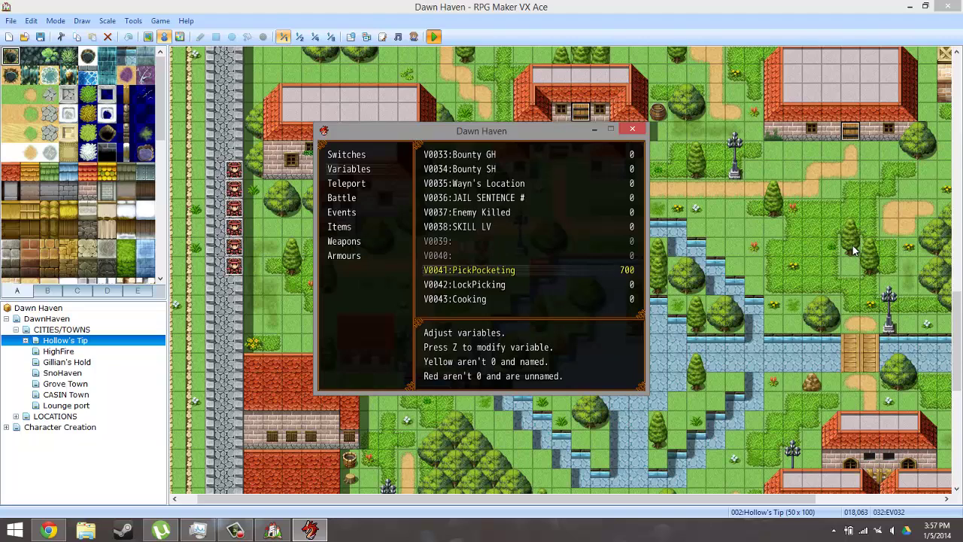
Look through the skill and bounty variables surrounding PickPocketing, and leave the debug menu to return to the game
key("Down")
key("Down")
key("Down")
key("Down")
key("Down")
key("Down")
key("Down")
key("Down")
key("Down")
key("Down")
key("Down")
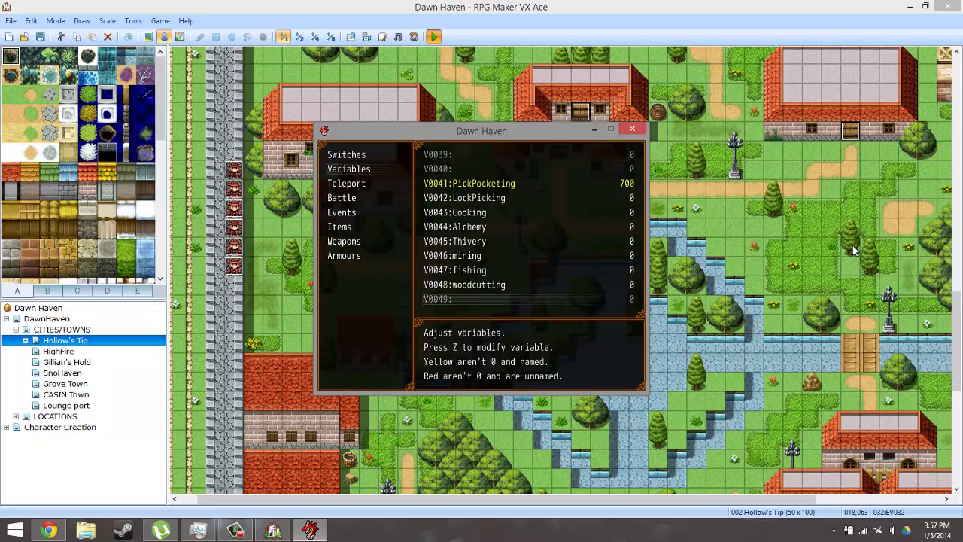
key("Down")
key("Down")
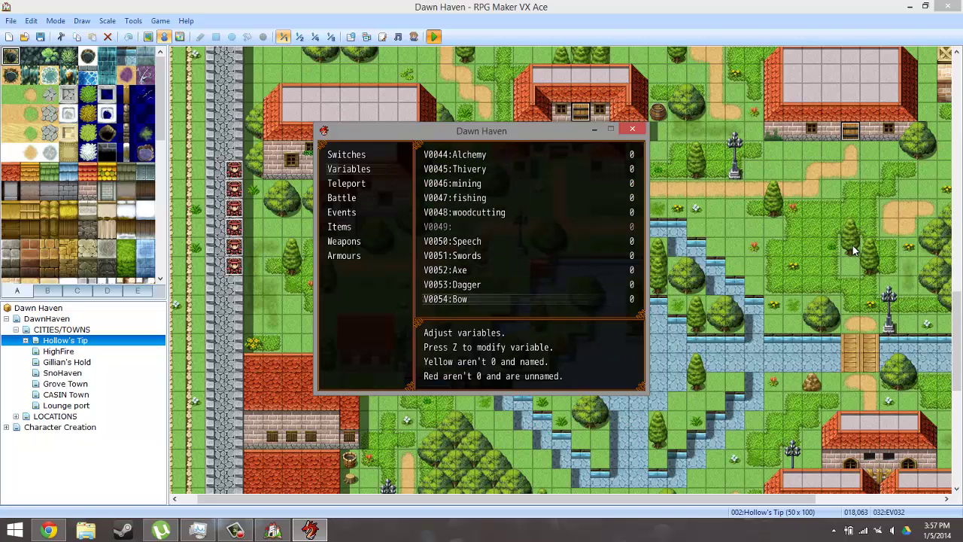
key("Up")
key("Up")
key("Up")
key("Up")
key("Up")
key("Up")
key("Up")
key("Up")
key("Up")
key("Up")
key("Up")
key("Up")
key("Up")
key("Up")
key("Up")
key("Up")
key("Up")
key("Up")
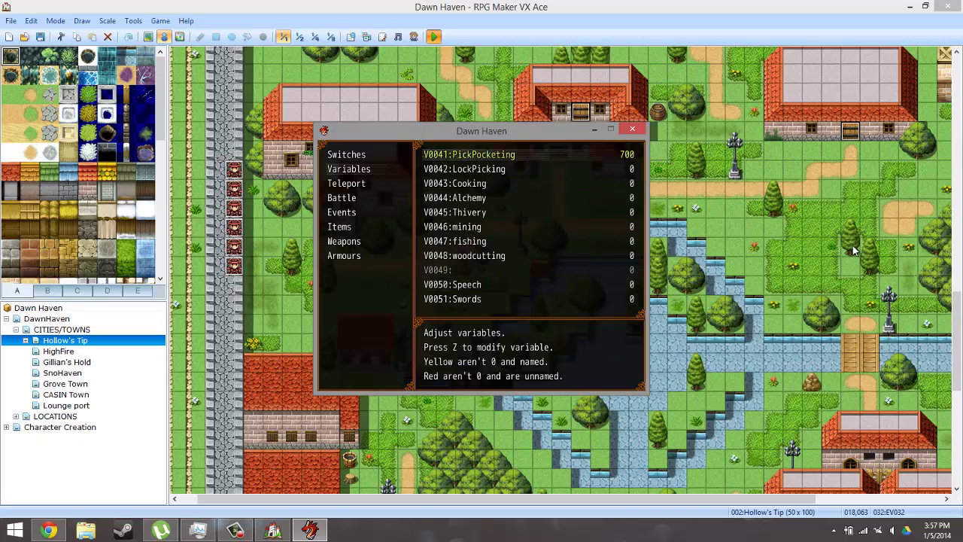
key("Up")
key("Up")
key("Up")
key("Up")
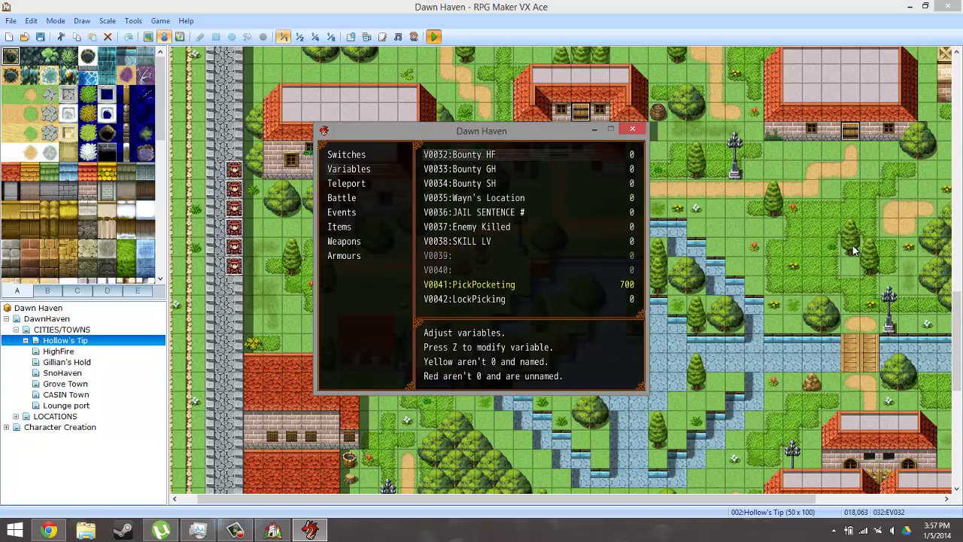
key("Down")
key("Down")
key("Down")
key("Down")
key("Escape")
key("Escape")
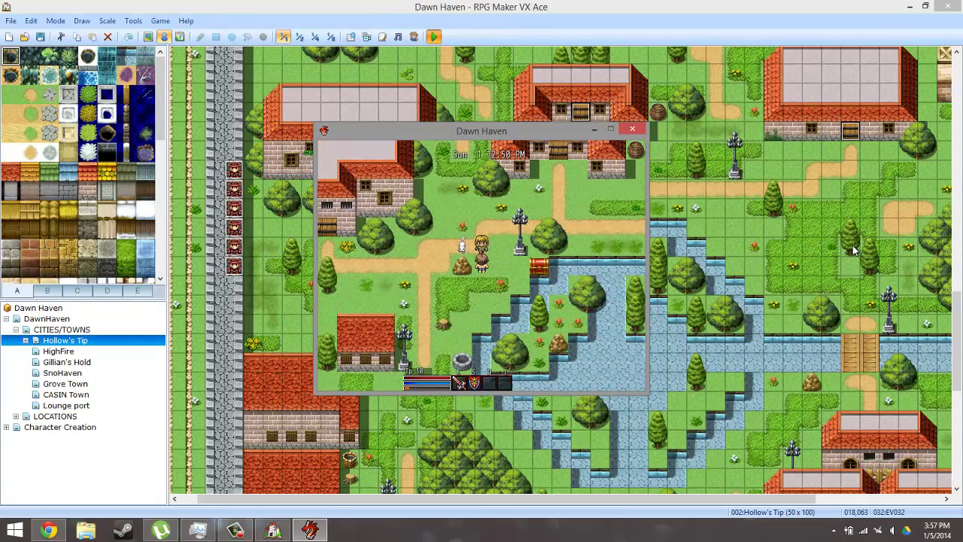
Interact with the blond villager, choose Pickpocket, answer Yes to picking the pockets, and dismiss the message
key("Return")
key("Return")
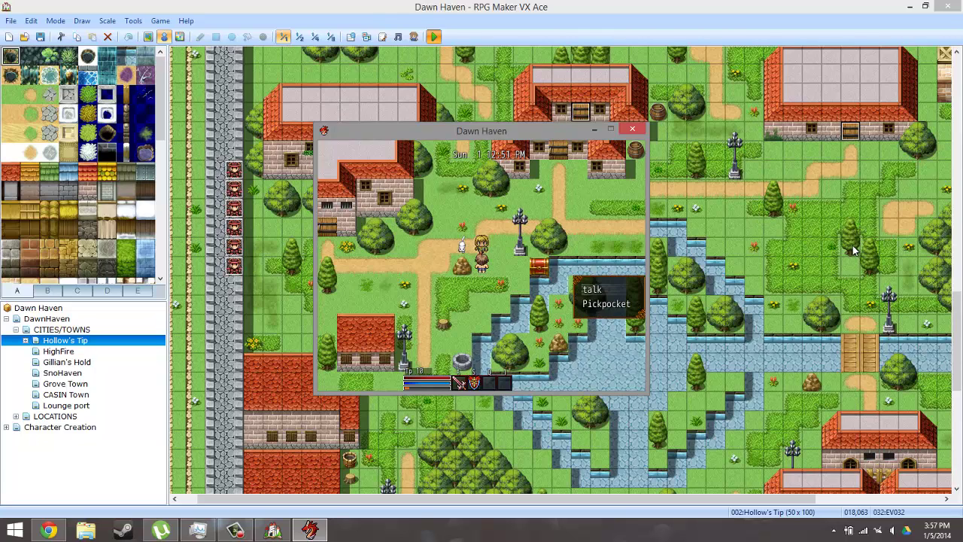
key("Down")
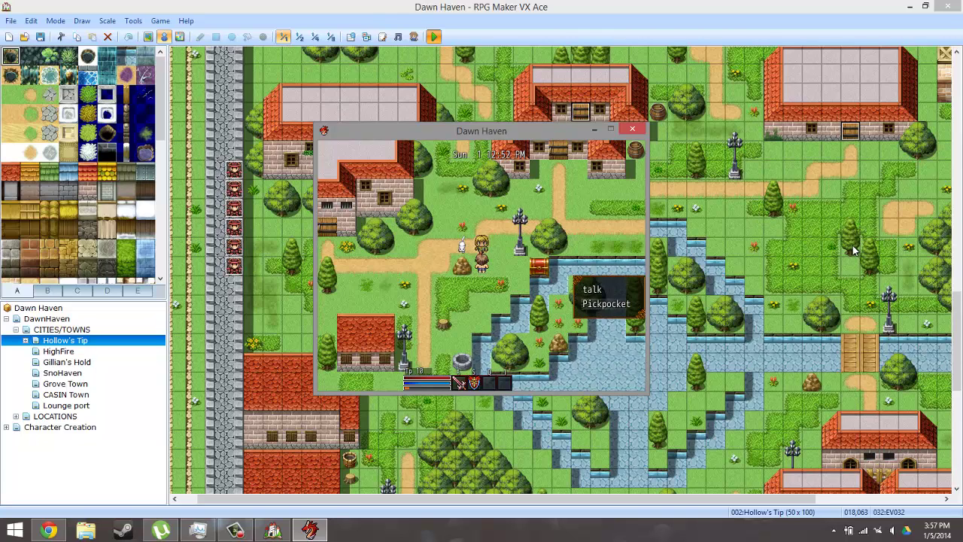
key("Return")
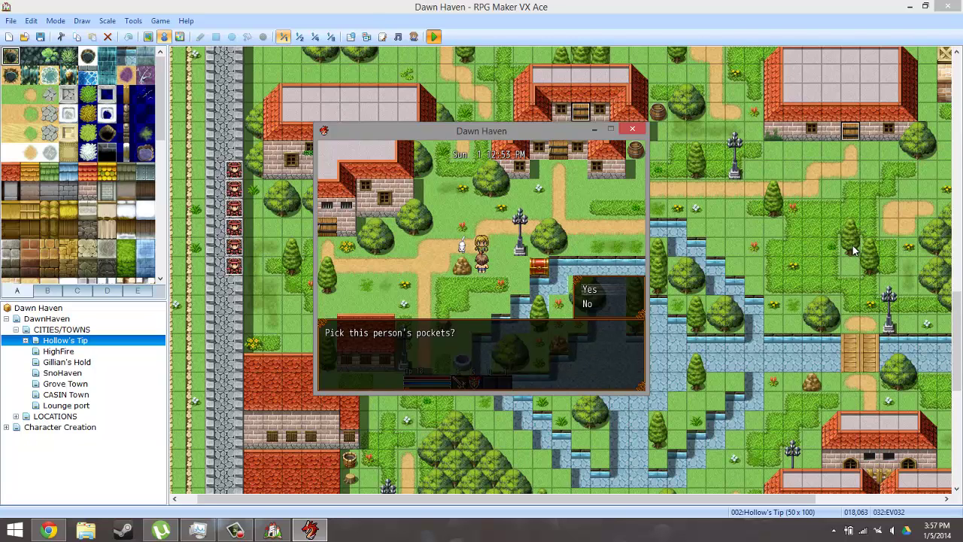
key("Return")
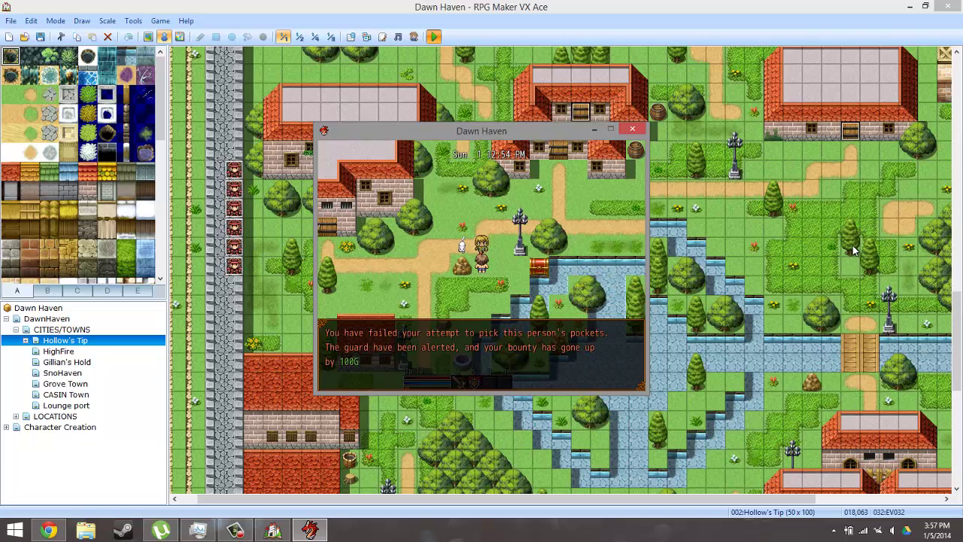
key("Return")
Repeat the pickpocket attempt on the blond villager two more times, answering Yes and dismissing the messages each time
key("Return")
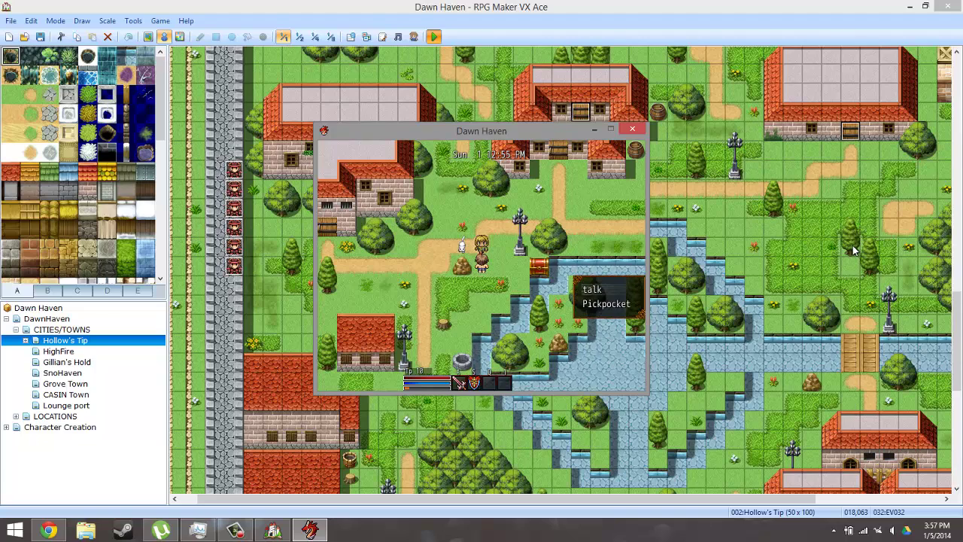
key("Return")
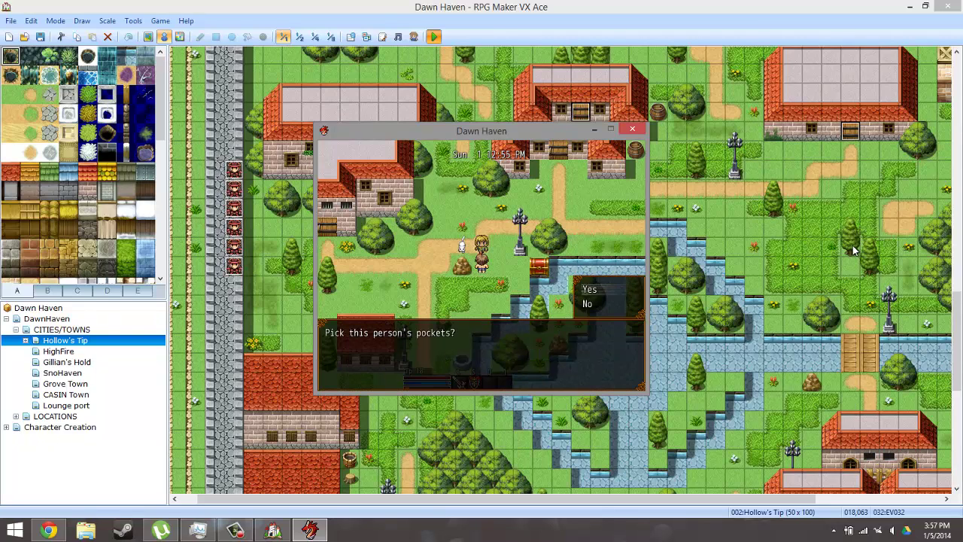
key("Return")
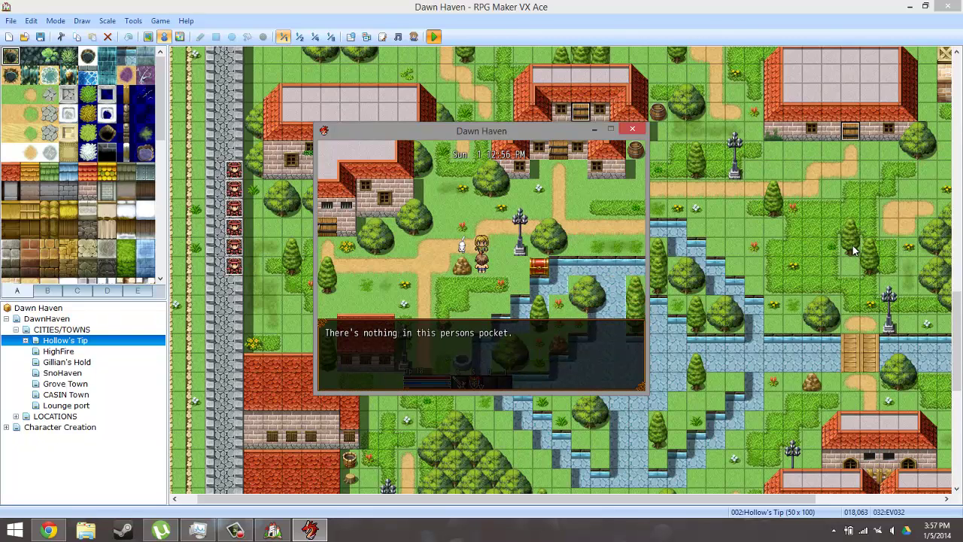
key("Return")
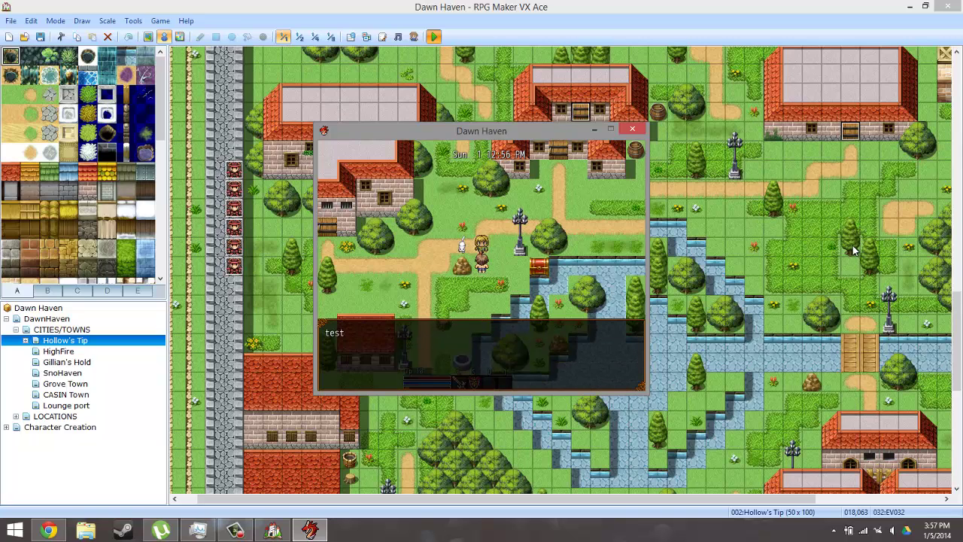
key("Return")
key("Return")
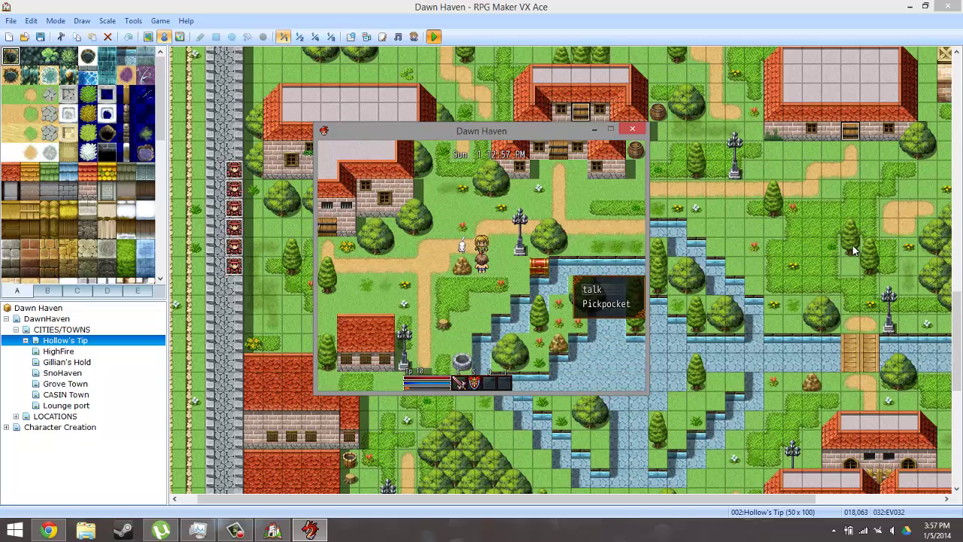
key("Down")
key("Return")
key("Return")
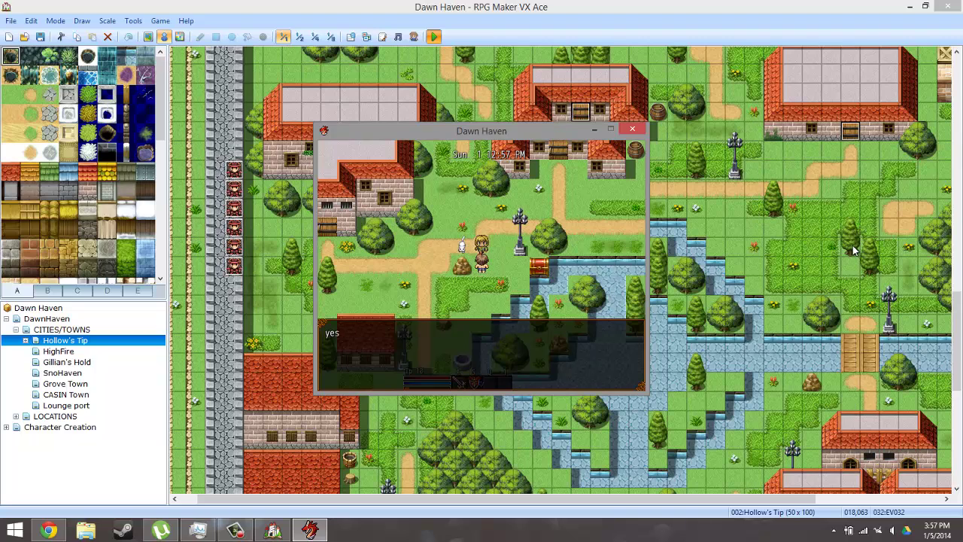
key("Return")
key("Return")
Pickpocket the blond villager once more with Yes, dismiss the messages, and close the playtest
key("Return")
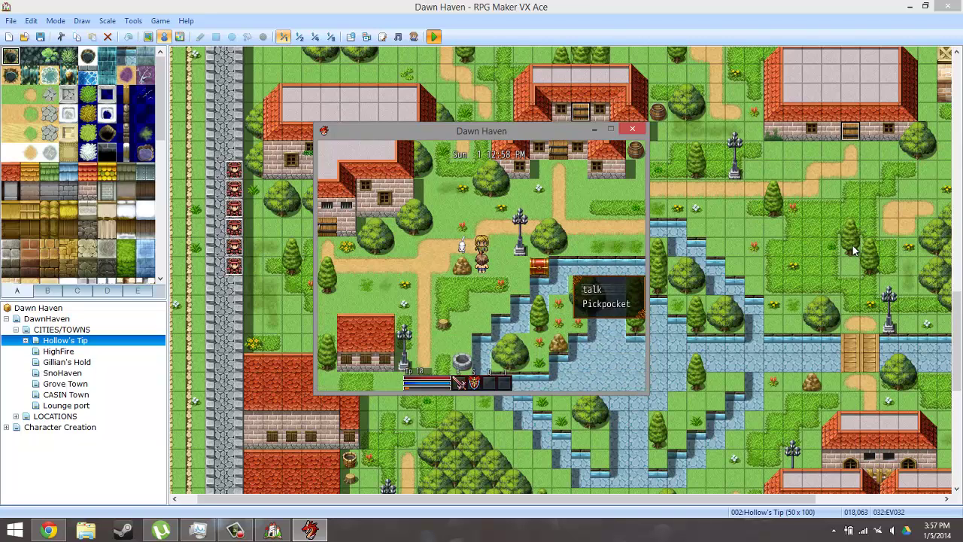
key("Down")
key("Return")
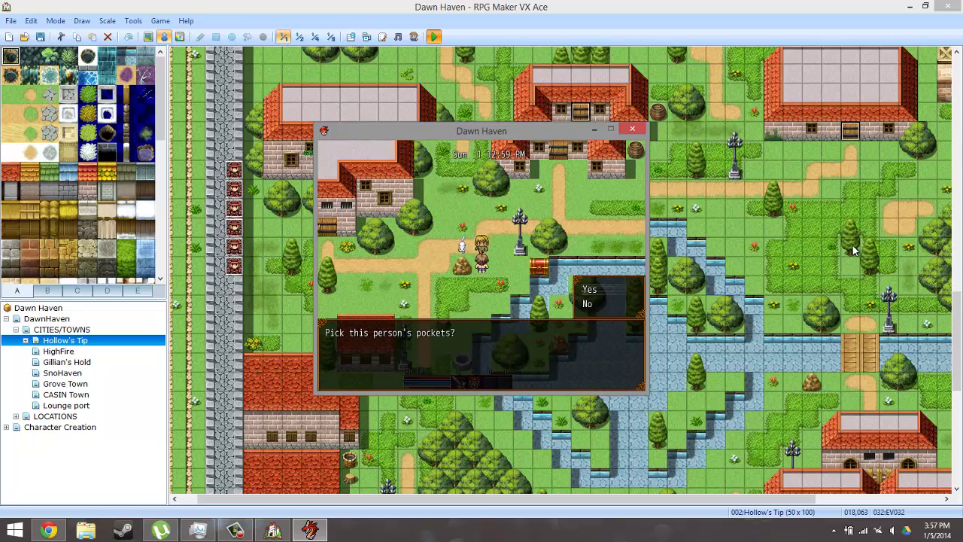
key("Return")
key("Return")
key("Return")
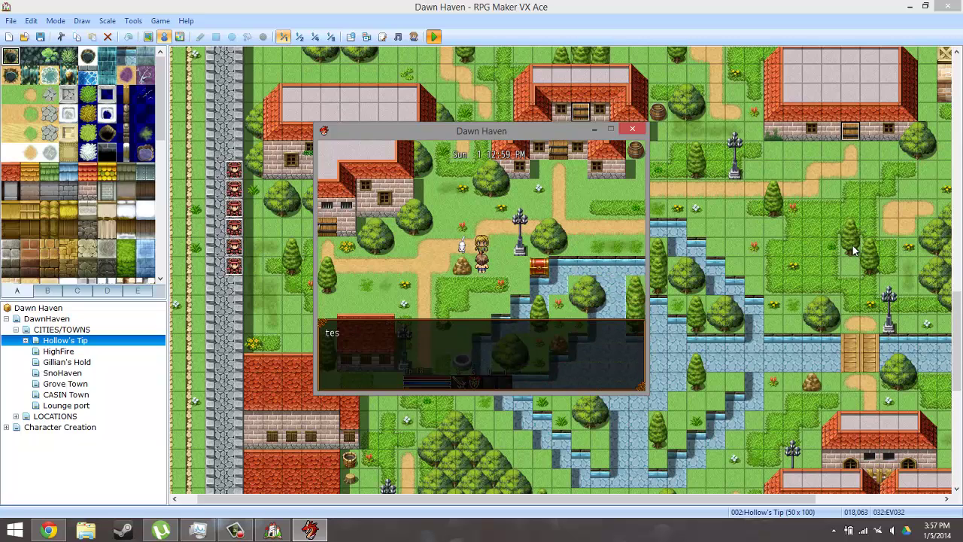
key("Return")
left_click(633, 130)
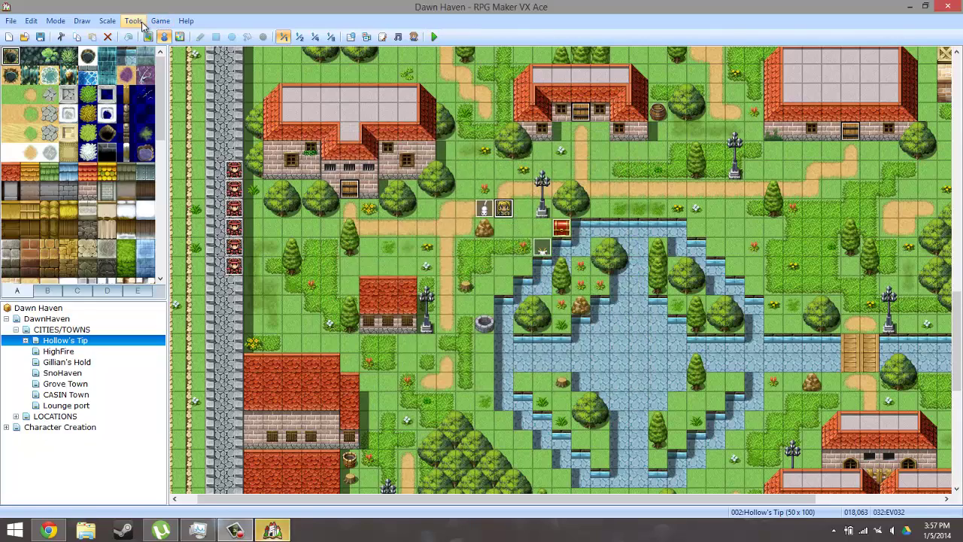
Review the health and mana potion and elixir entries in the database's items, including their rarity and level notetags, and close the database
left_click(133, 21)
left_click(154, 37)
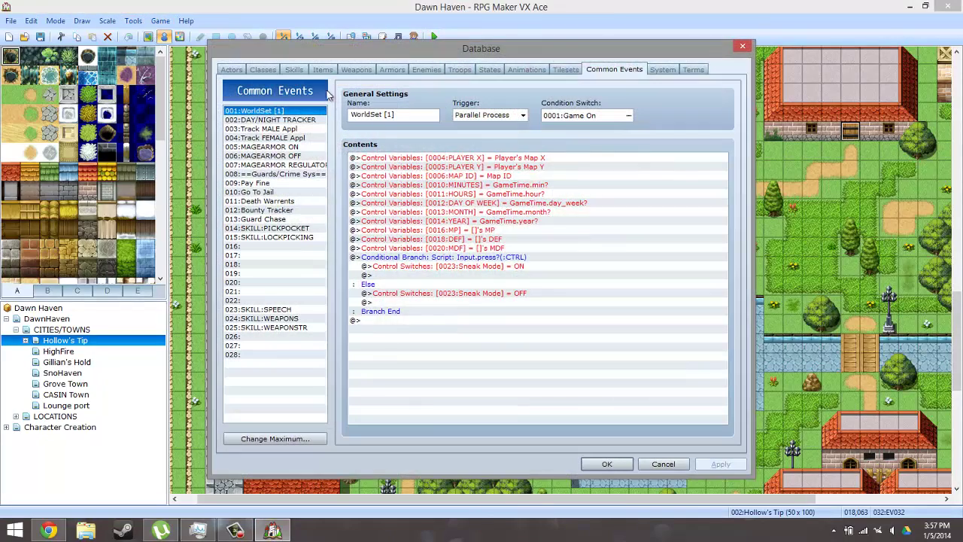
left_click(321, 70)
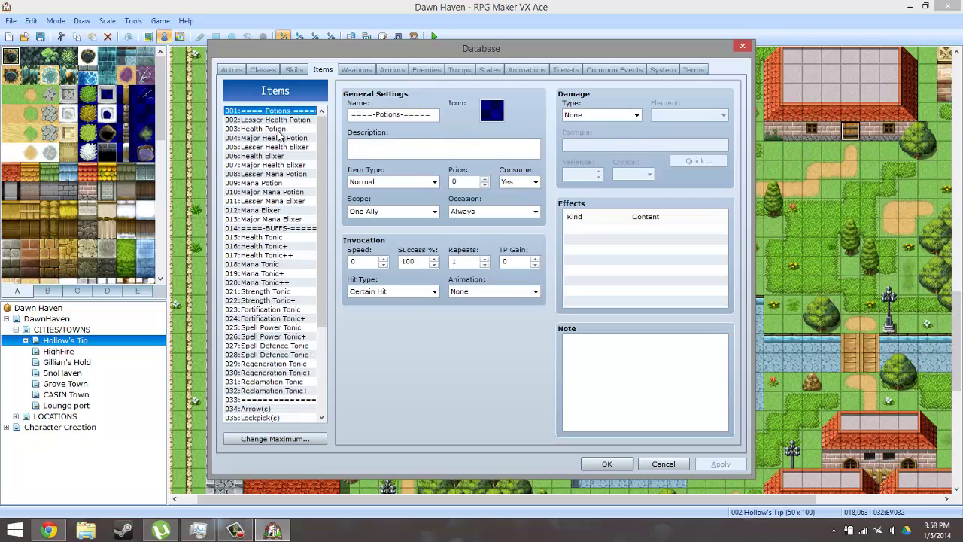
left_click(279, 122)
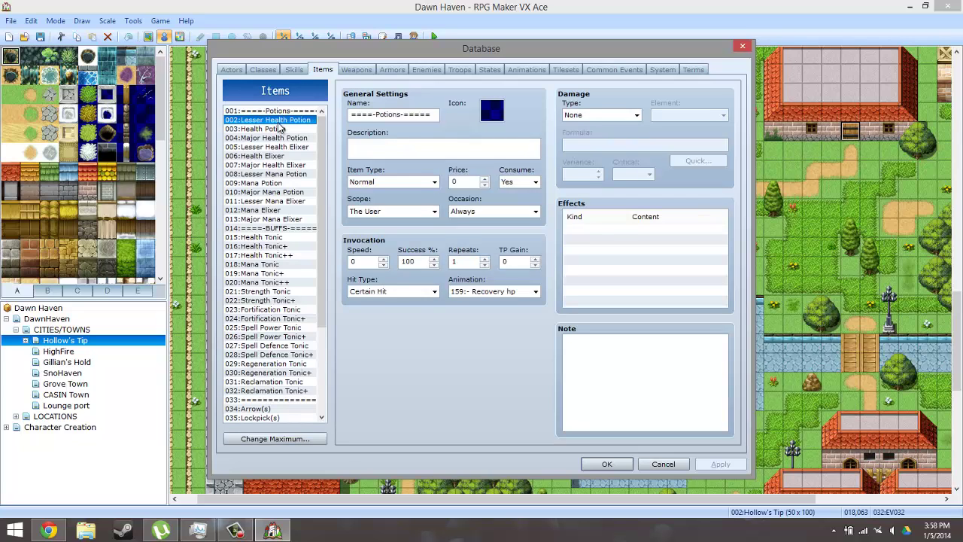
left_click(278, 129)
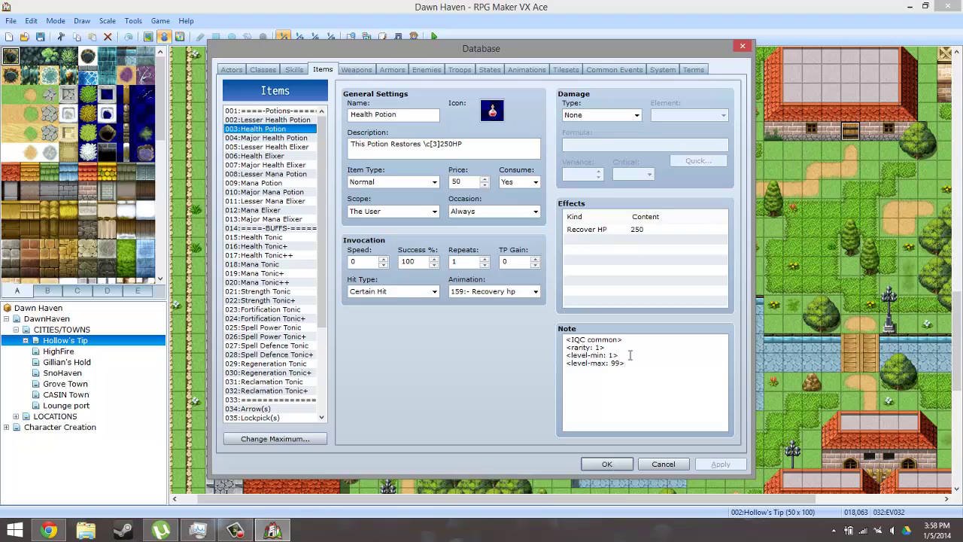
left_click(268, 138)
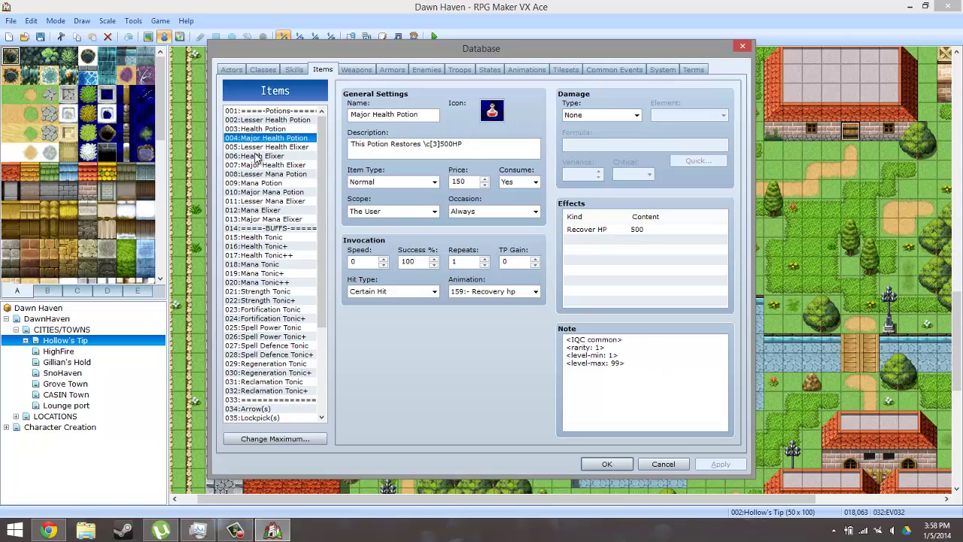
left_click(283, 149)
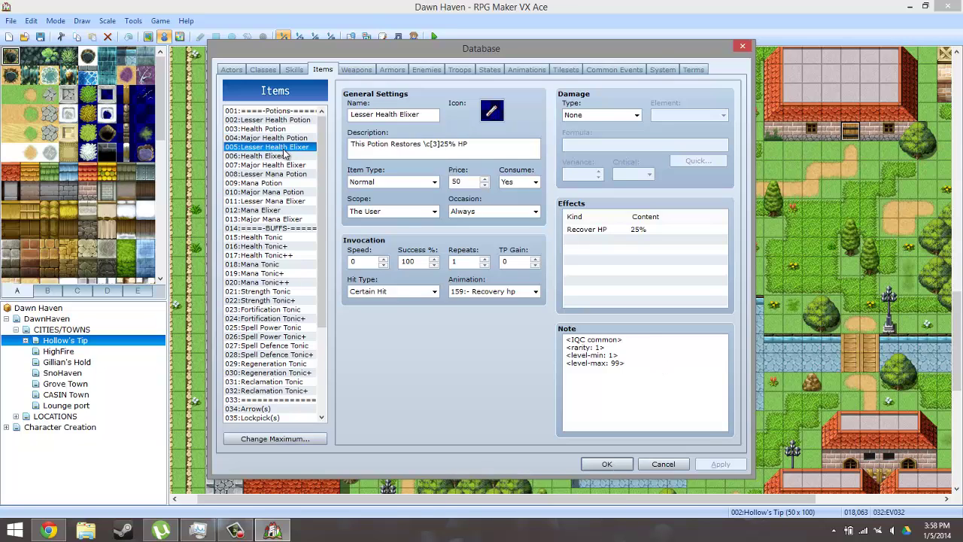
left_click(292, 157)
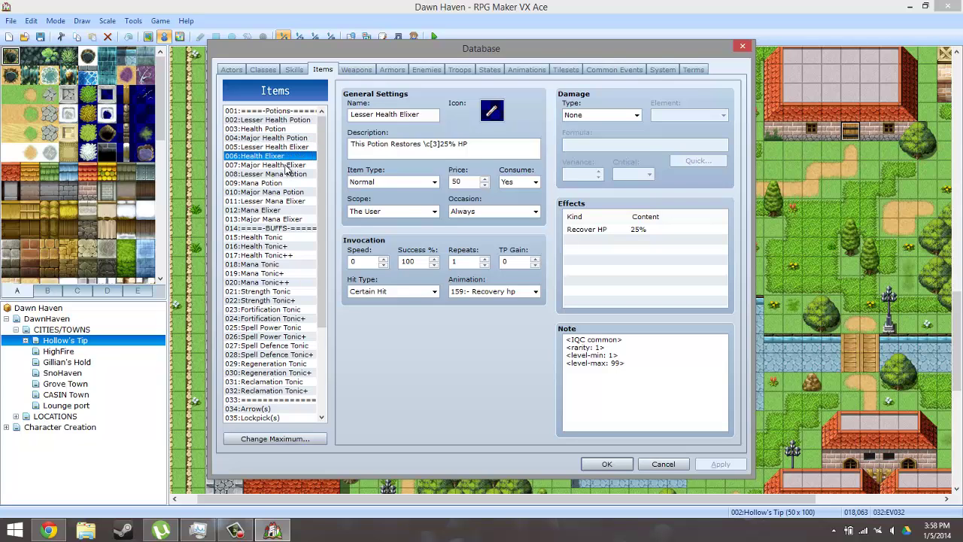
left_click(290, 166)
left_click(289, 183)
left_click(282, 193)
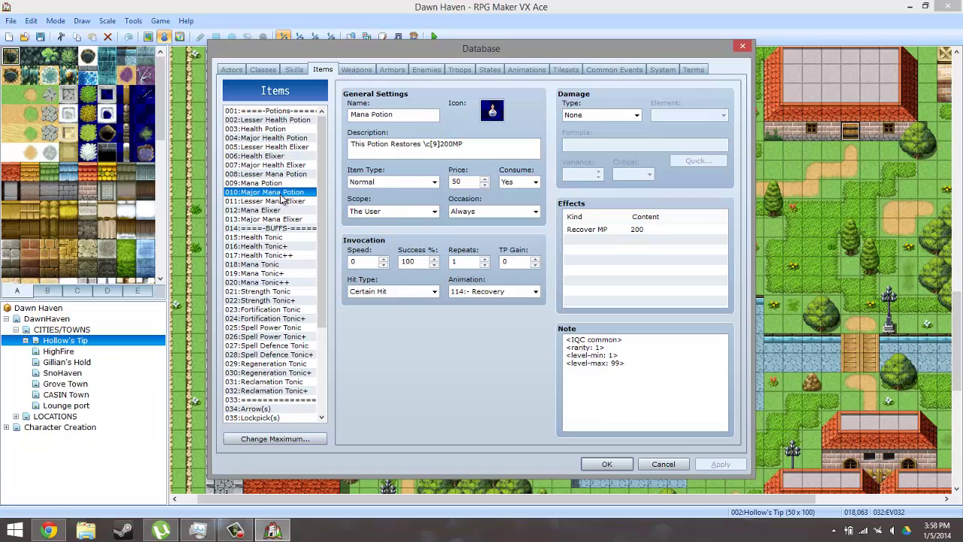
left_click(606, 463)
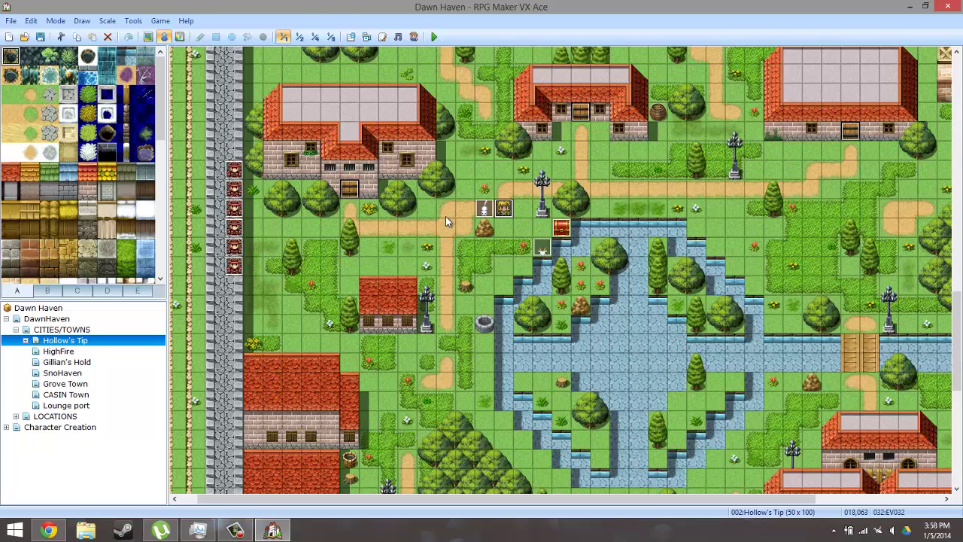
Change the white cat event's script call to random_item(4, 1, 2, 0) and confirm the event
double_click(486, 211)
double_click(550, 137)
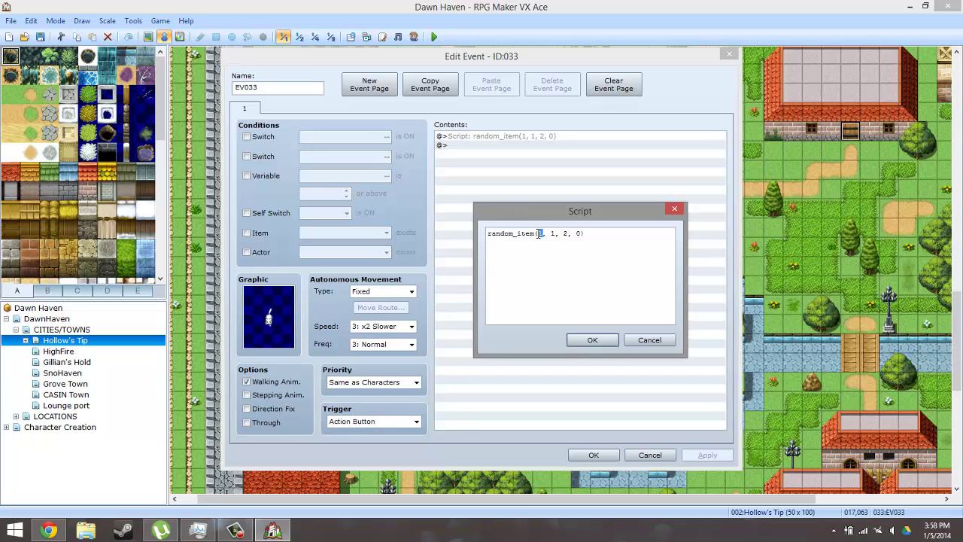
left_click(592, 339)
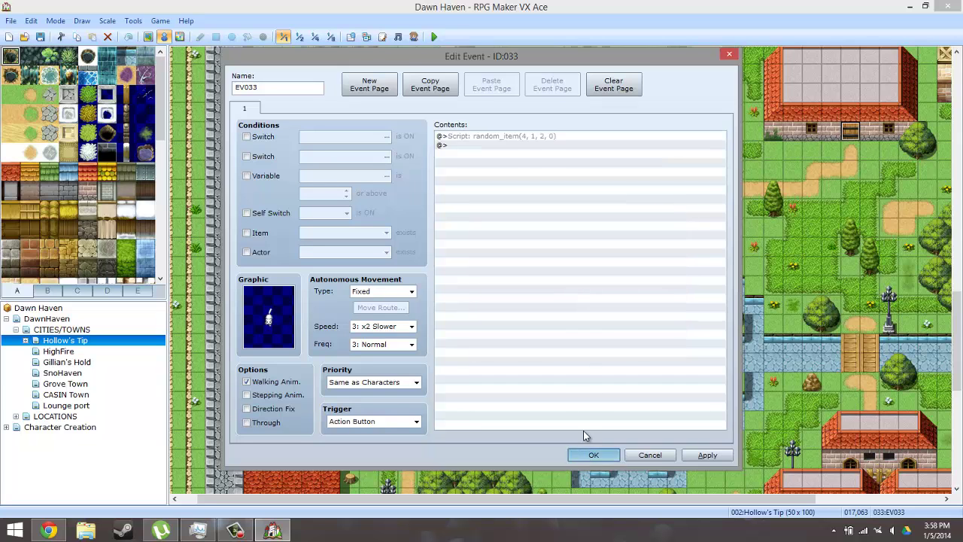
left_click(594, 454)
Start a playtest, saving the changes to Dawn Haven, and load Save 1
left_click(434, 36)
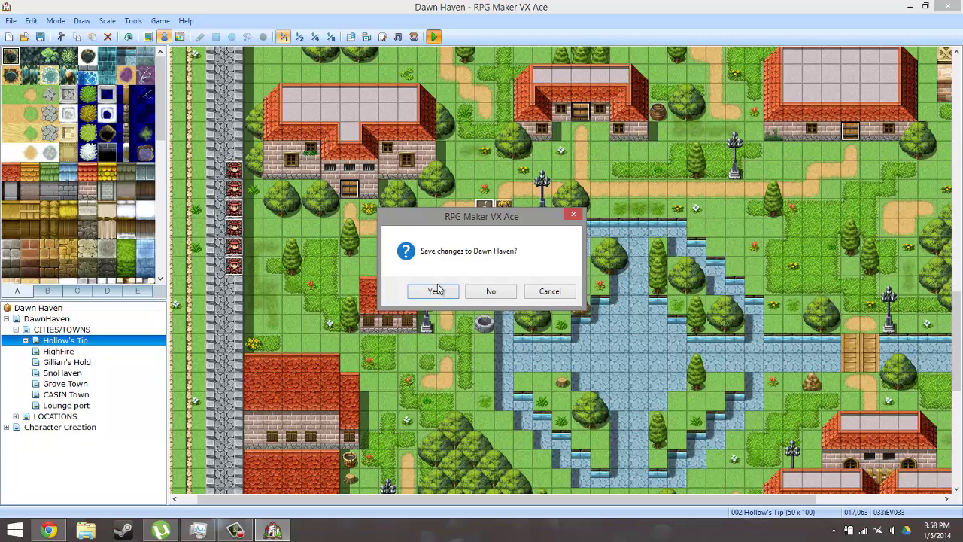
left_click(438, 290)
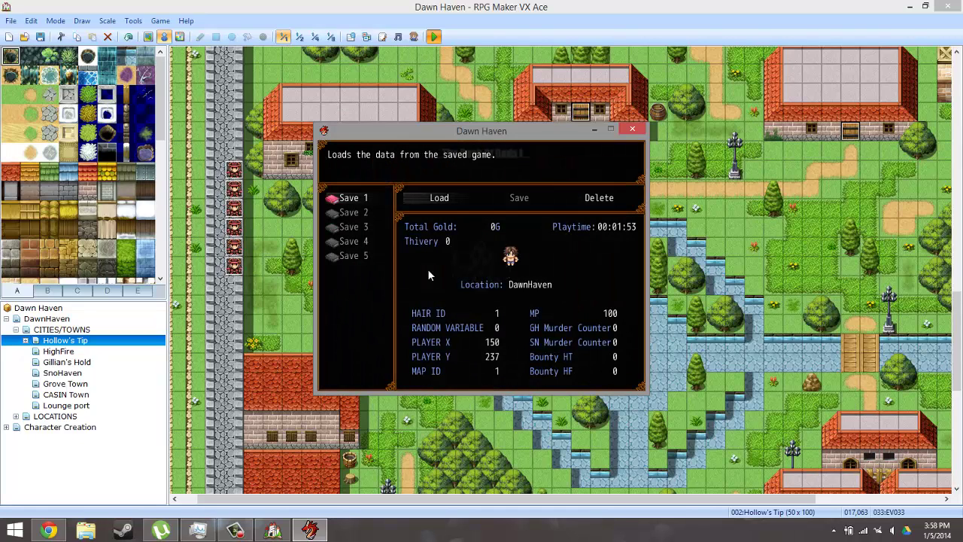
key("Return")
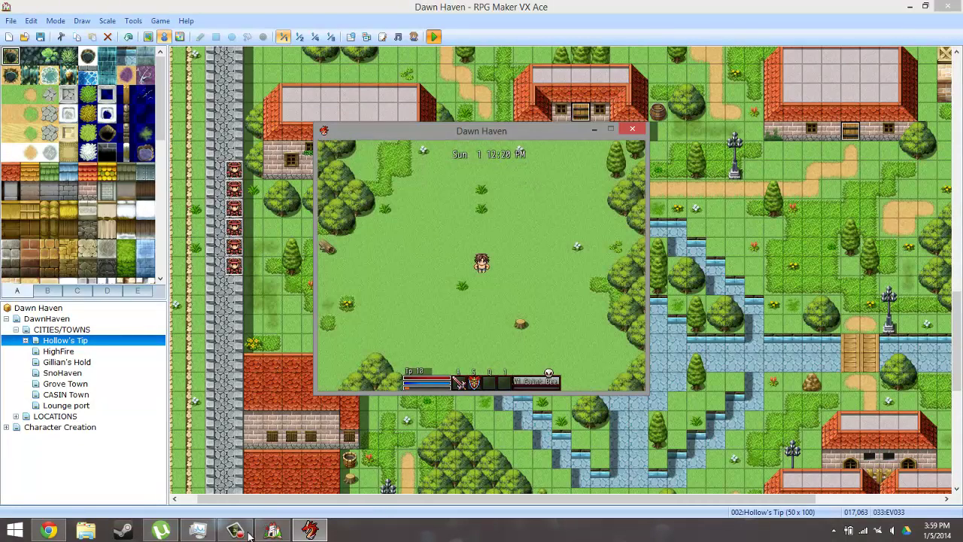
left_click(234, 531)
left_click(412, 248)
Open the in-game debug menu, choose Teleport, and select MAP:002, Hollow's Tip
key("F9")
key("Down")
key("Down")
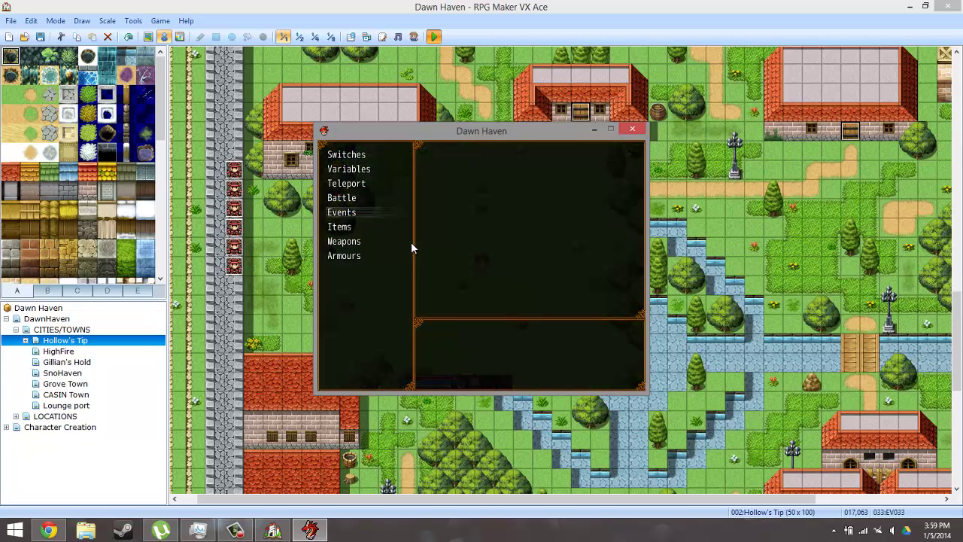
key("Down")
key("Up")
key("Up")
key("Up")
key("Return")
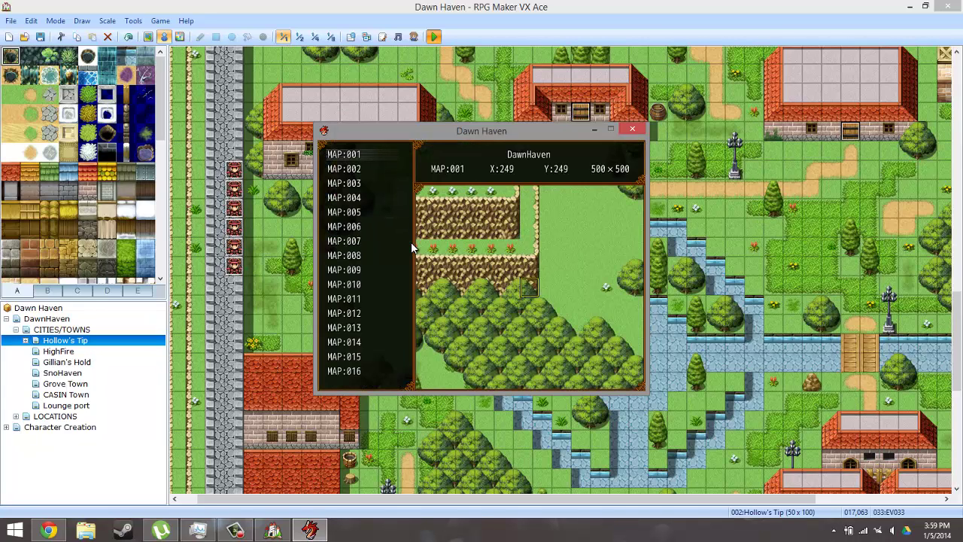
key("Down")
key("Return")
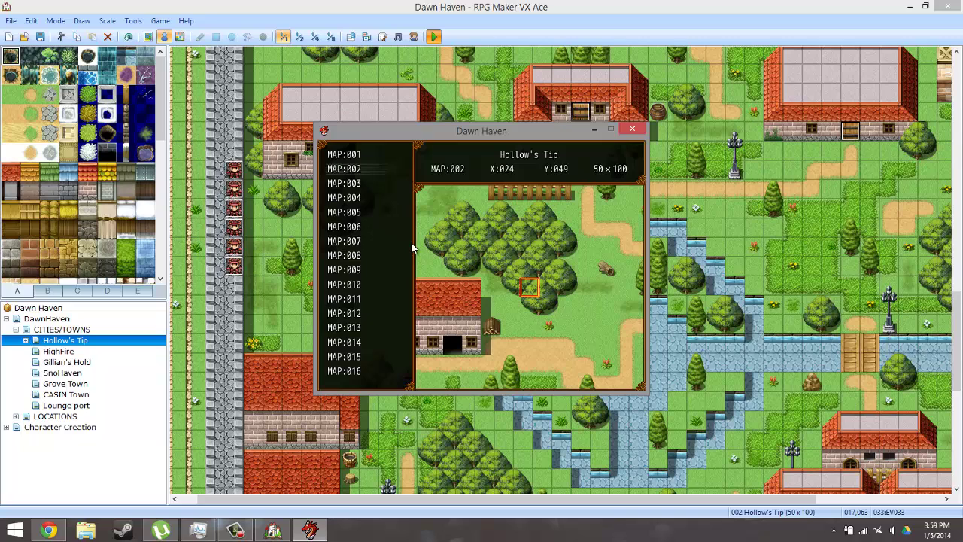
Move the teleport target to the path near the white cat and blond villager in Hollow's Tip, and teleport there
key("Down")
key("Down")
key("Down")
key("Down")
key("Left")
key("Left")
key("Left")
key("Left")
key("Left")
key("Left")
key("Left")
key("Left")
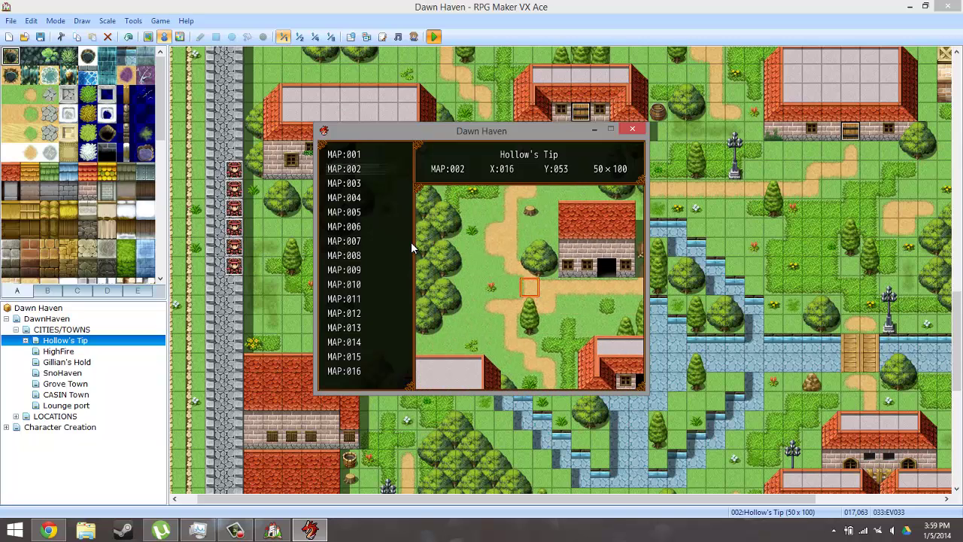
key("Down")
key("Down")
key("Down")
key("Down")
key("Down")
key("Down")
key("Down")
key("Return")
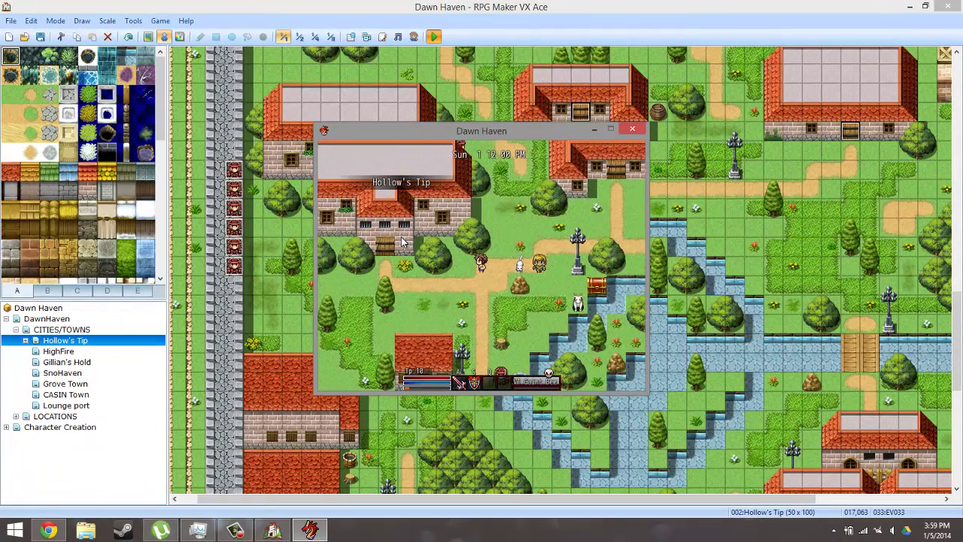
Interact with the white cat repeatedly to test the random loot, dismissing each message, and close the playtest
key("Return")
key("Return")
key("Return")
key("Return")
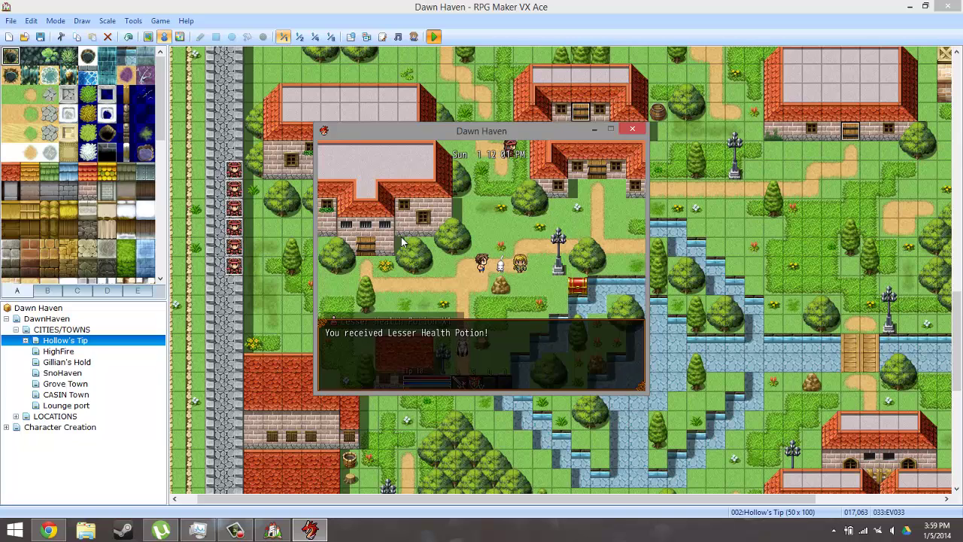
key("Return")
key("Return")
key("Return")
key("Return")
key("Return")
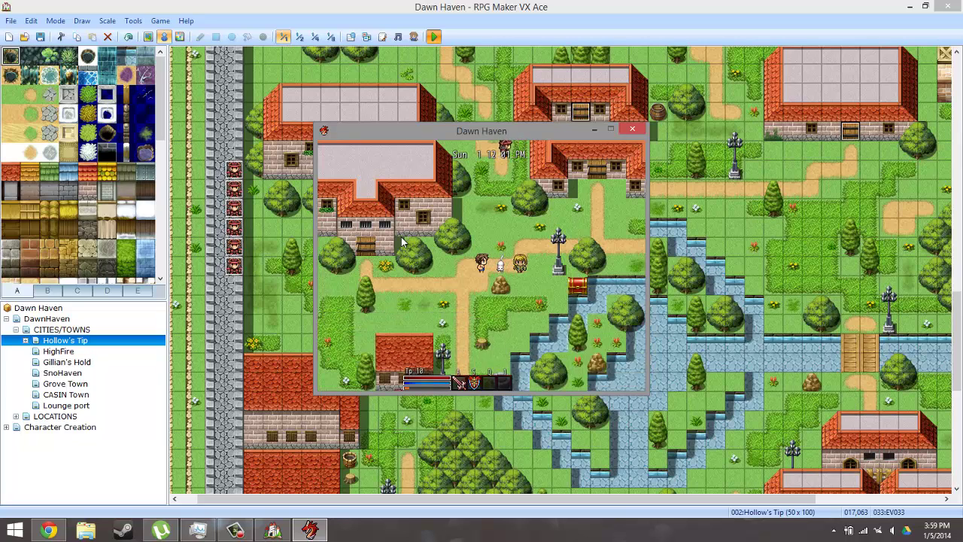
key("Return")
key("Return")
key("Return")
key("Return")
key("Return")
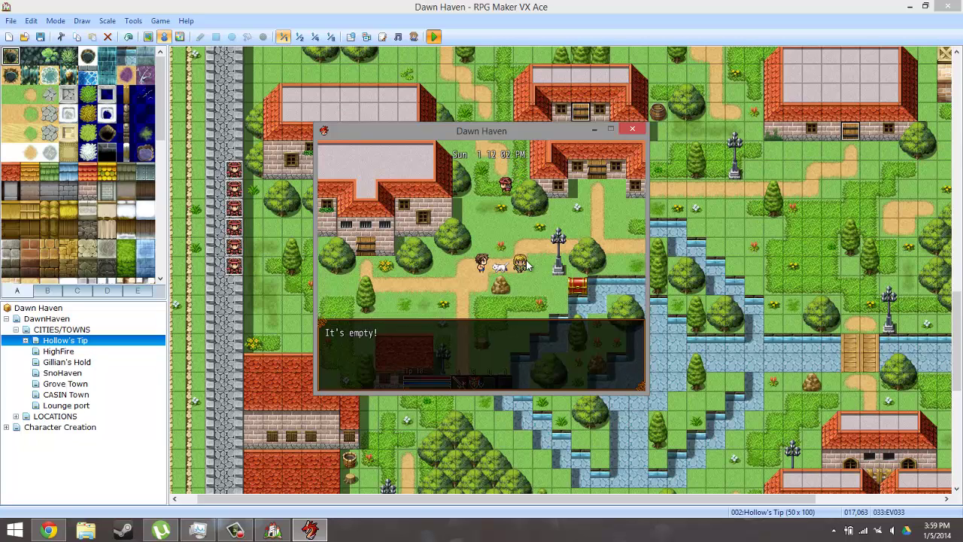
left_click(629, 129)
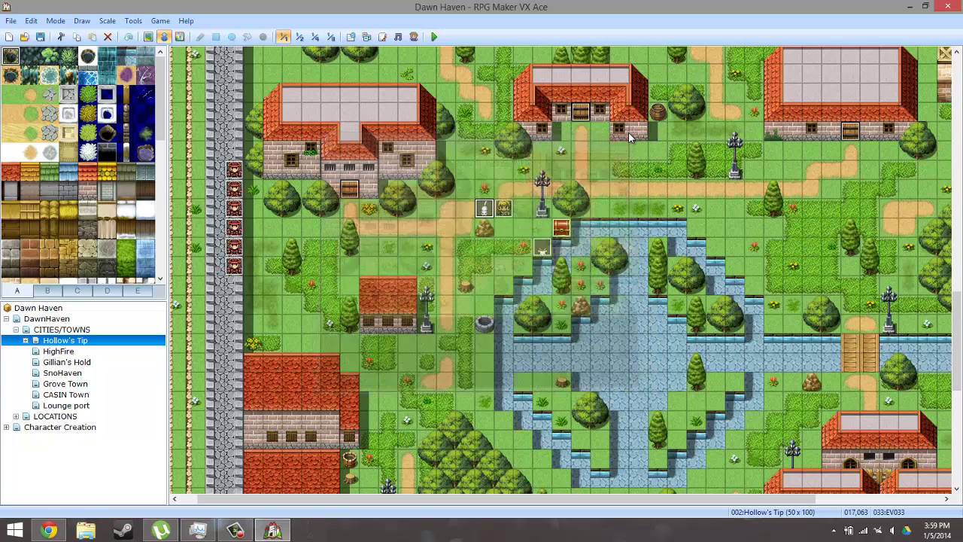
Review the blond villager event's second page with its talk and Pickpocket choices, and close the event
double_click(505, 213)
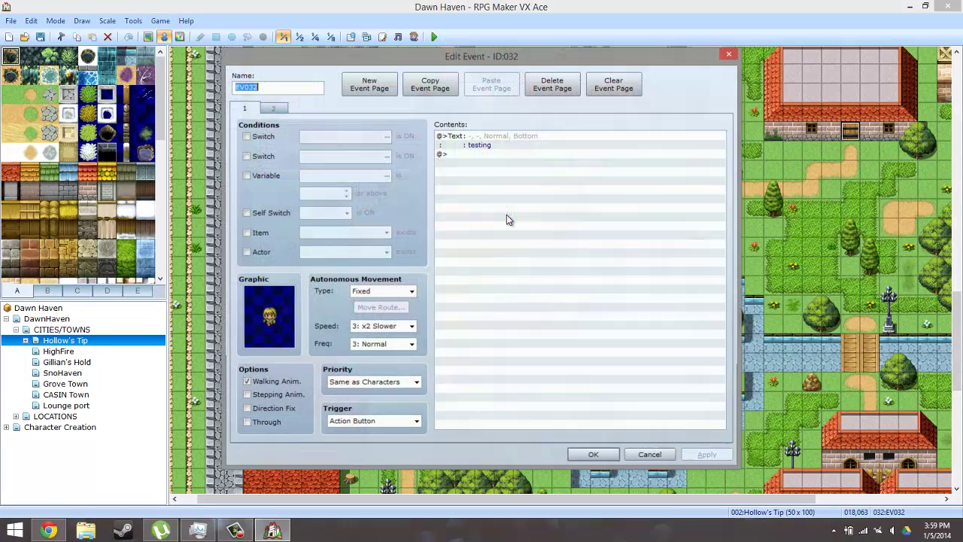
left_click(279, 110)
left_click(514, 202)
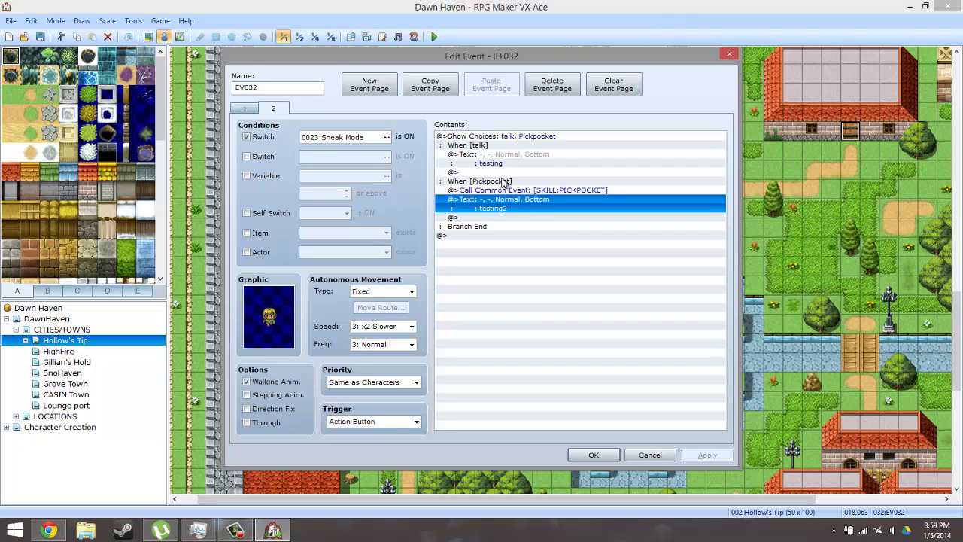
left_click(593, 454)
Open the script editor and browse from Random Loot up to the Pearl Documentation and Pearl Kernel scripts
left_click(382, 36)
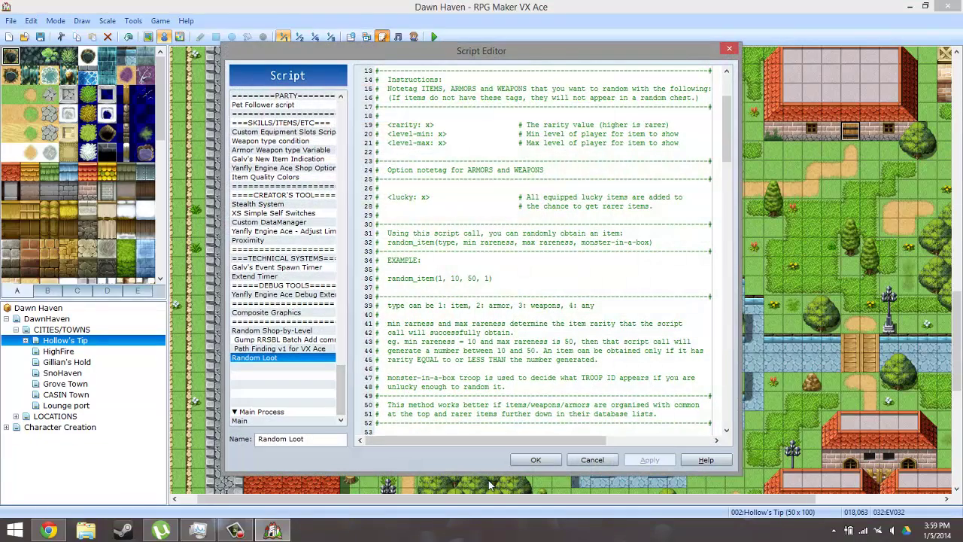
left_click(284, 132)
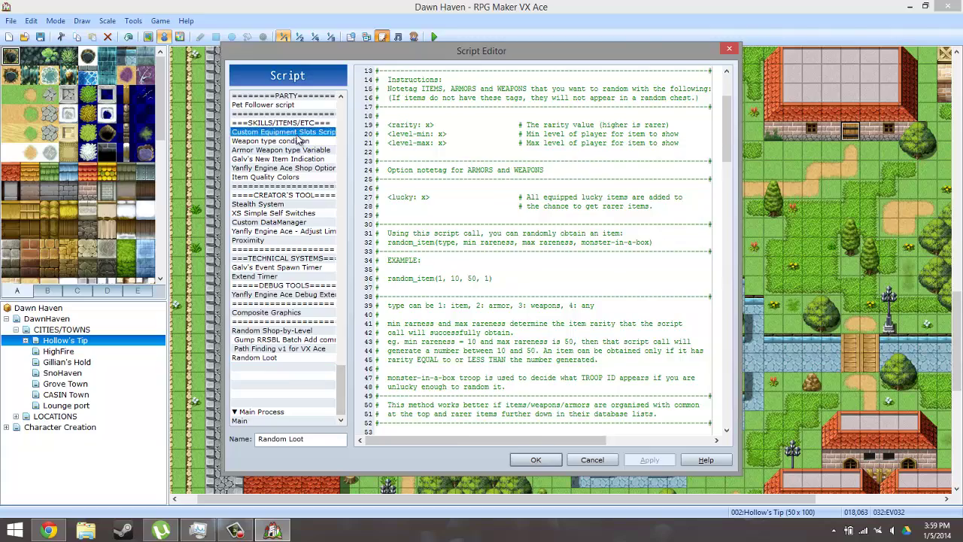
scroll(289, 167, "up", 10)
scroll(290, 167, "up", 10)
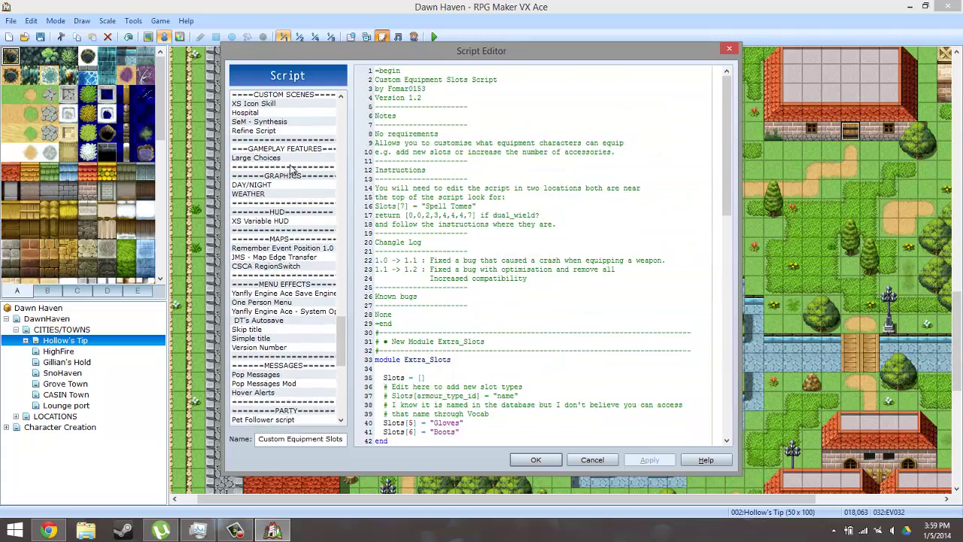
left_click(287, 177)
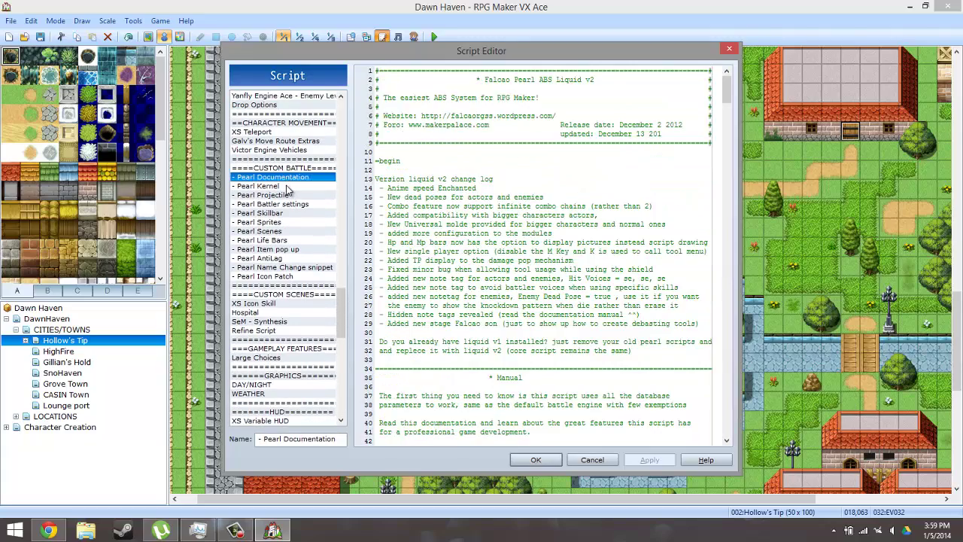
left_click(283, 185)
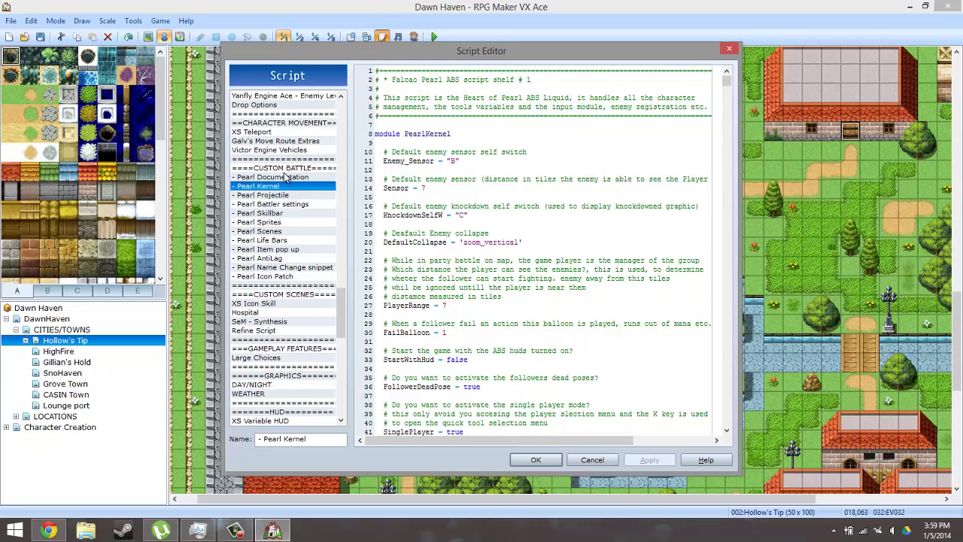
Highlight the Enemy_Sensor self switch value in the Pearl Kernel script
left_click_drag(463, 161, 438, 161)
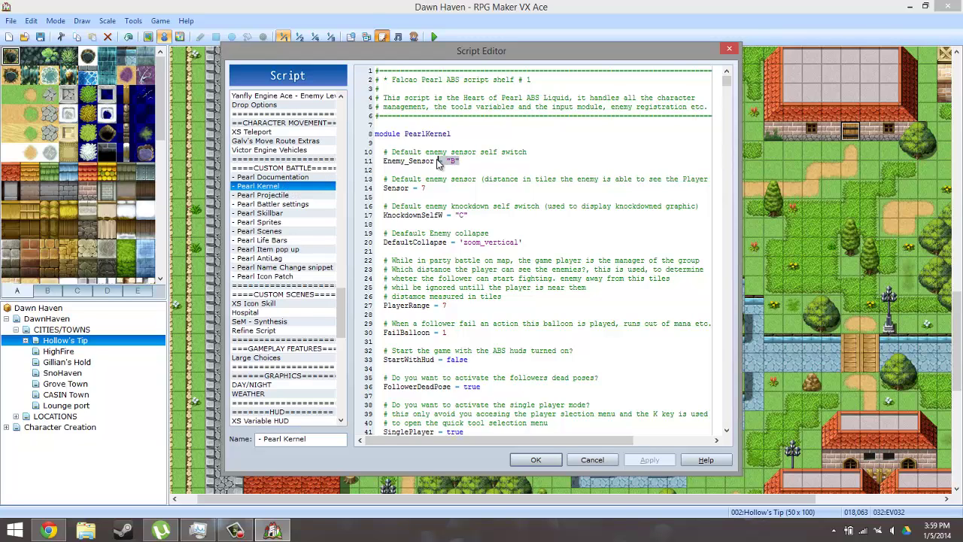
left_click(477, 184)
left_click_drag(455, 161, 450, 162)
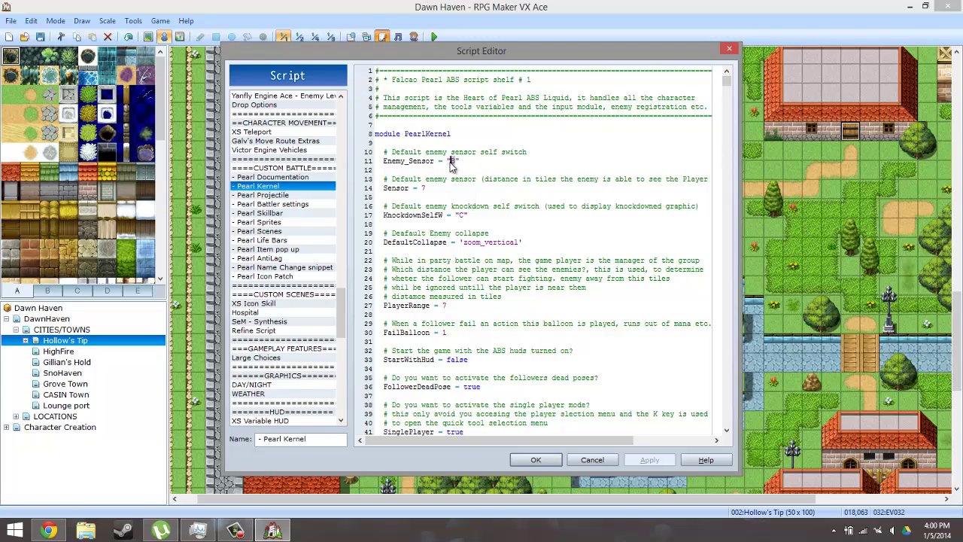
Clear the letter between the quotes of KnockdownSelfW in Pearl Kernel, and look over the settings below it
left_click(475, 218)
left_click_drag(464, 215, 461, 216)
type("B")
key("BackSpace")
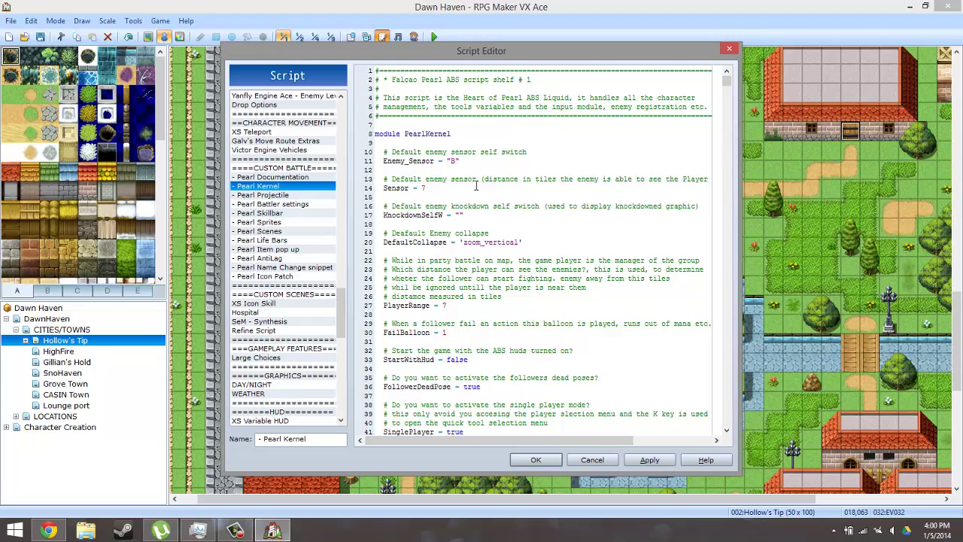
scroll(552, 246, "down", 2)
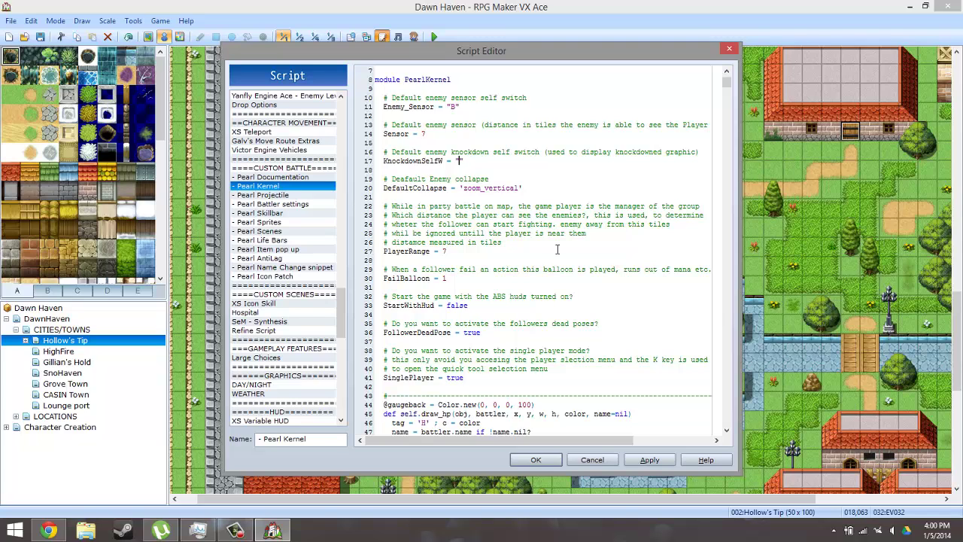
scroll(557, 249, "up", 1)
scroll(570, 296, "down", 2)
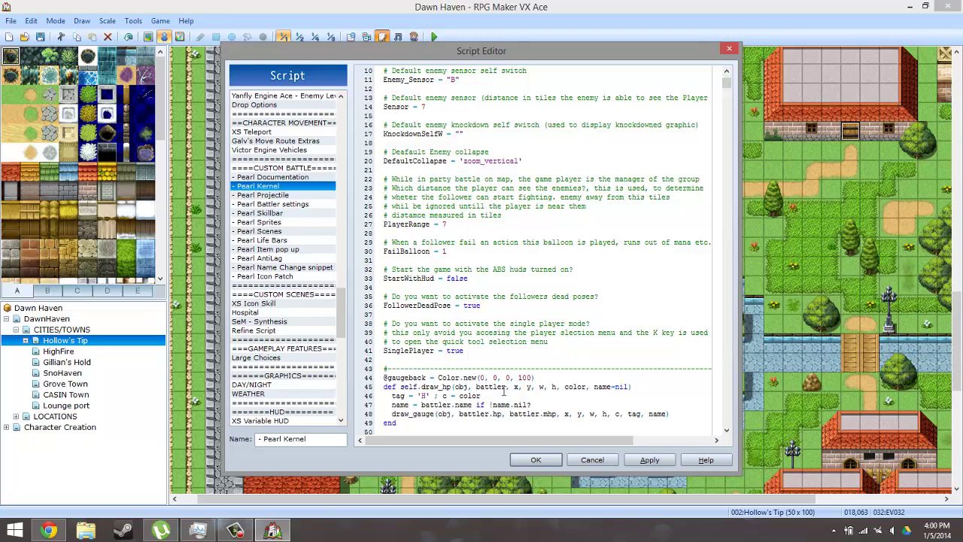
Accept the script changes, start a playtest, and begin a new game with "I am a Boy" to reach Hollow's Tip
left_click(552, 461)
left_click(434, 37)
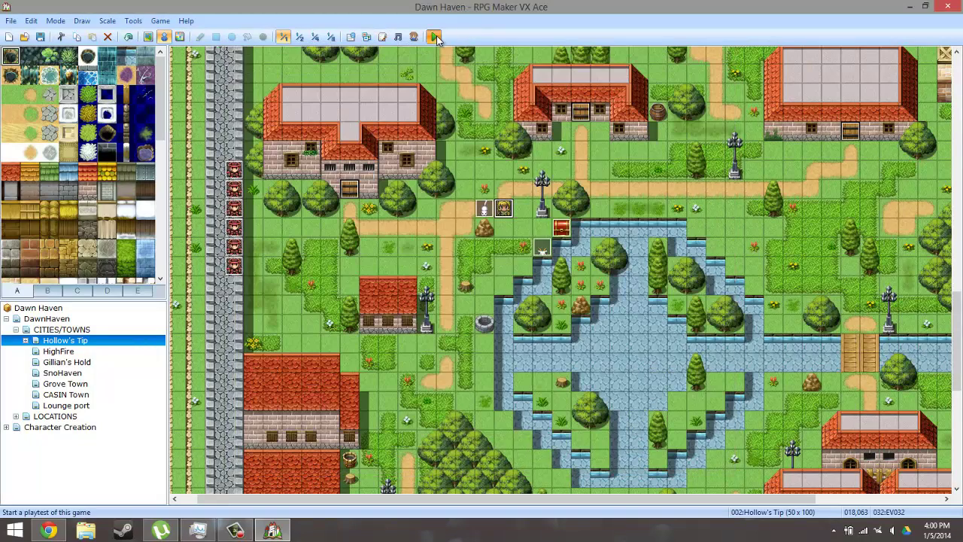
key("Return")
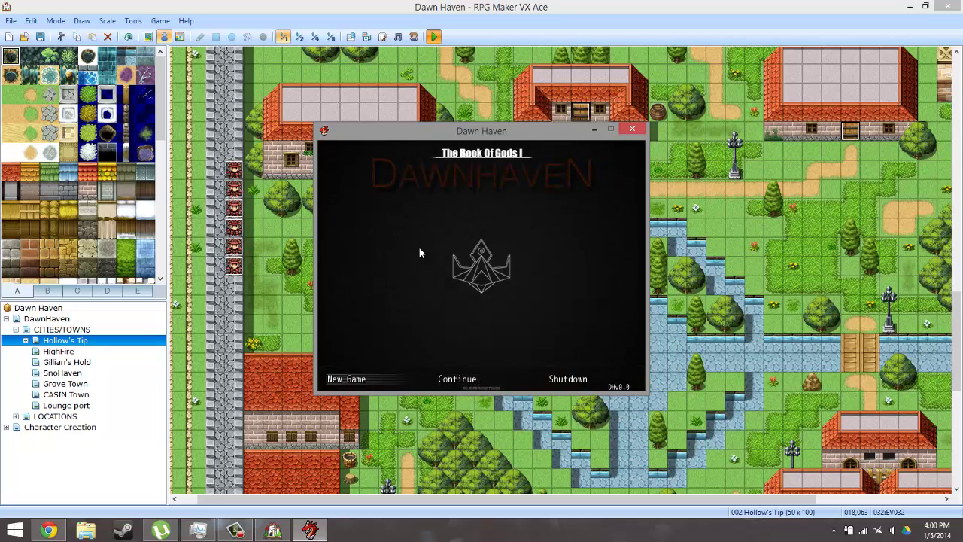
key("Return")
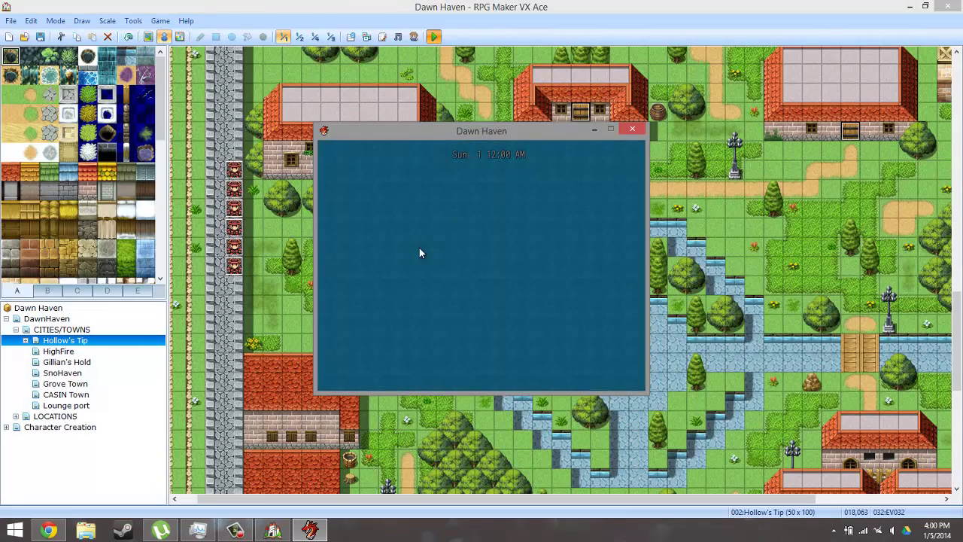
key("Return")
key("Return")
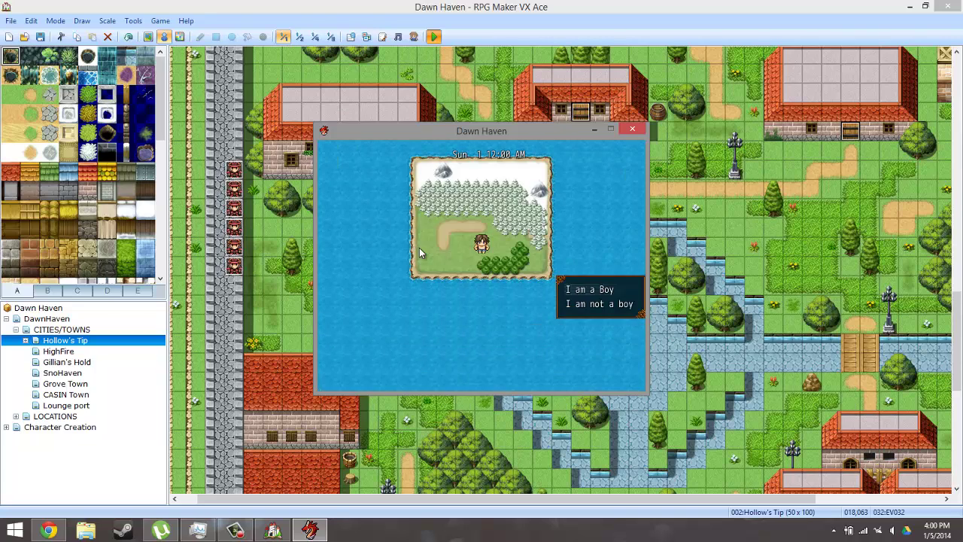
key("Return")
key("Return")
key("Return")
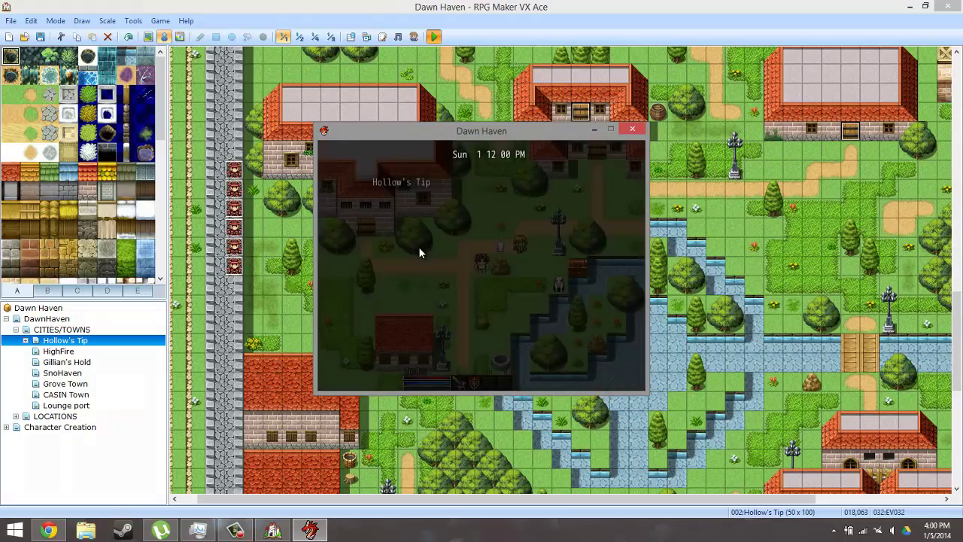
Walk the character around the blond villager and south past the well, and close the playtest
key("Left")
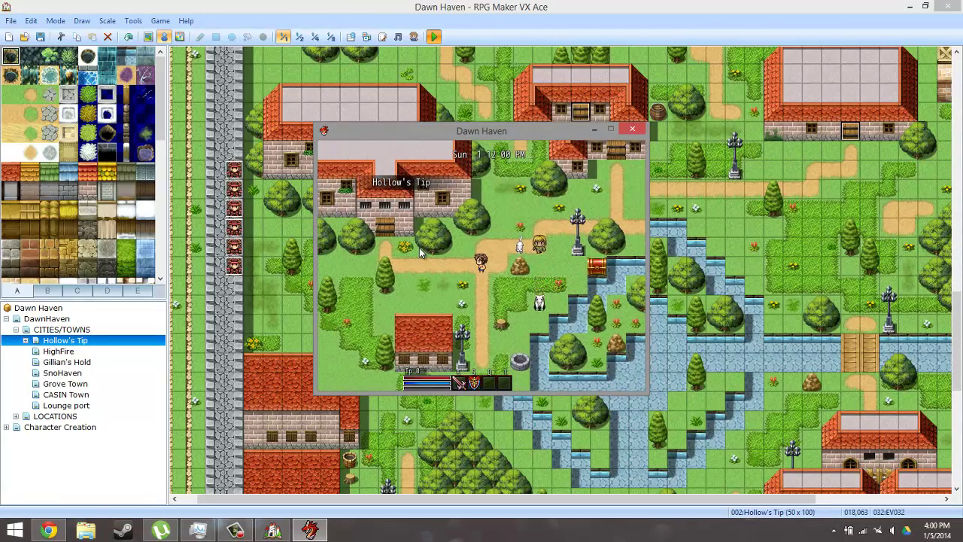
key("Up")
key("Right")
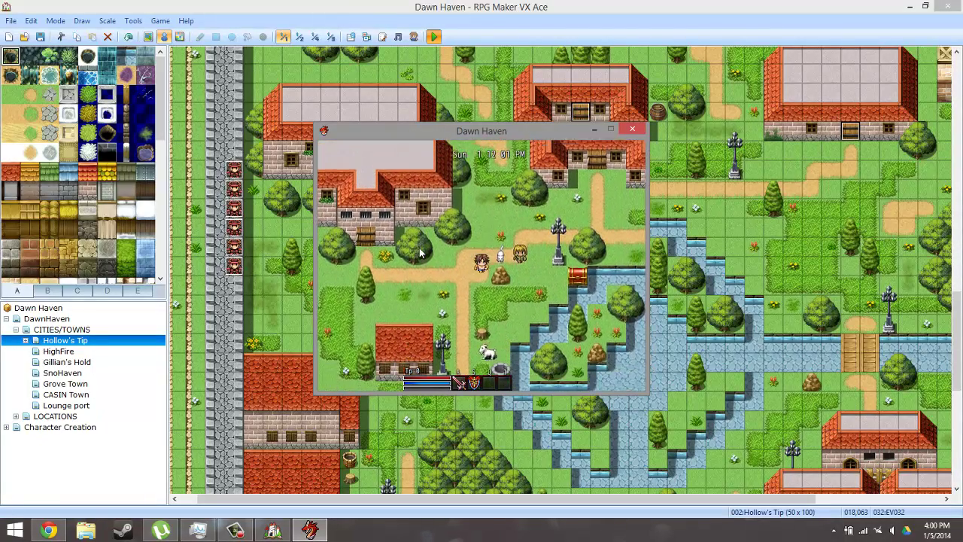
key("Down")
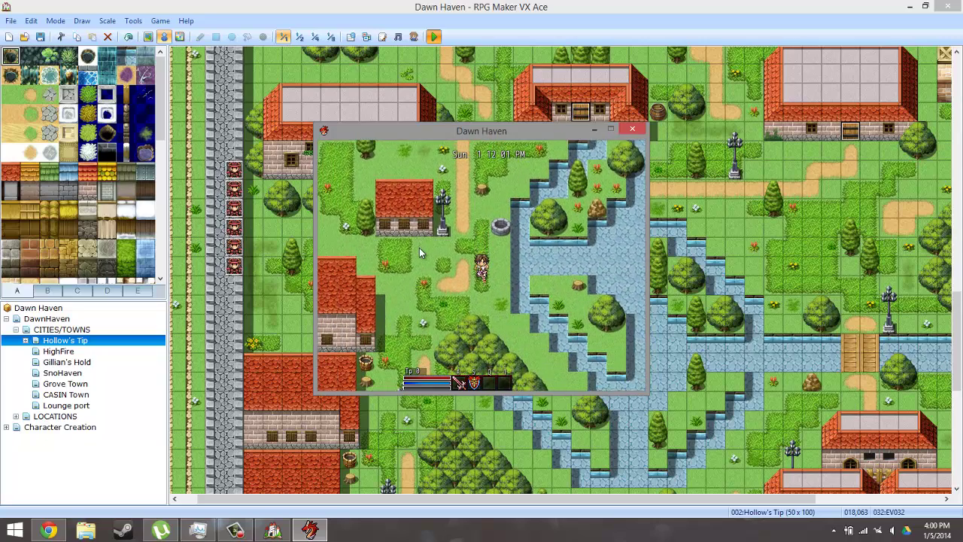
key("Down")
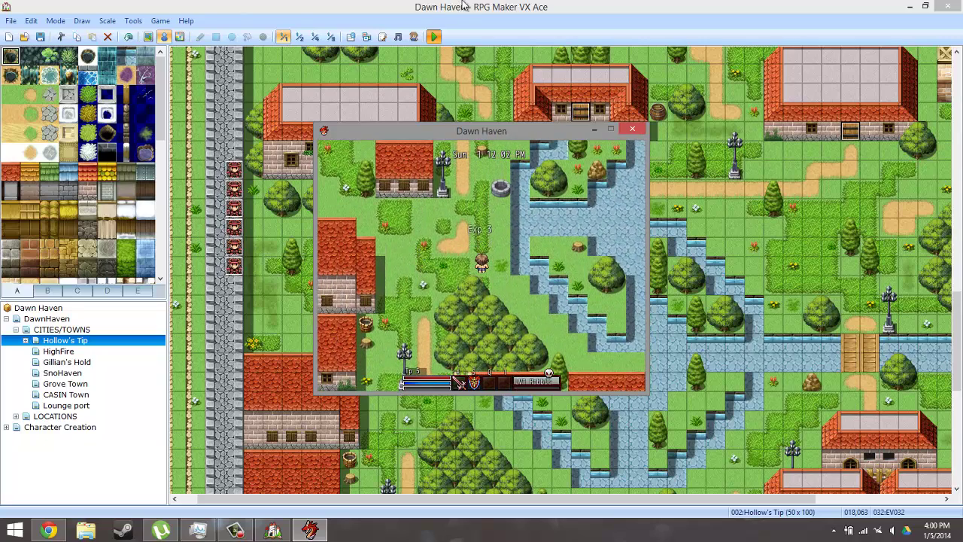
left_click(630, 128)
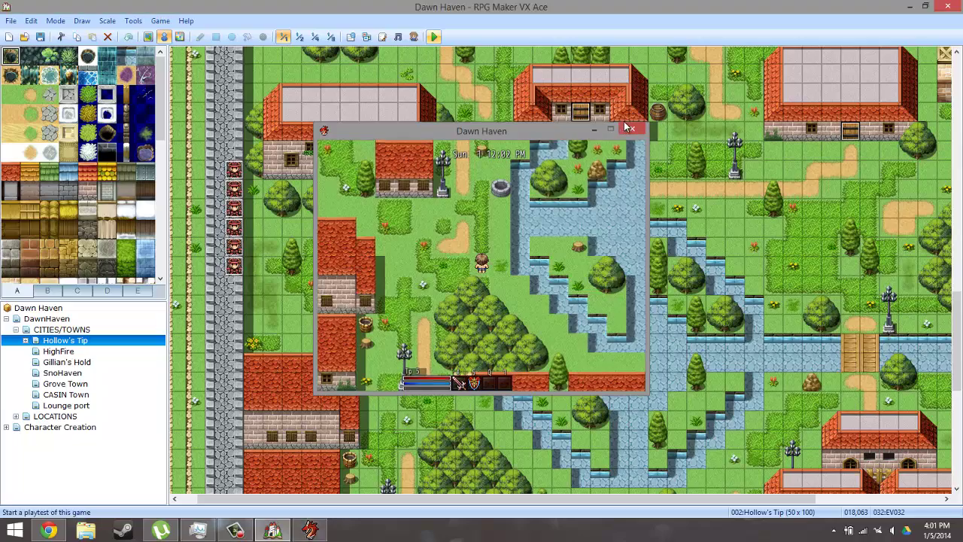
Glance at the blond villager event, and read the Extend Timer script down to its Set Timer examples
double_click(508, 214)
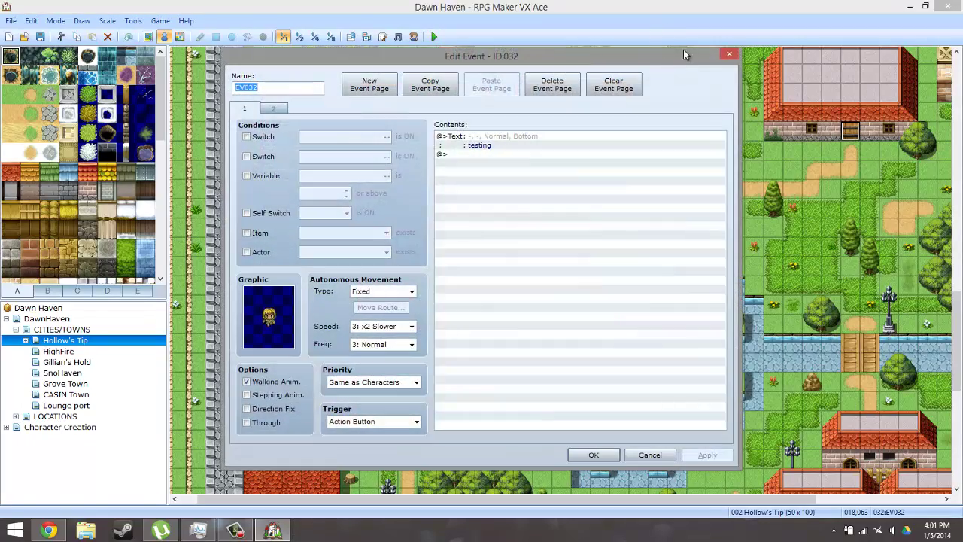
left_click(728, 57)
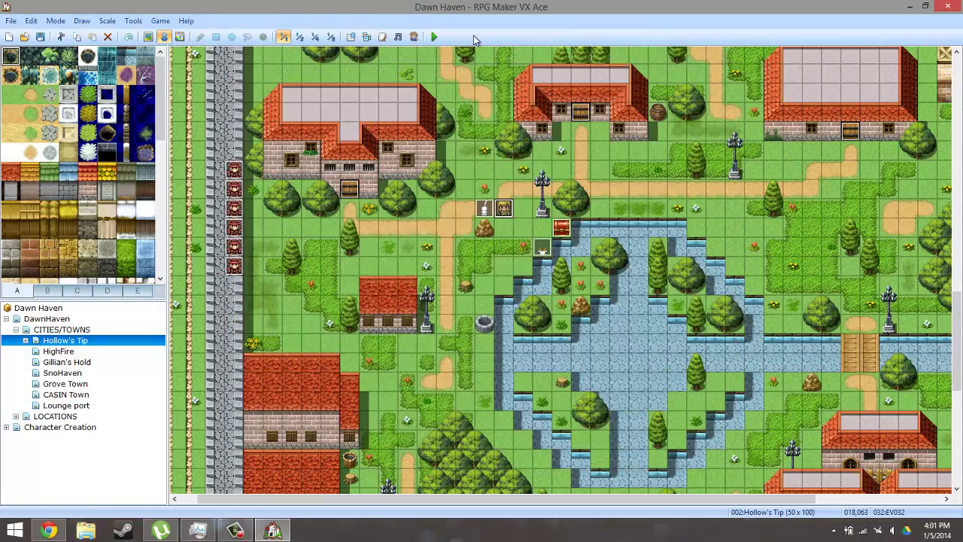
left_click(382, 36)
left_click_drag(342, 303, 341, 374)
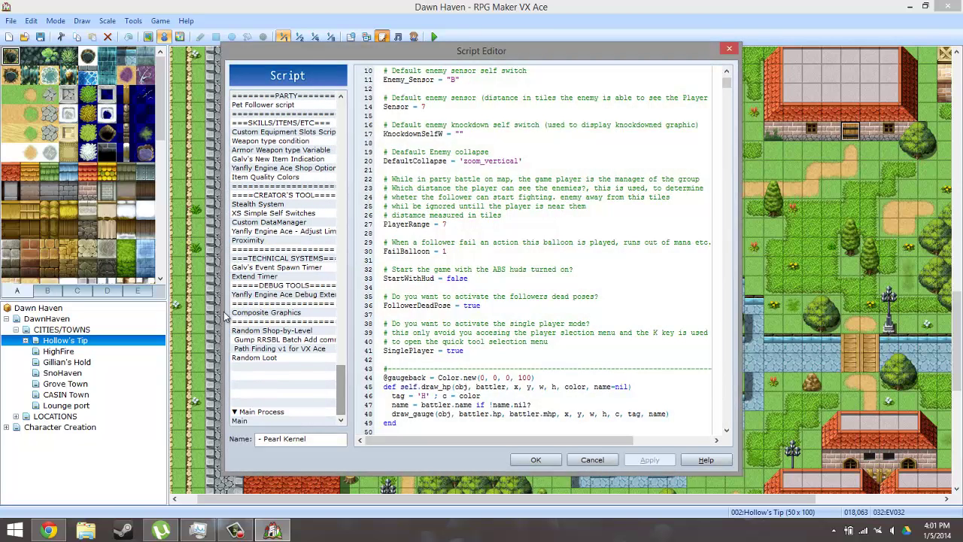
left_click(260, 312)
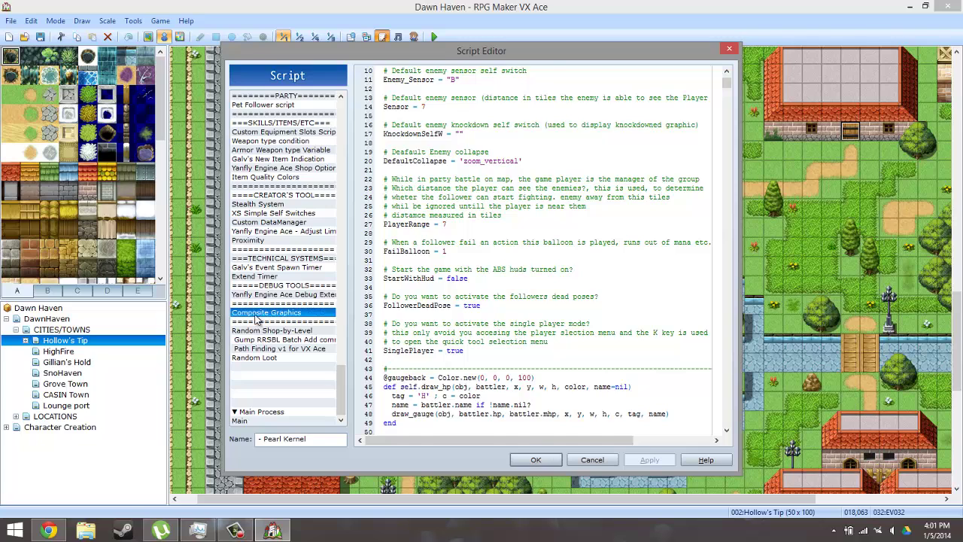
left_click(259, 294)
left_click(254, 276)
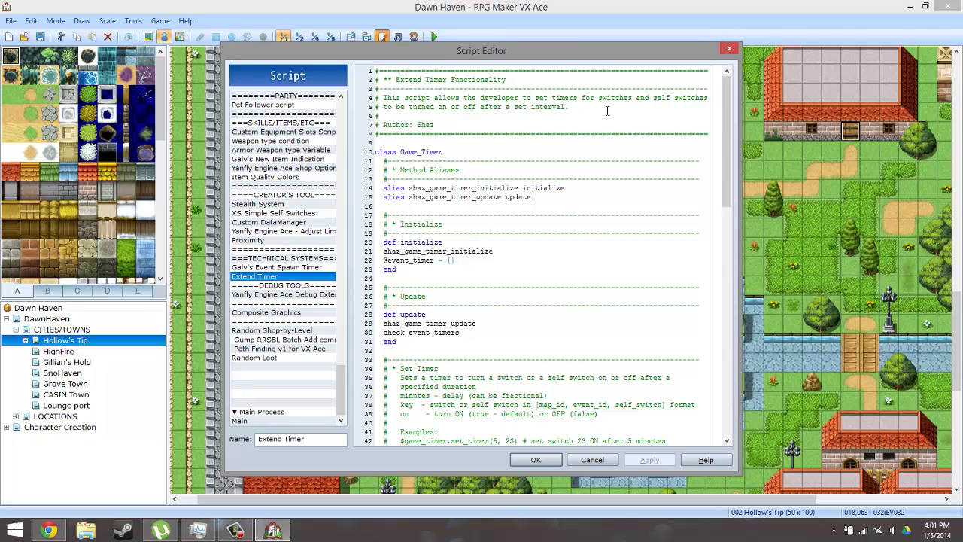
left_click(473, 180)
scroll(477, 233, "down", 3)
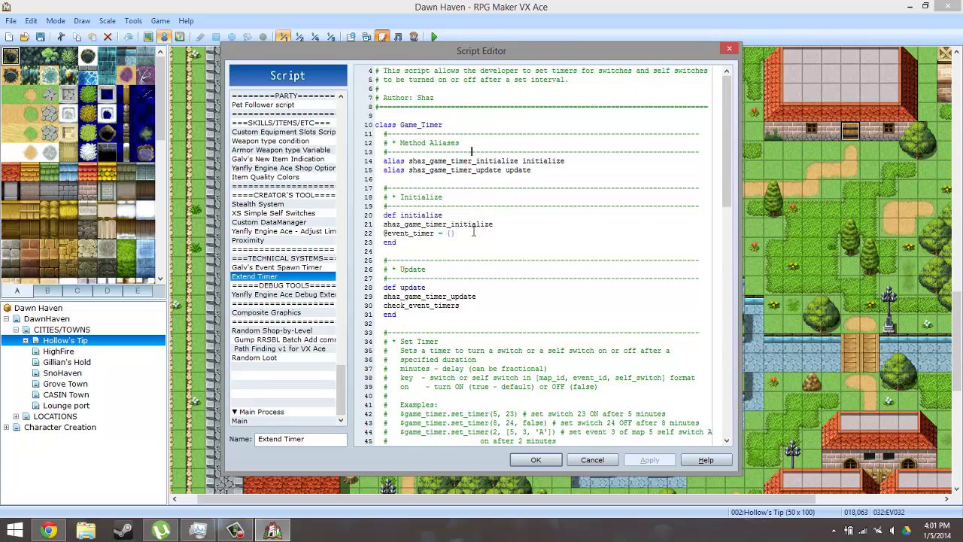
scroll(477, 233, "down", 2)
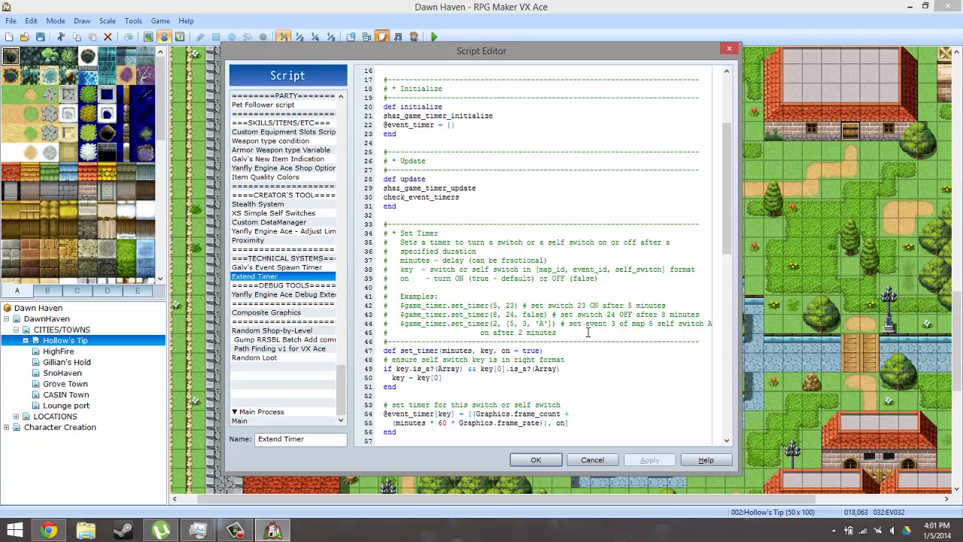
Copy the self switch example call game_timer.set_timer(2, [5, 3, 'A']) from the Extend Timer script
triple_click(398, 324)
left_click(444, 337)
left_click_drag(398, 324, 554, 324)
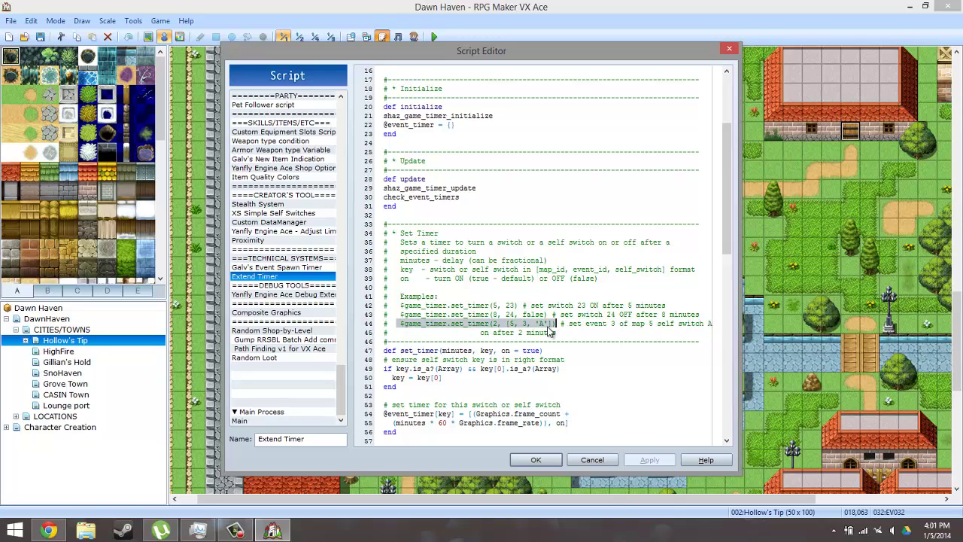
right_click(557, 323)
left_click(576, 379)
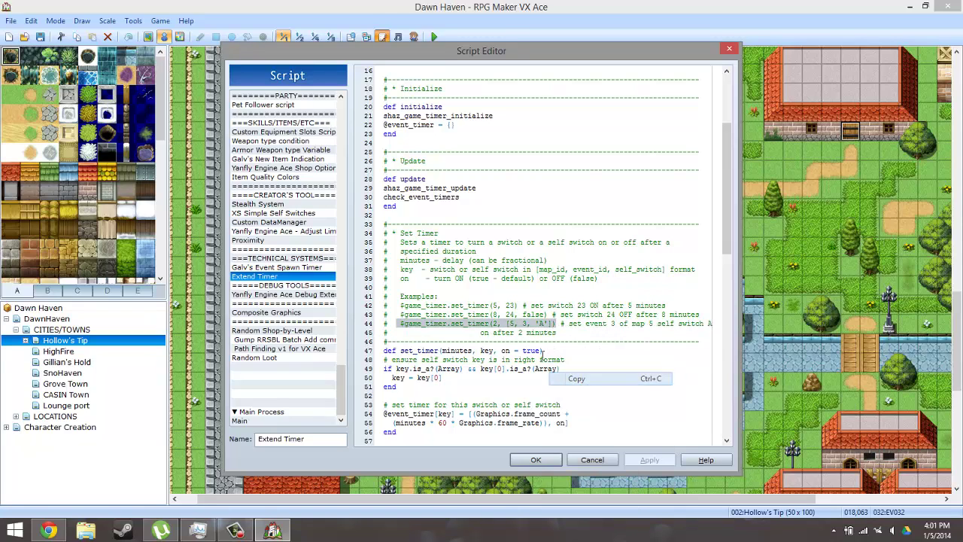
Read the set_spawn and do_respawn script calls in Galv's Event Spawn Timer
left_click(275, 267)
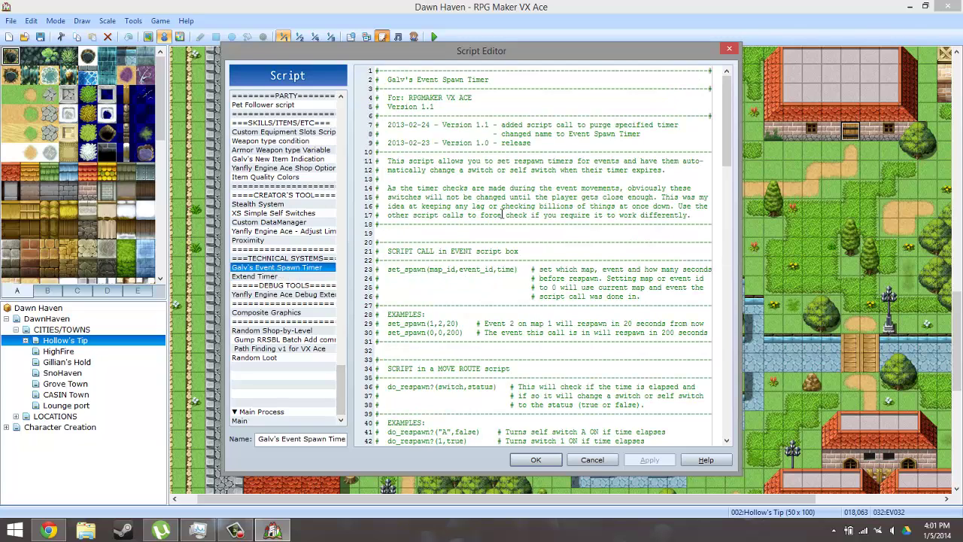
scroll(521, 244, "down", 2)
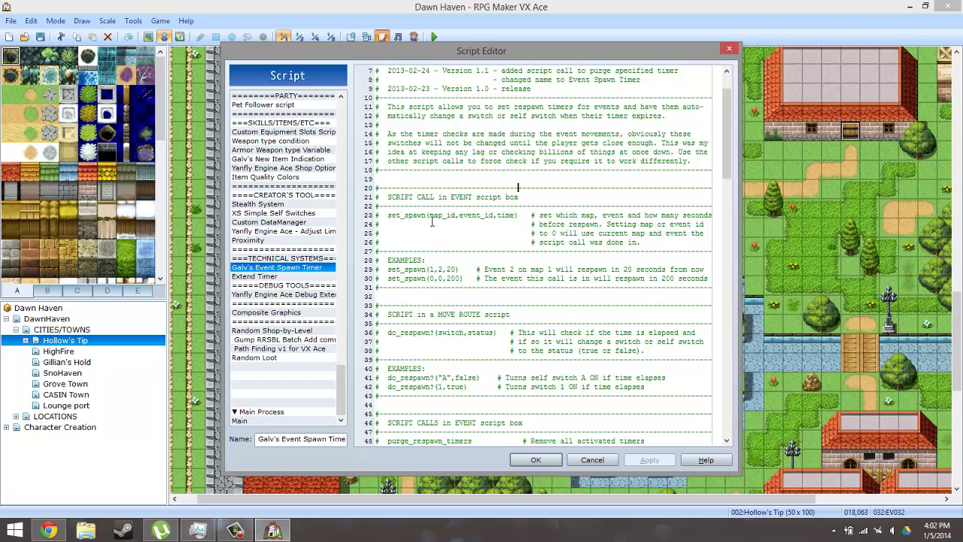
scroll(431, 221, "down", 7)
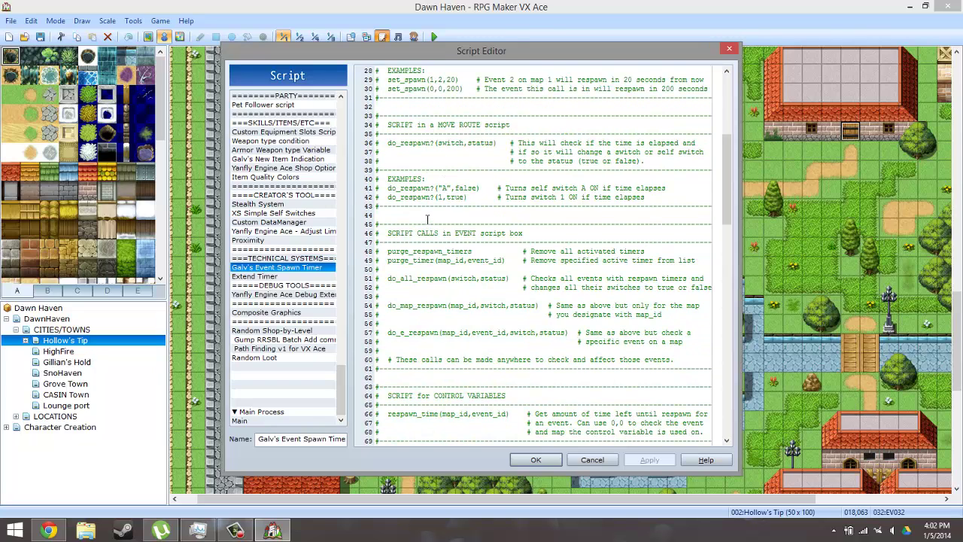
Point out the arguments of the self switch timer example in Extend Timer, and close the script editor
left_click(293, 277)
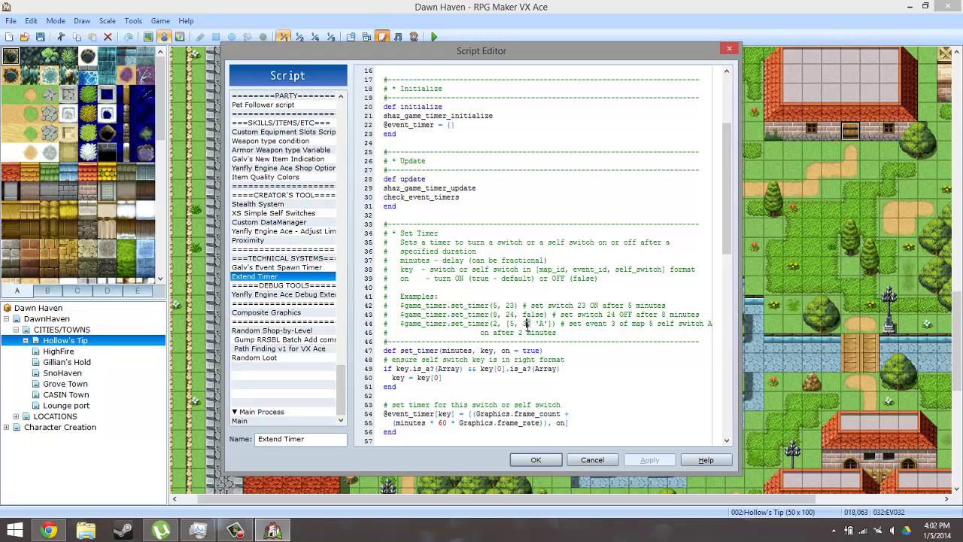
left_click_drag(506, 325, 517, 326)
left_click(493, 325)
left_click(541, 459)
Duplicate the second page of the blond villager's event as a third page
double_click(499, 215)
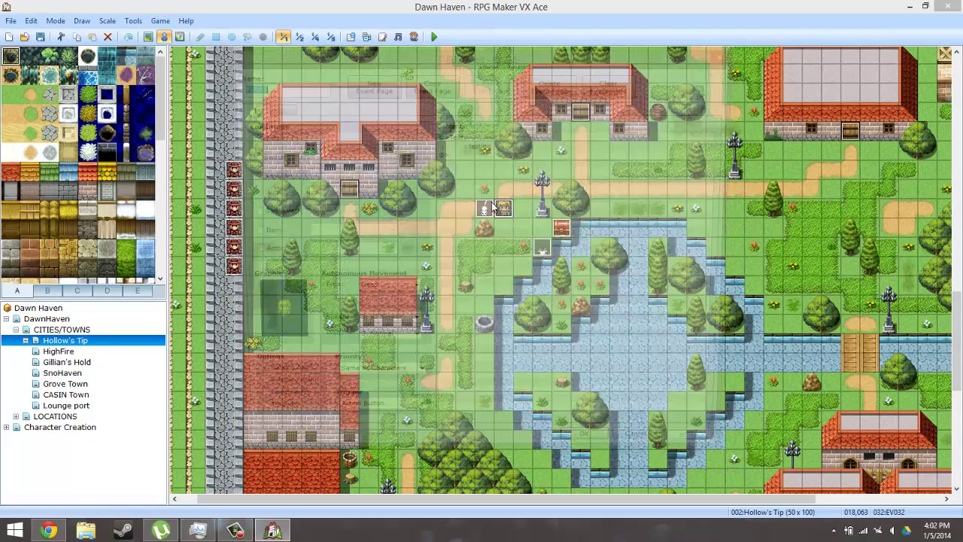
left_click(277, 110)
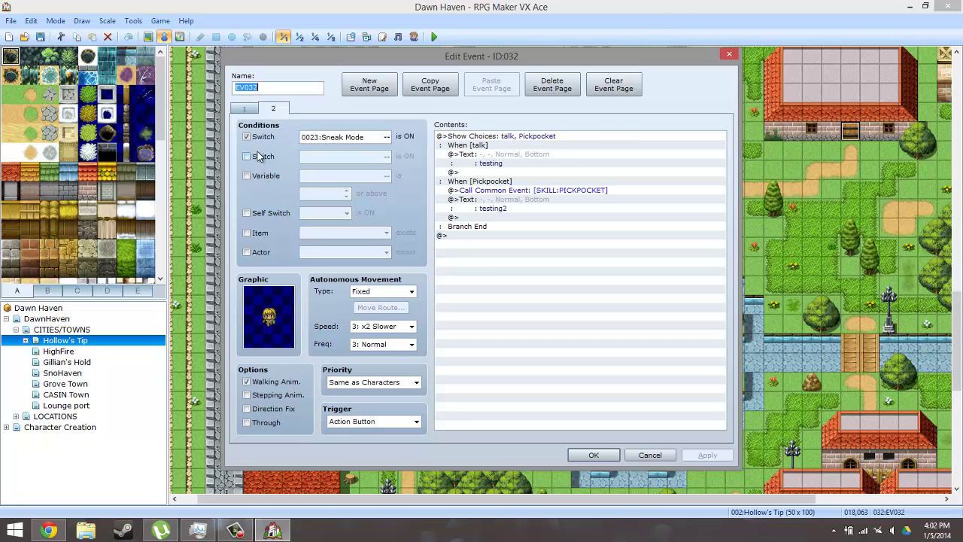
left_click(418, 92)
left_click(491, 85)
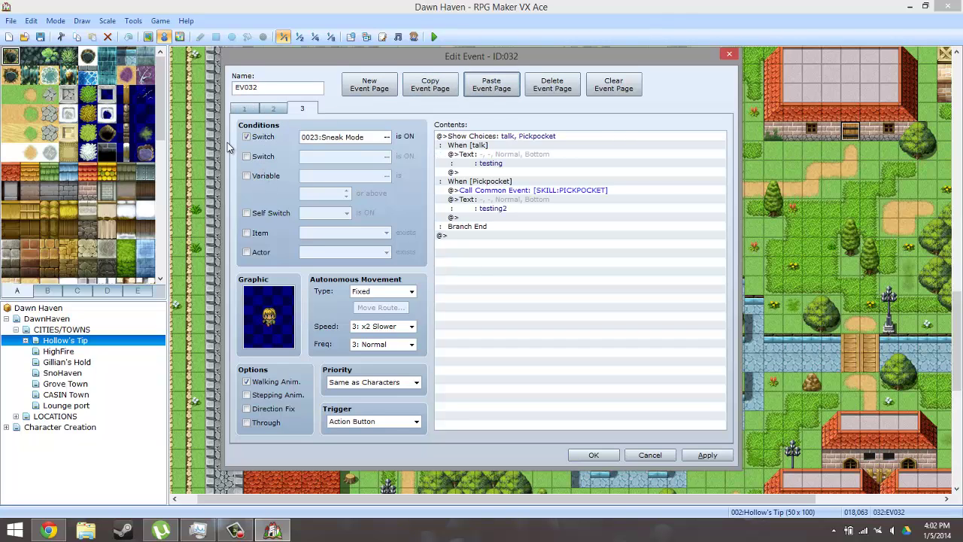
Replace the third page's Sneak Mode switch condition with self switch C
left_click(255, 138)
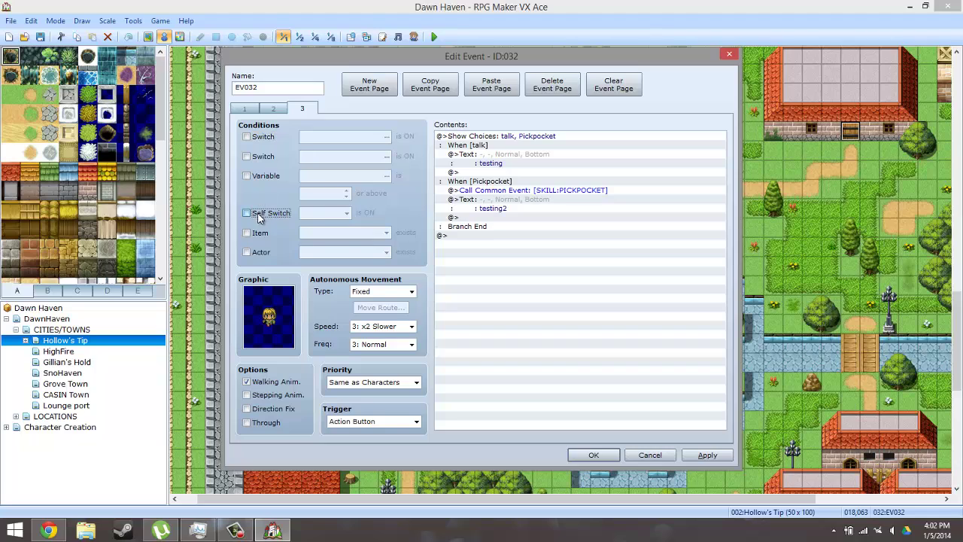
left_click(264, 213)
left_click(322, 214)
left_click(322, 242)
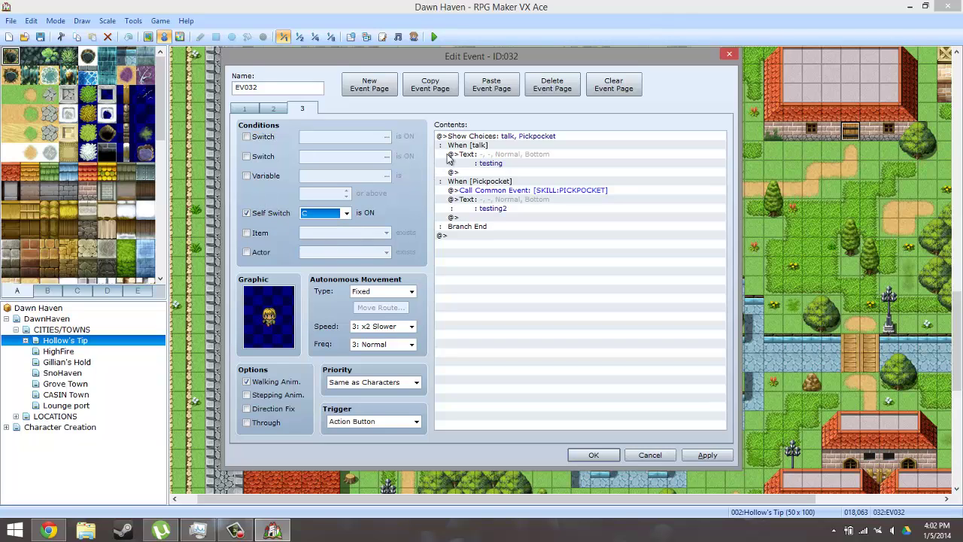
Delete the talk and Pickpocket choices block from the third page's contents
left_click(481, 139)
key("Delete")
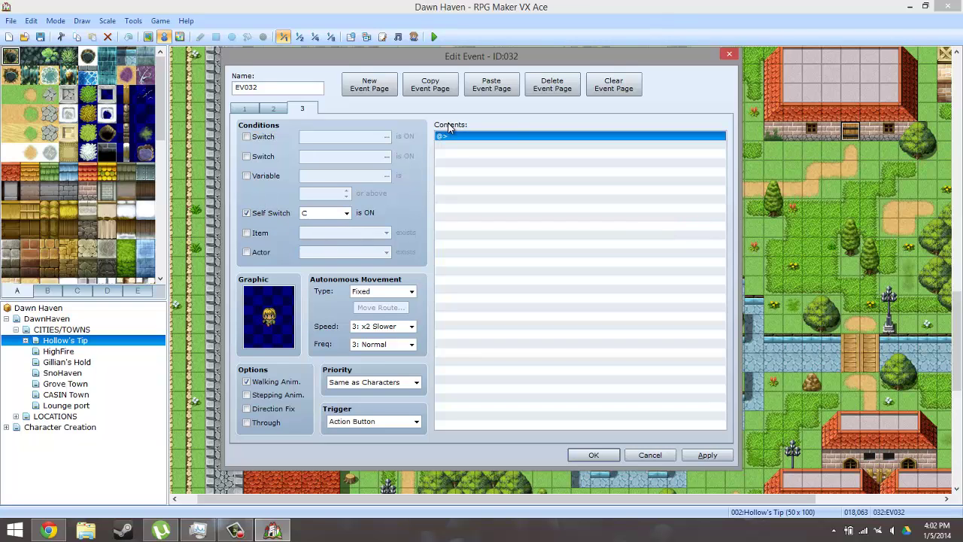
right_click(496, 147)
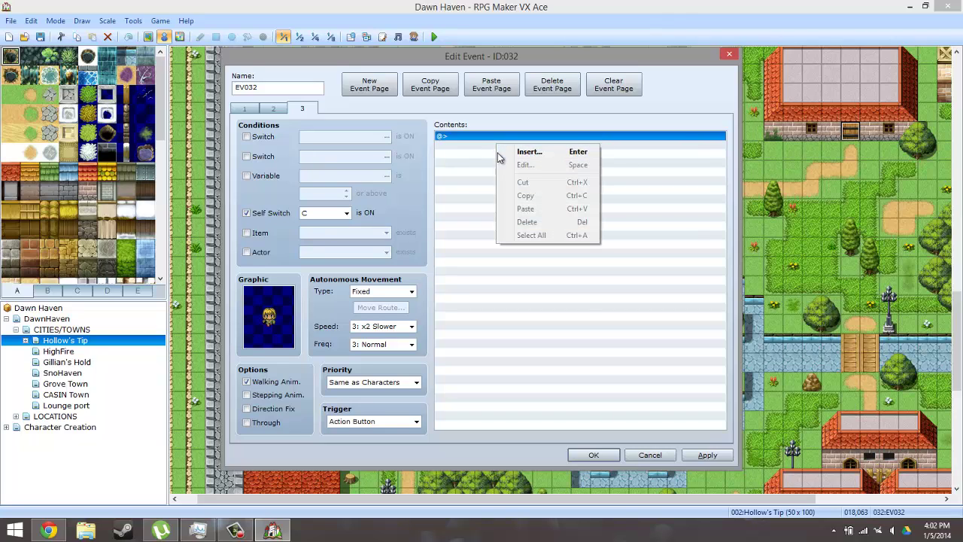
left_click(430, 181)
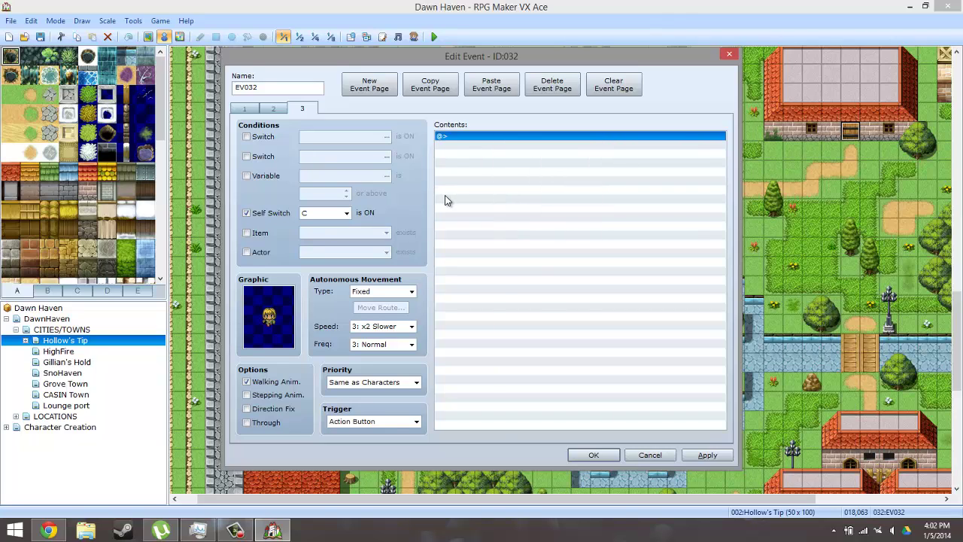
Add a Show Text command reading "hello can't pick my pockets" to the third page
right_click(493, 160)
left_click(504, 165)
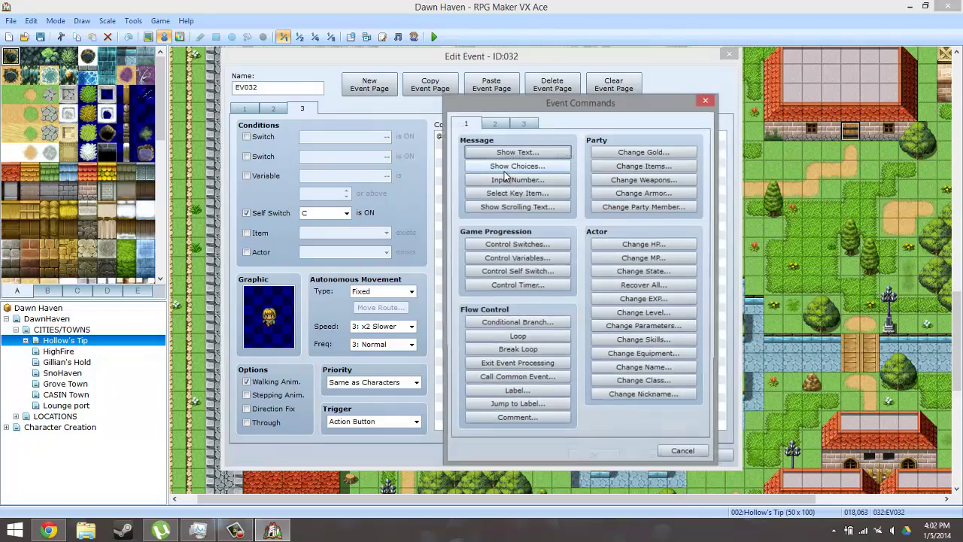
left_click(517, 152)
type("hello")
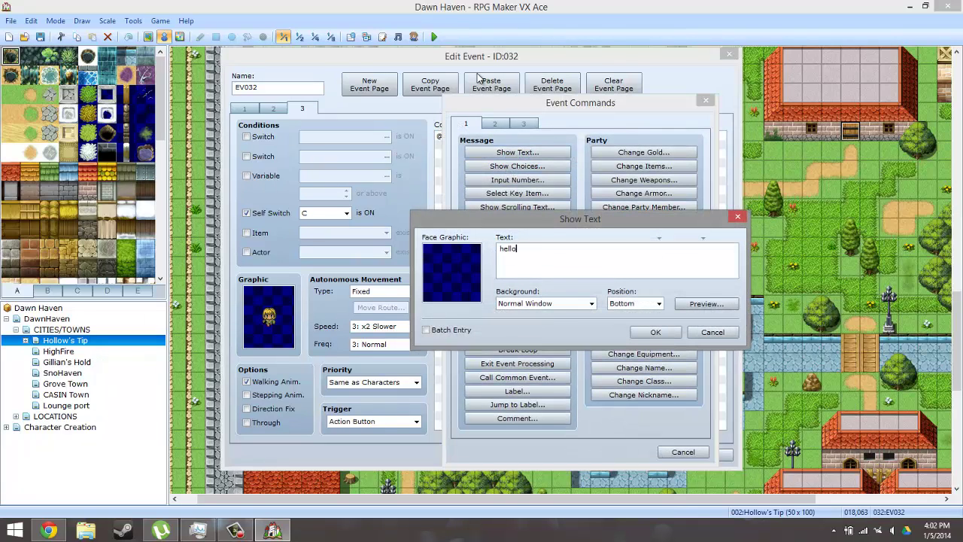
type(" can't pick my pockets")
left_click(639, 334)
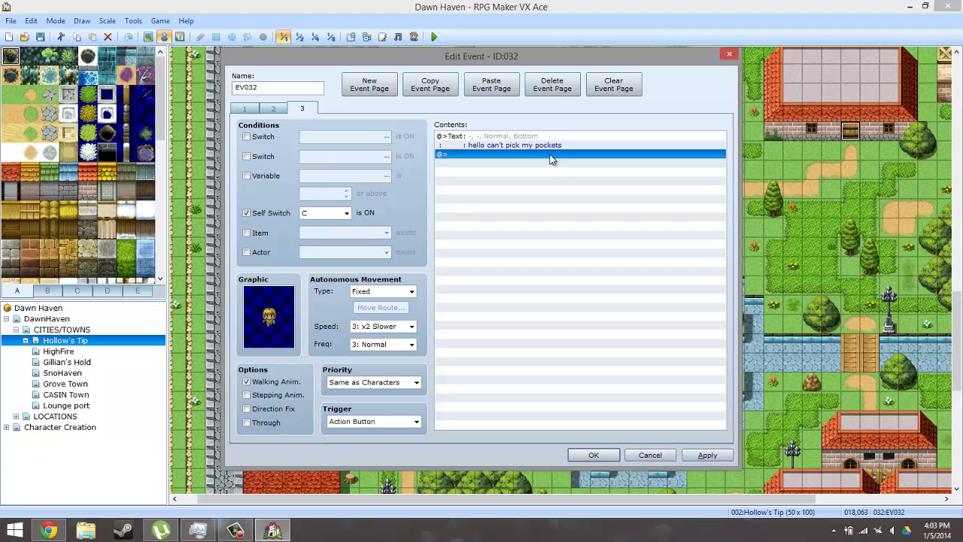
right_click(566, 160)
left_click(587, 162)
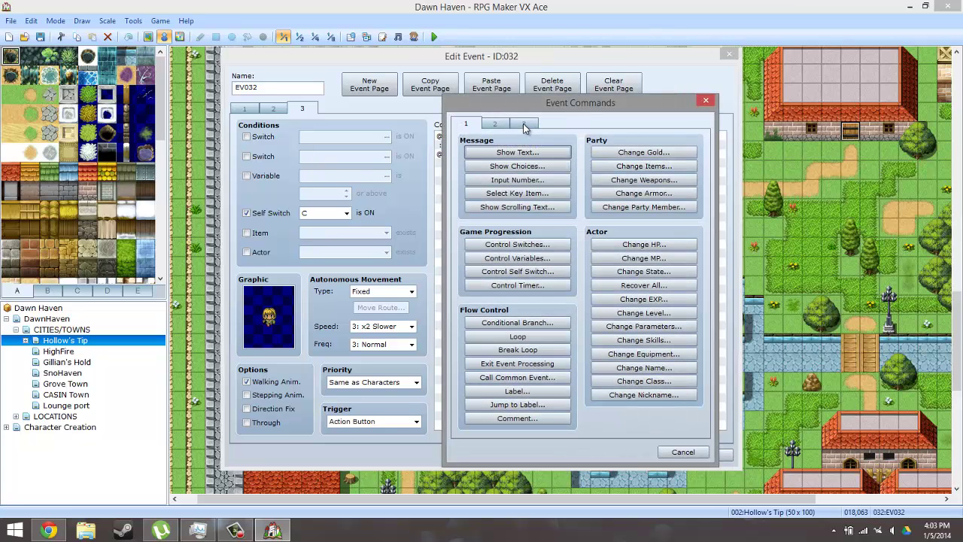
left_click(525, 125)
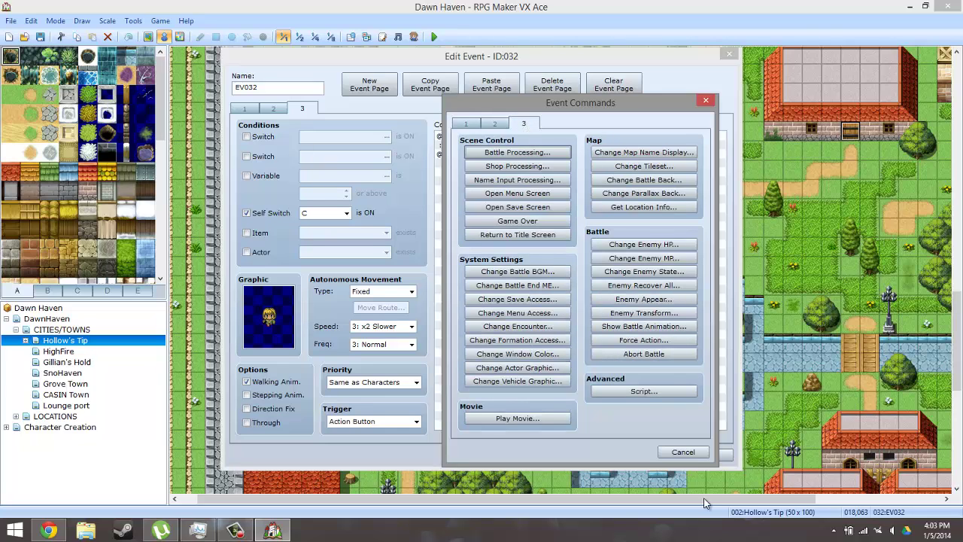
left_click(685, 453)
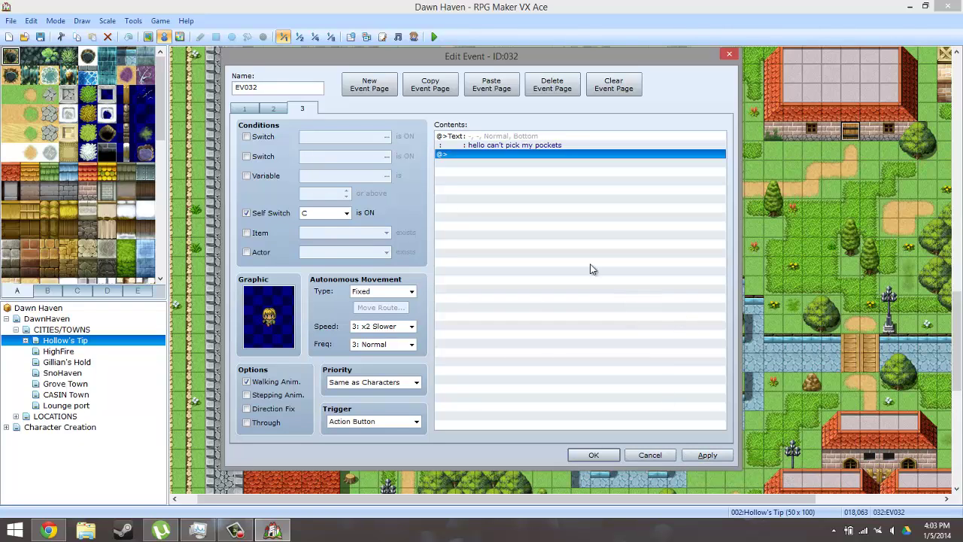
Add an empty Script command at the end of the Pickpocket branch on the event's second page and save the event
left_click(247, 110)
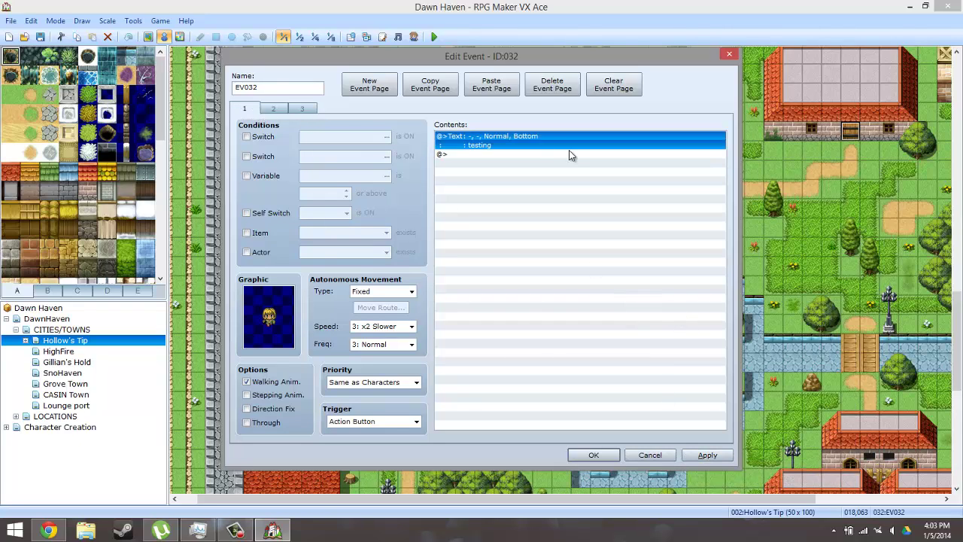
left_click(275, 109)
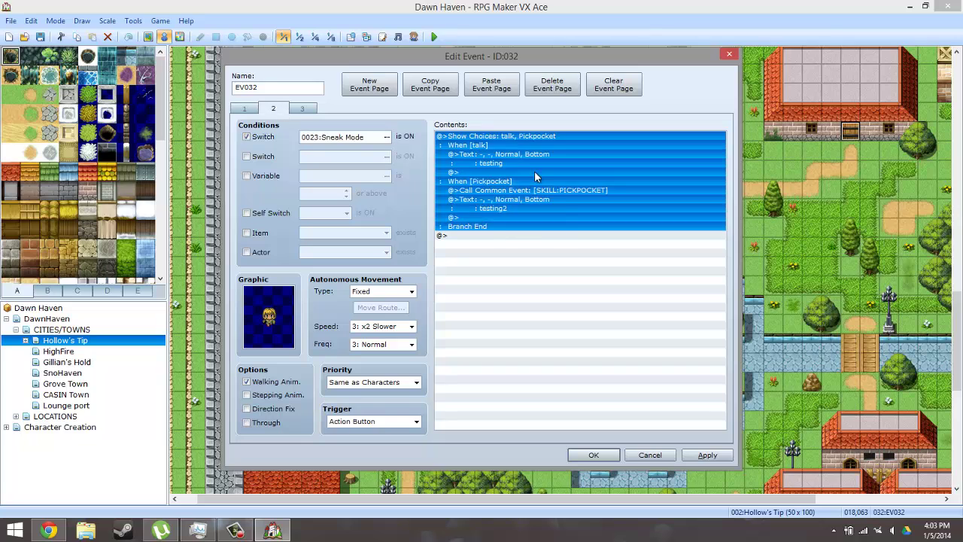
left_click(510, 209)
left_click(498, 218)
right_click(498, 218)
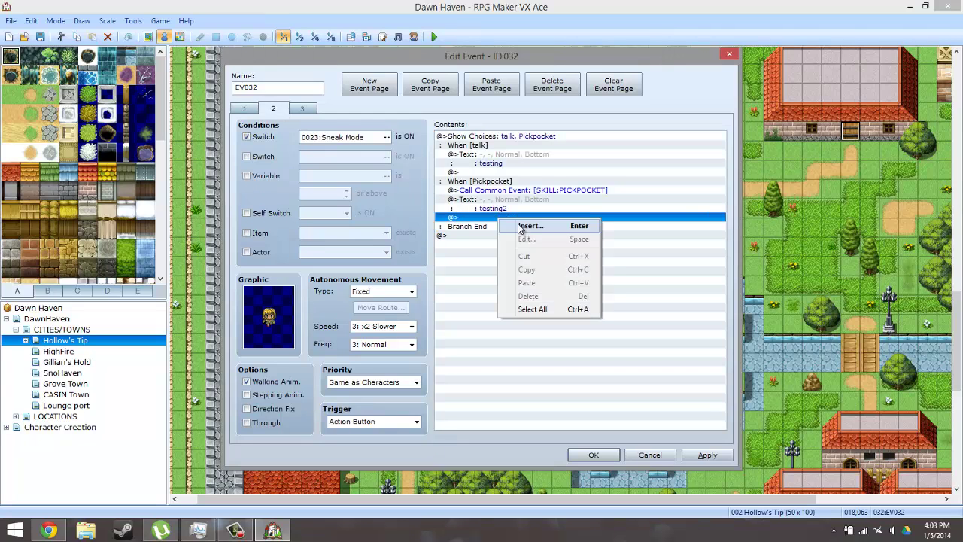
left_click(520, 226)
left_click(505, 126)
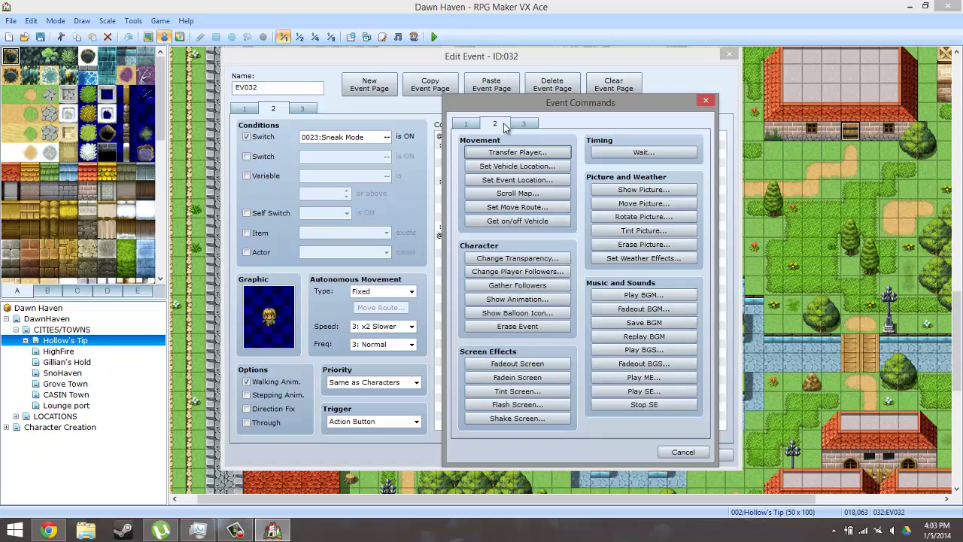
left_click(526, 126)
left_click(655, 390)
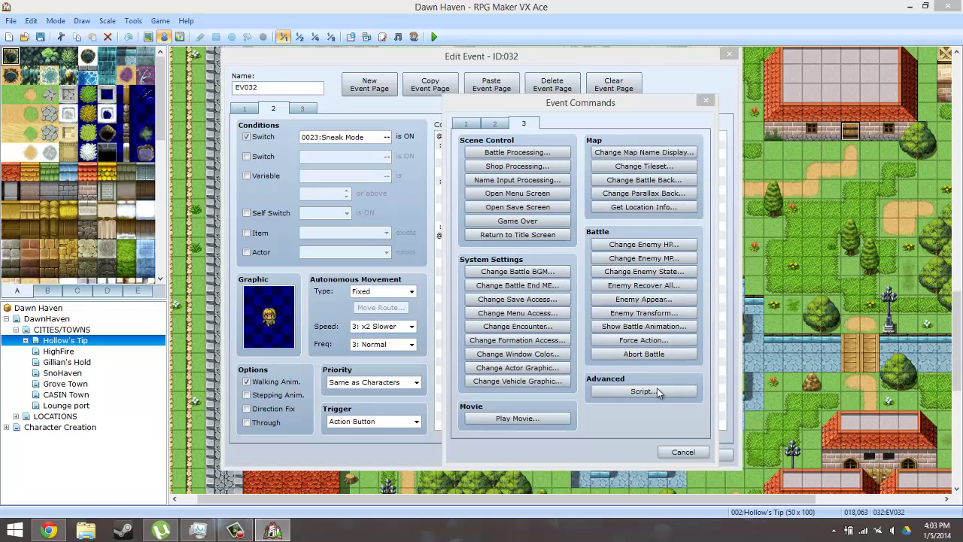
right_click(604, 302)
left_click(547, 279)
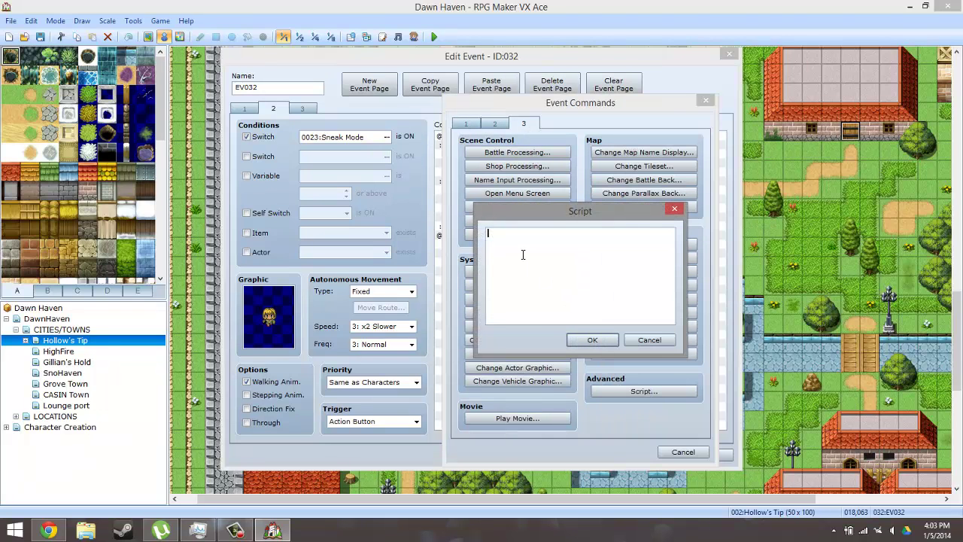
left_click(593, 341)
left_click(591, 453)
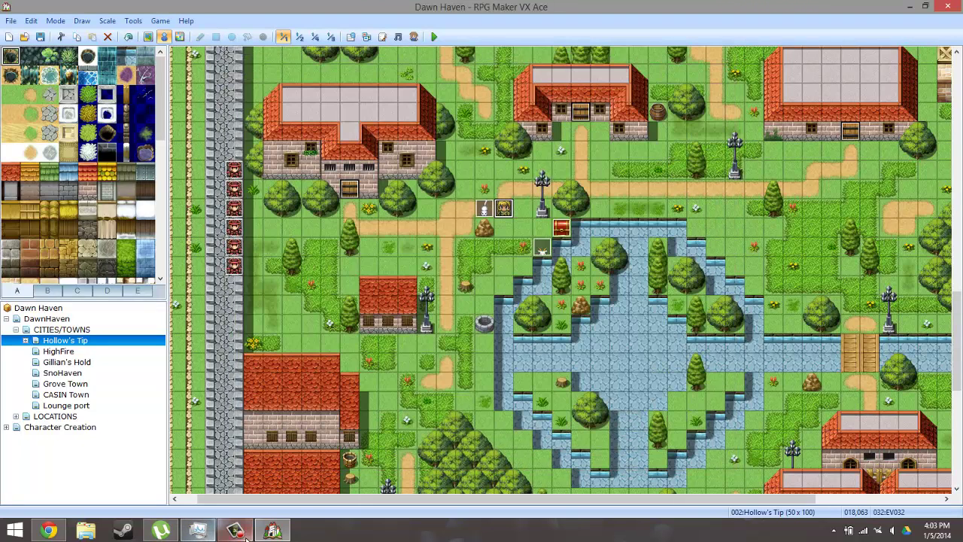
left_click(237, 530)
left_click(903, 473)
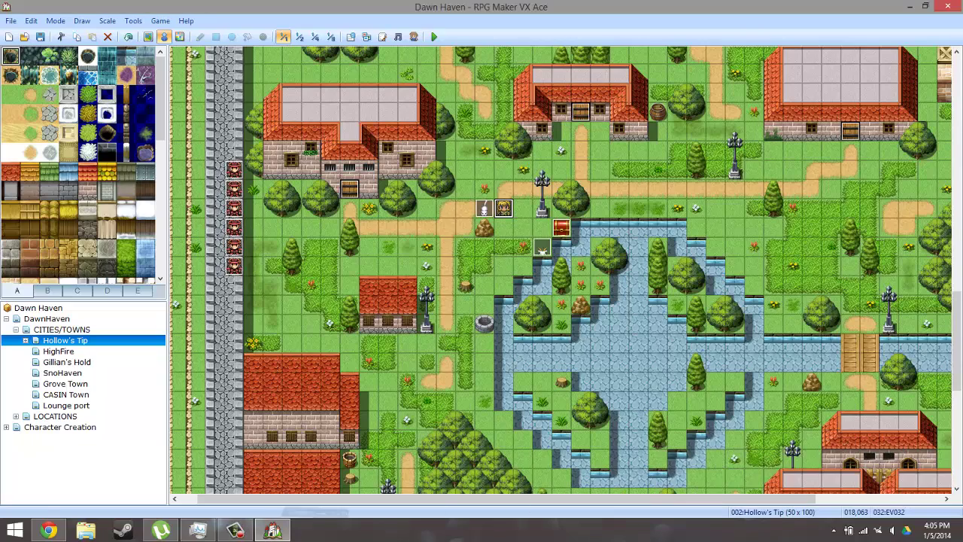
Copy the self-switch example call $game_timer.set_timer(2, [5, 3, 'A']) from the Extend Timer script
left_click(382, 38)
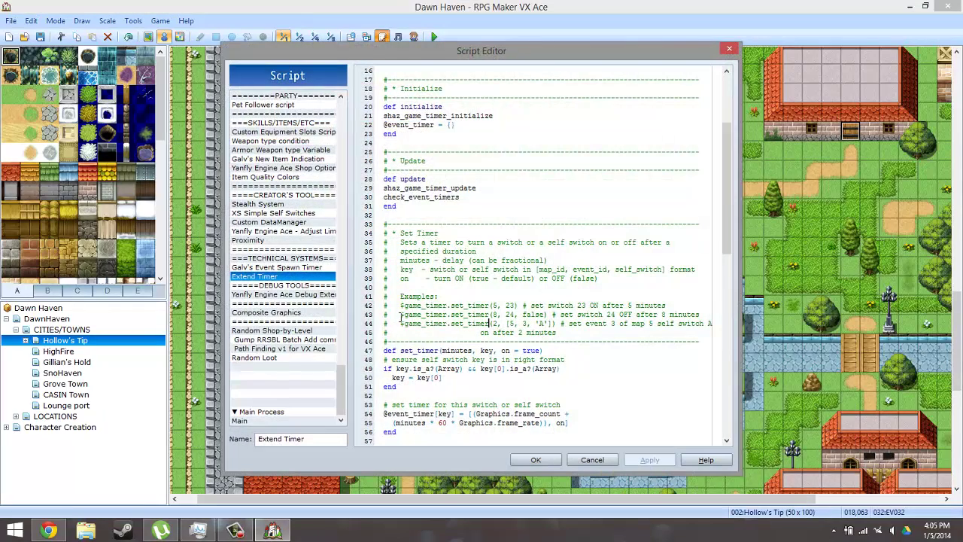
left_click_drag(401, 323, 555, 323)
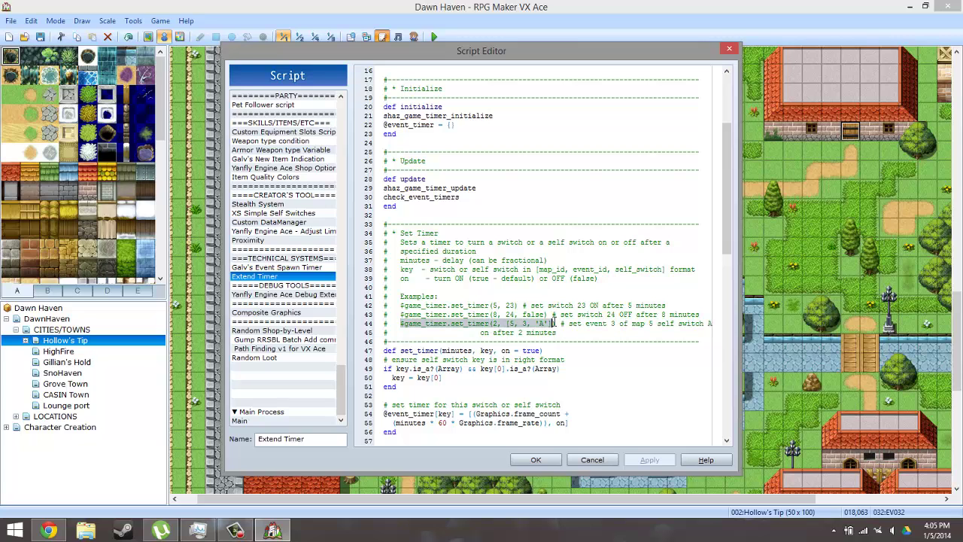
right_click(550, 325)
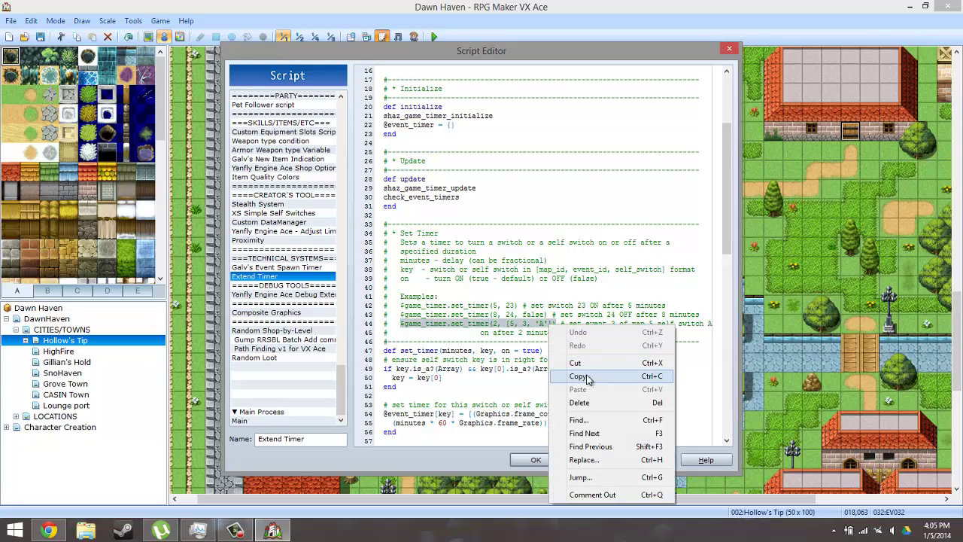
left_click(570, 377)
left_click(535, 458)
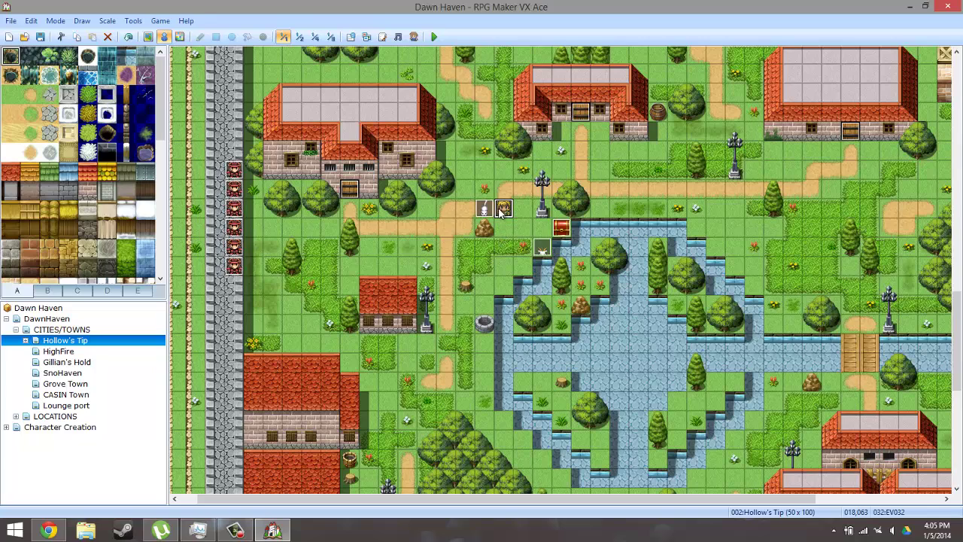
Paste the copied timer call into the empty Script command in the Pickpocket branch of the blond villager's second page
double_click(502, 210)
left_click(484, 165)
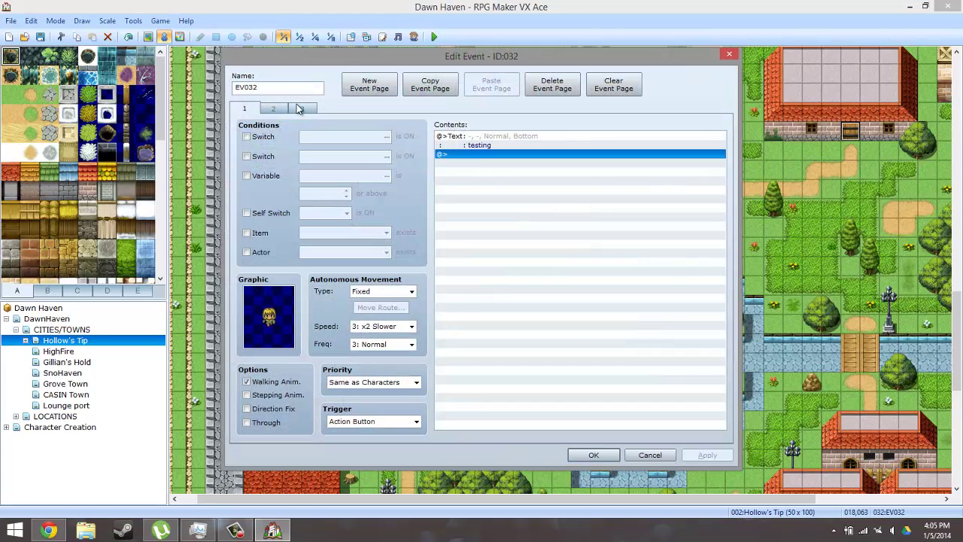
left_click(273, 109)
left_click(493, 235)
left_click(532, 217)
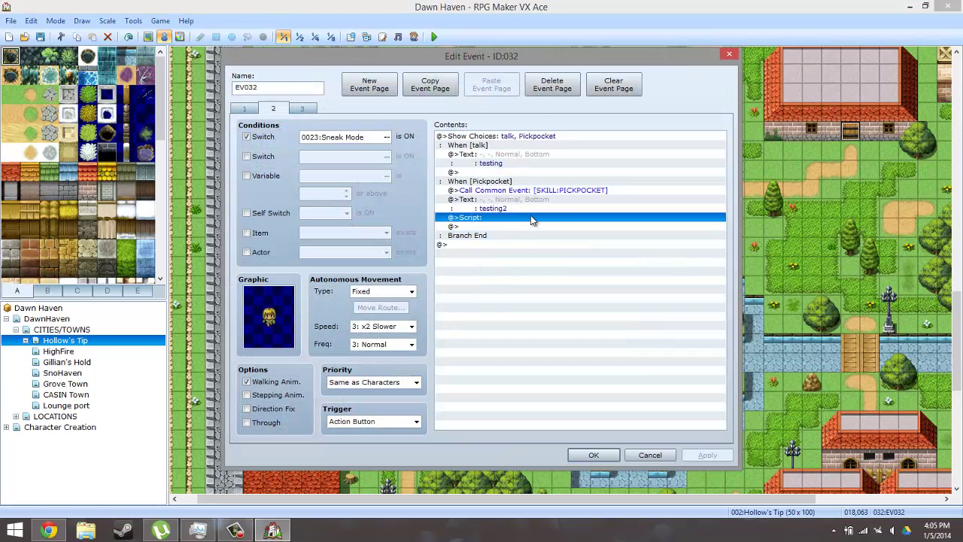
double_click(531, 218)
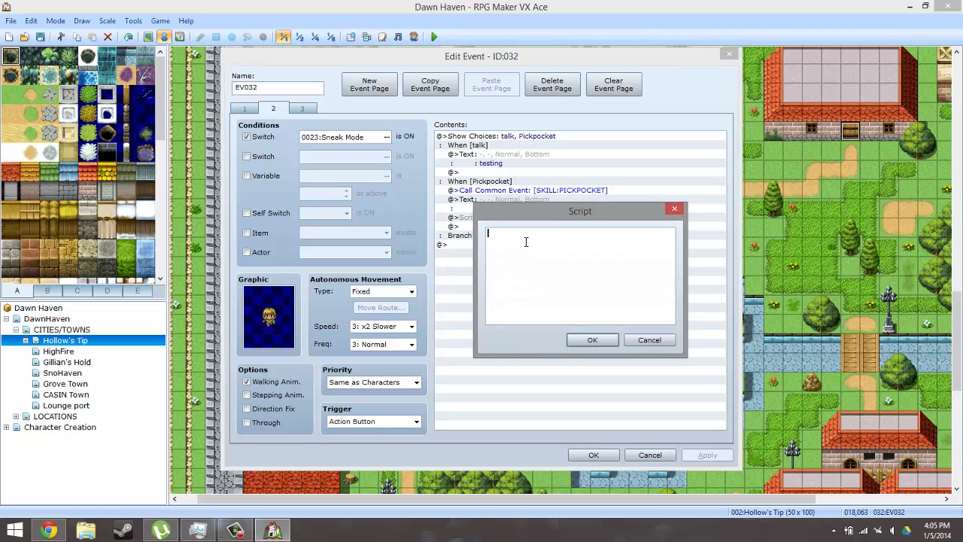
key("ctrl+v")
Change the pasted call to $game_timer.set_timer(1, [2, 32, 'C']) and save the event
double_click(583, 234)
type("1")
double_click(599, 234)
type(", 32, 'c")
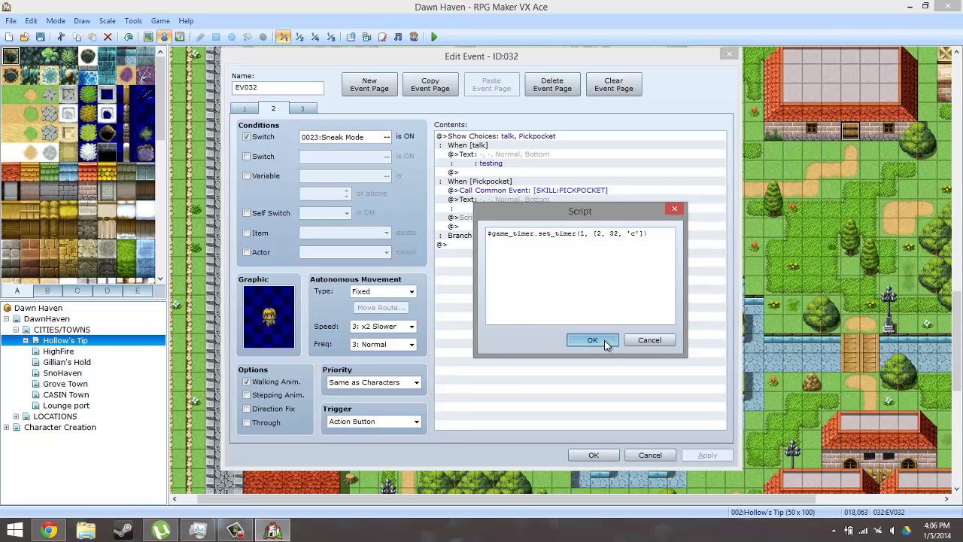
double_click(636, 234)
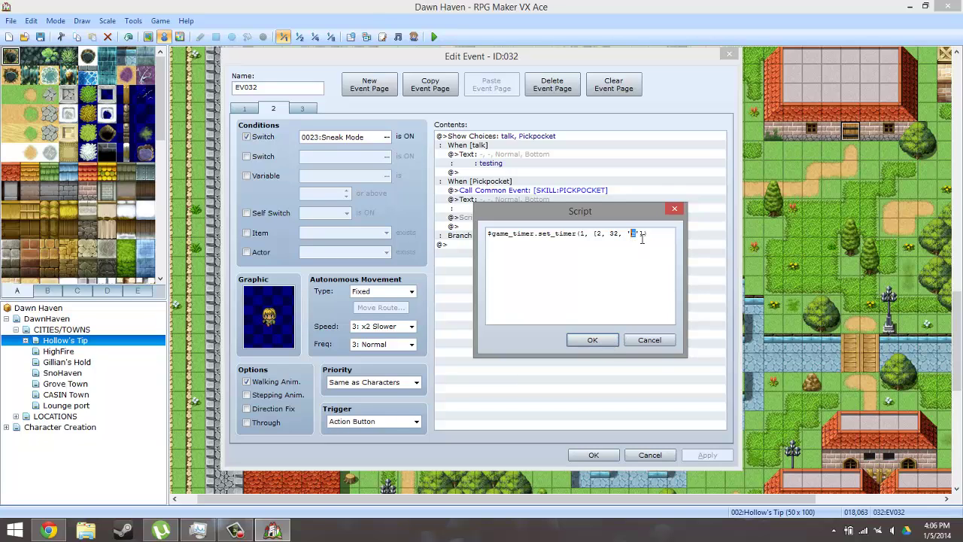
type("C")
left_click(592, 339)
left_click(596, 454)
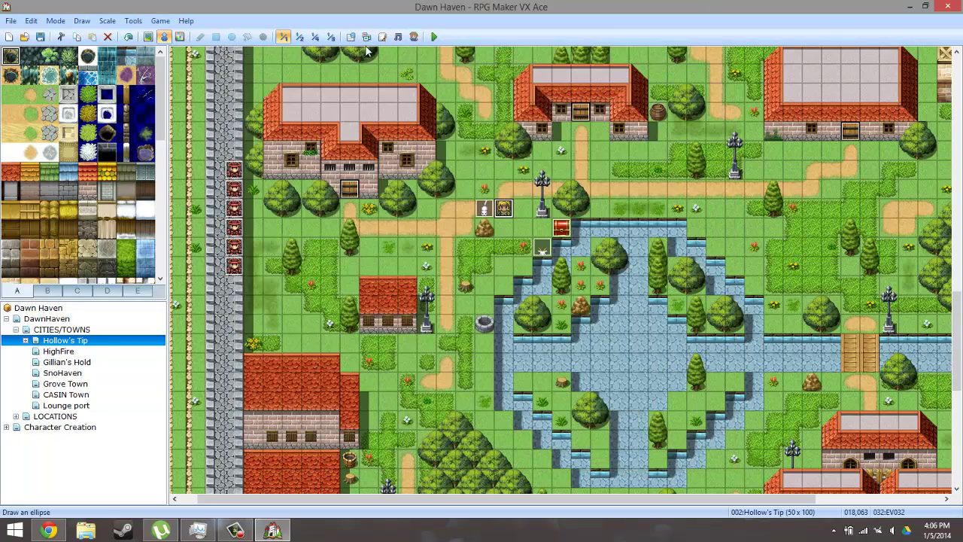
Check the Extend Timer script's comments for the argument that turns a switch off
left_click(382, 36)
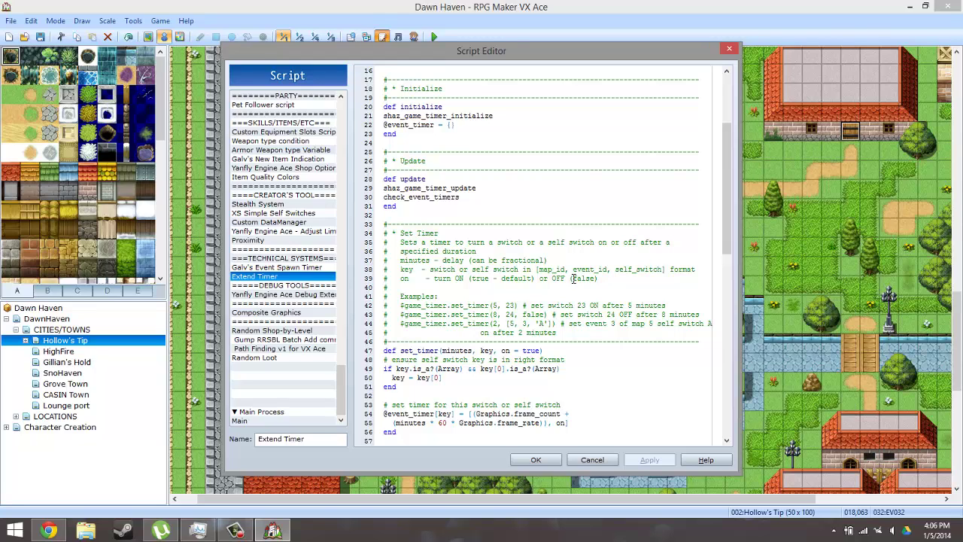
left_click_drag(573, 279, 596, 279)
left_click(541, 459)
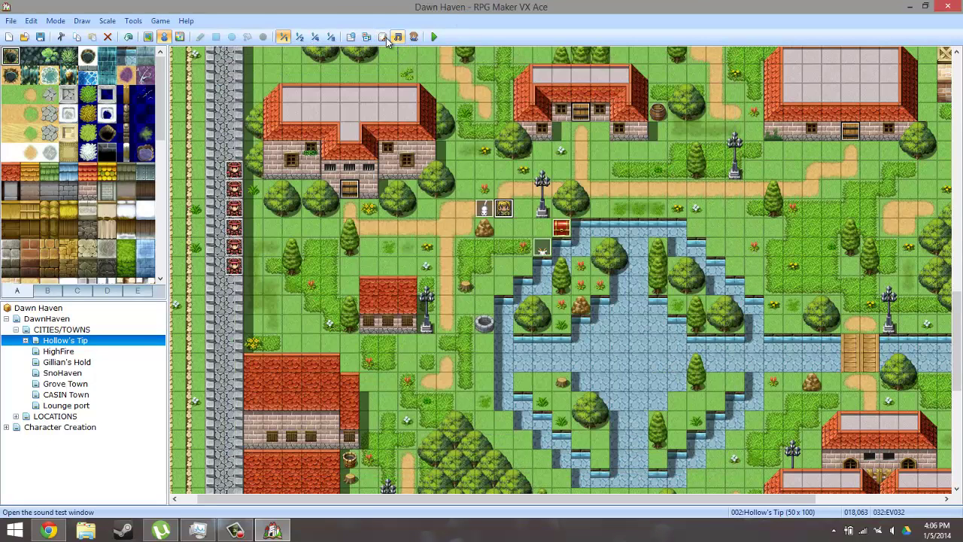
left_click(848, 531)
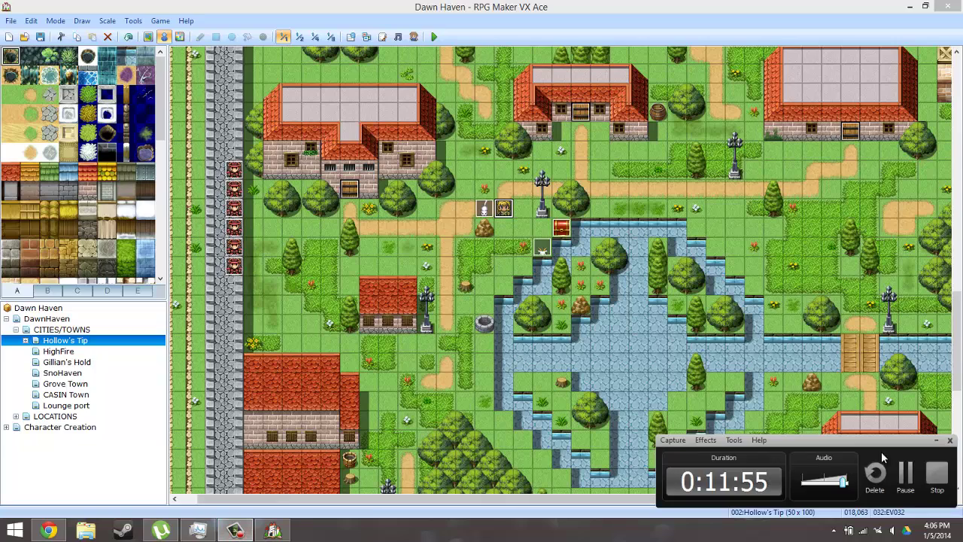
Add false as the last argument of the timer call in the Pickpocket branch on the blond villager's second page
double_click(504, 209)
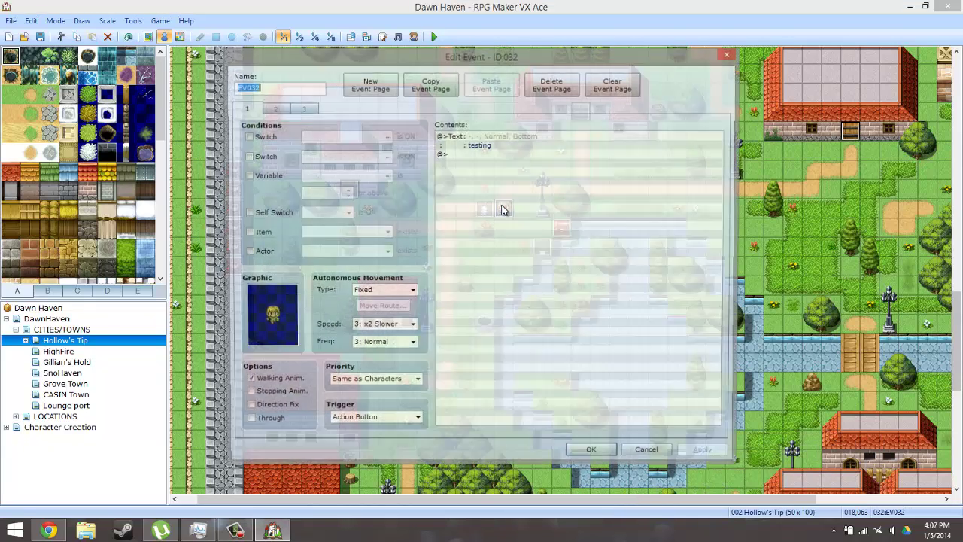
left_click(274, 109)
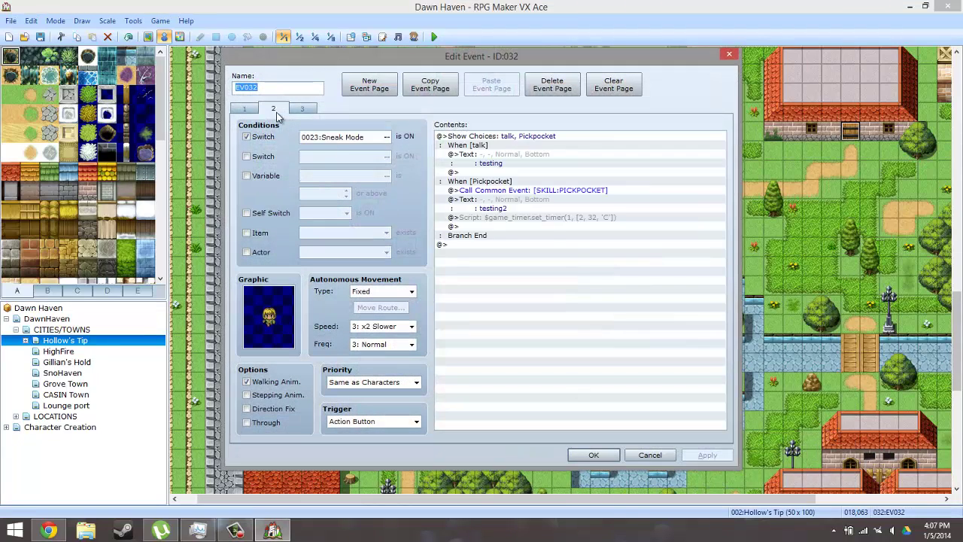
left_click(552, 217)
double_click(555, 219)
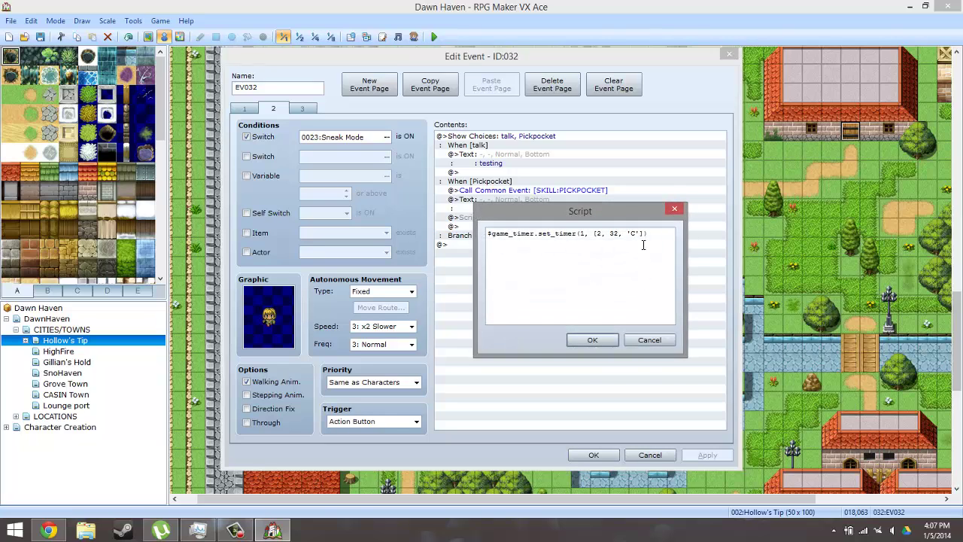
type(", ")
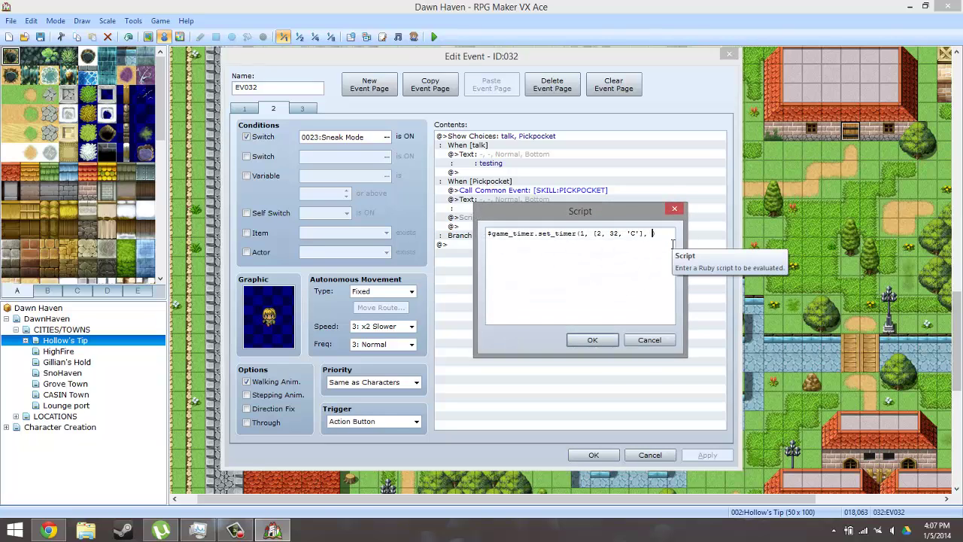
type("false")
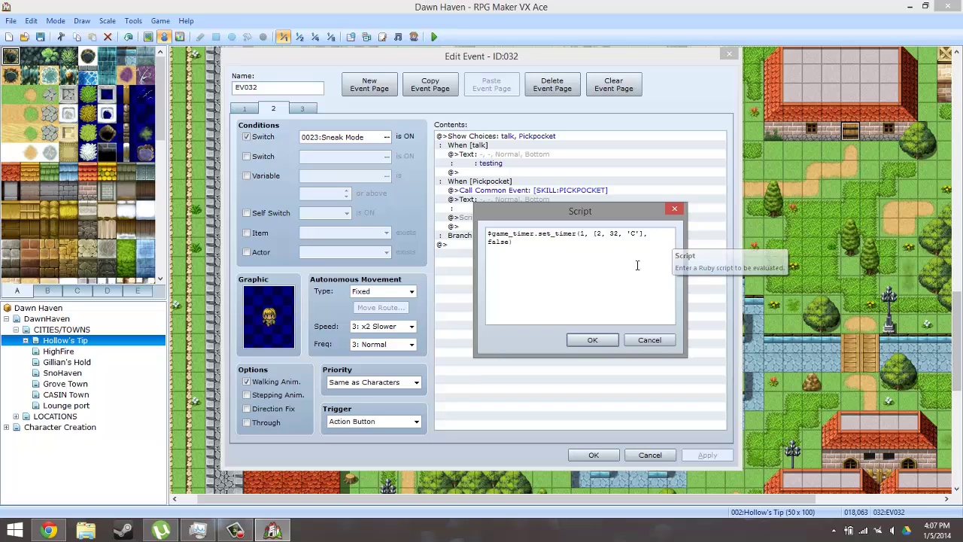
left_click(605, 343)
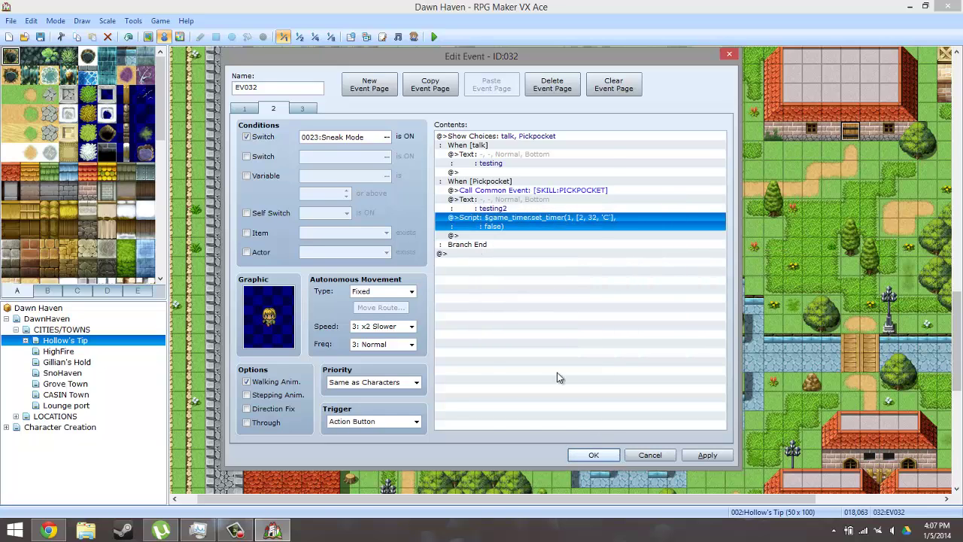
Add a Conditional Branch for switch 0023:Sneak Mode being ON, with an Else branch, after the text on the blond villager's third page
left_click(302, 108)
right_click(525, 164)
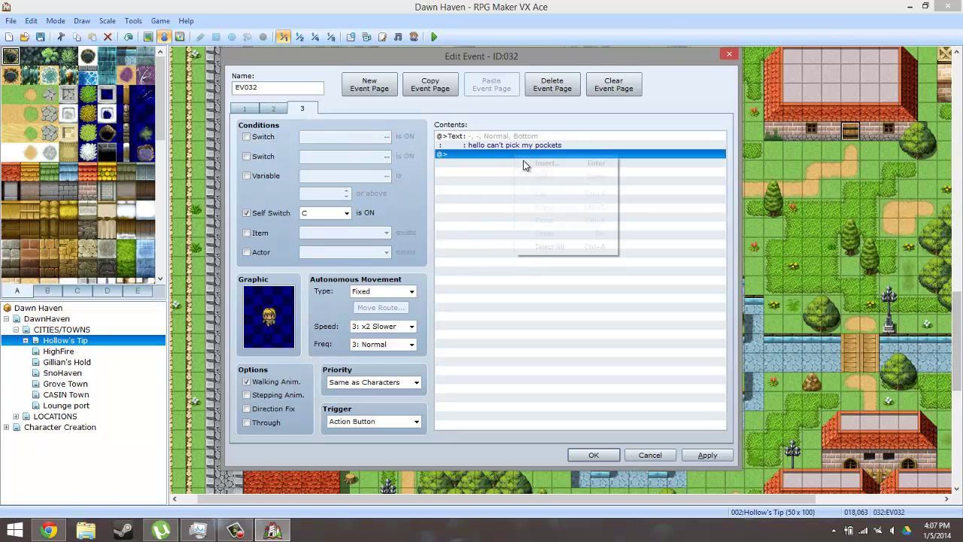
left_click(534, 164)
left_click(477, 123)
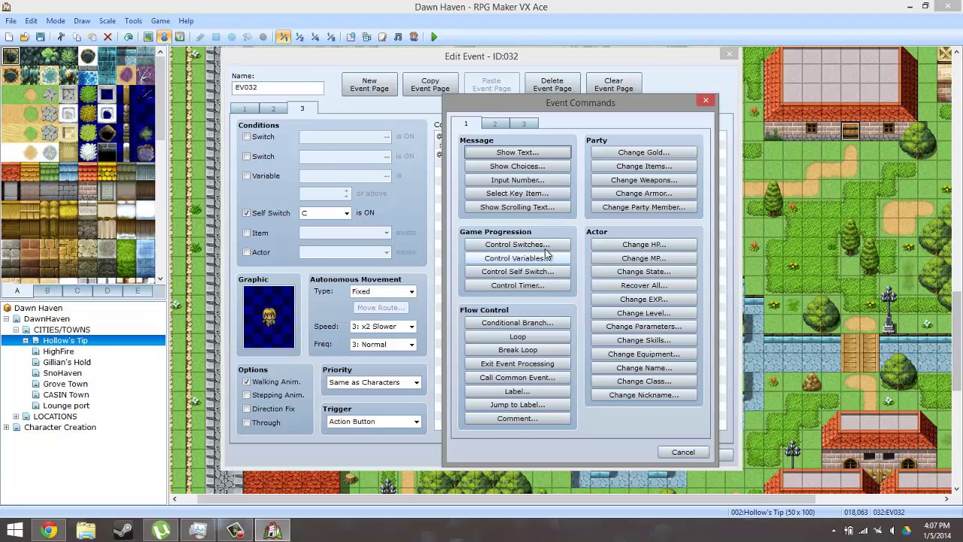
left_click(517, 322)
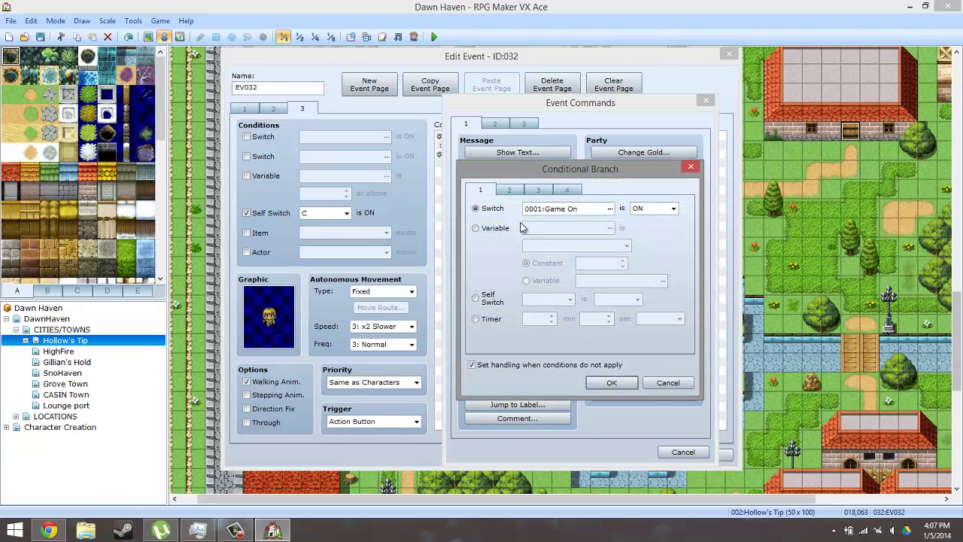
left_click(610, 208)
left_click(534, 209)
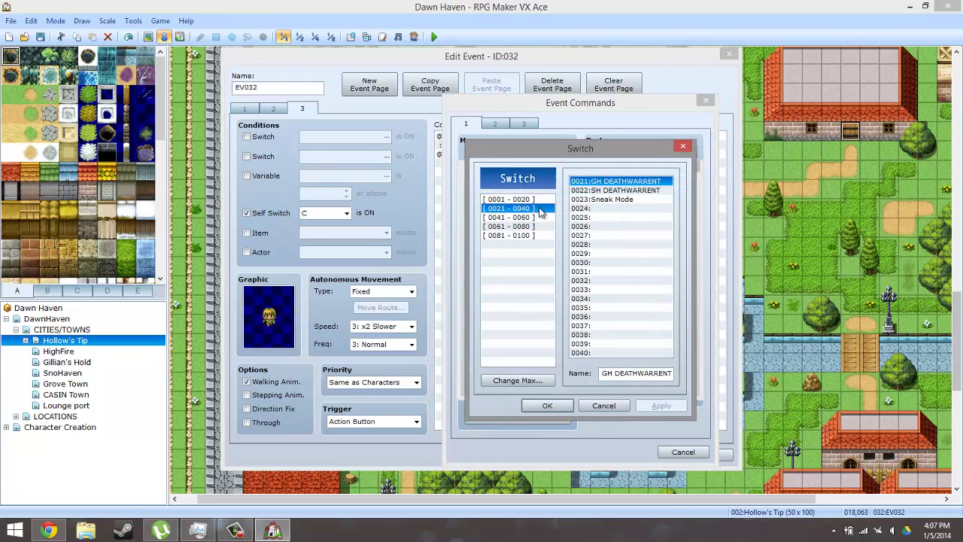
double_click(621, 199)
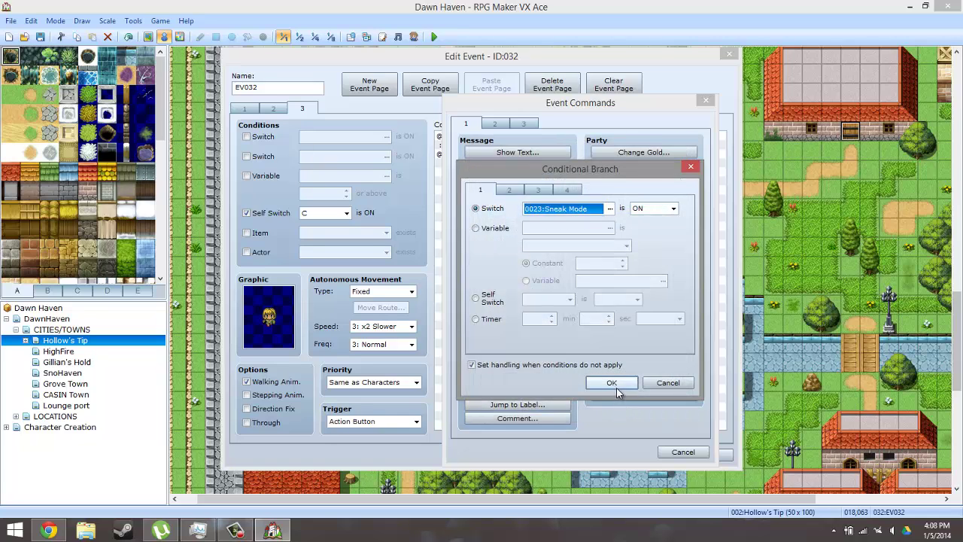
left_click(611, 383)
left_click(531, 235)
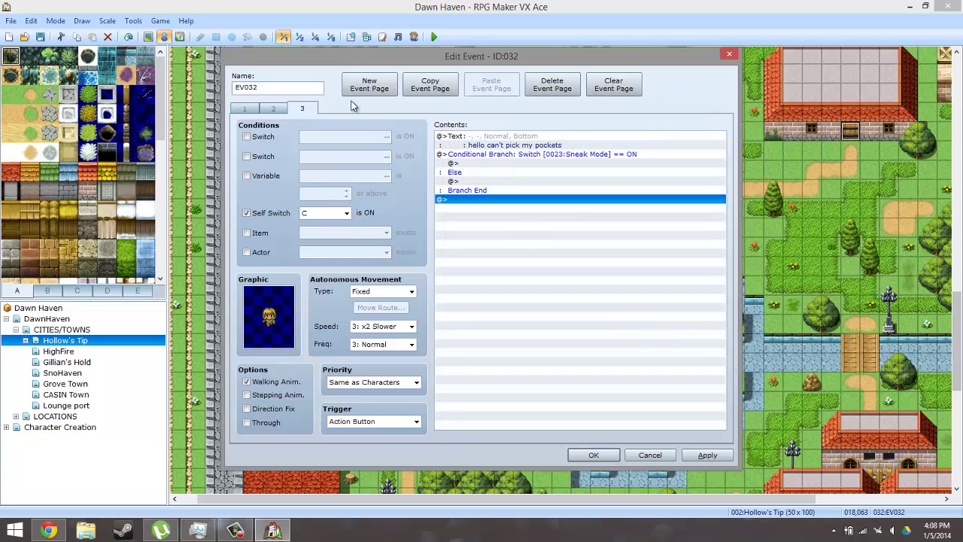
Copy the talk/Pickpocket choices block from the second page into the third page's Sneak Mode ON branch
left_click(274, 109)
left_click(485, 146)
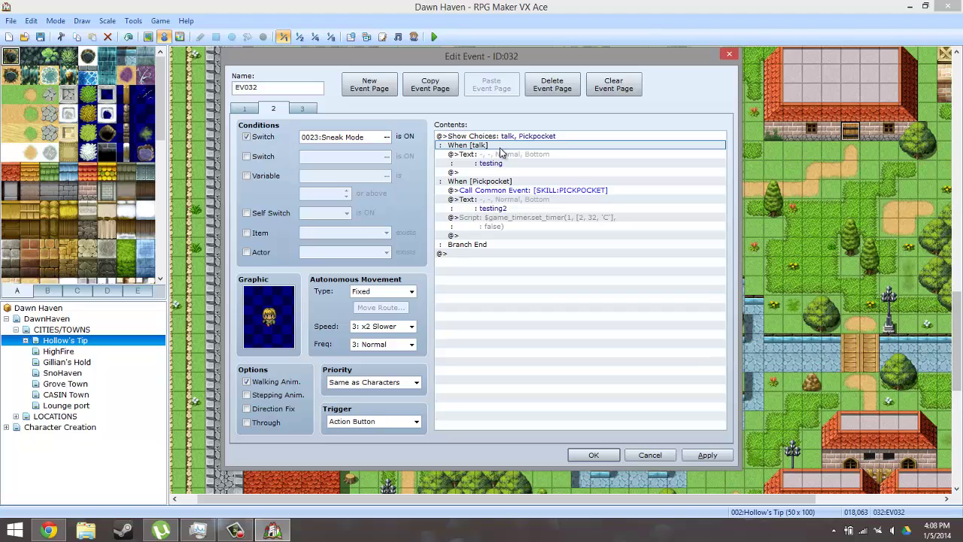
left_click(504, 163)
left_click(502, 140)
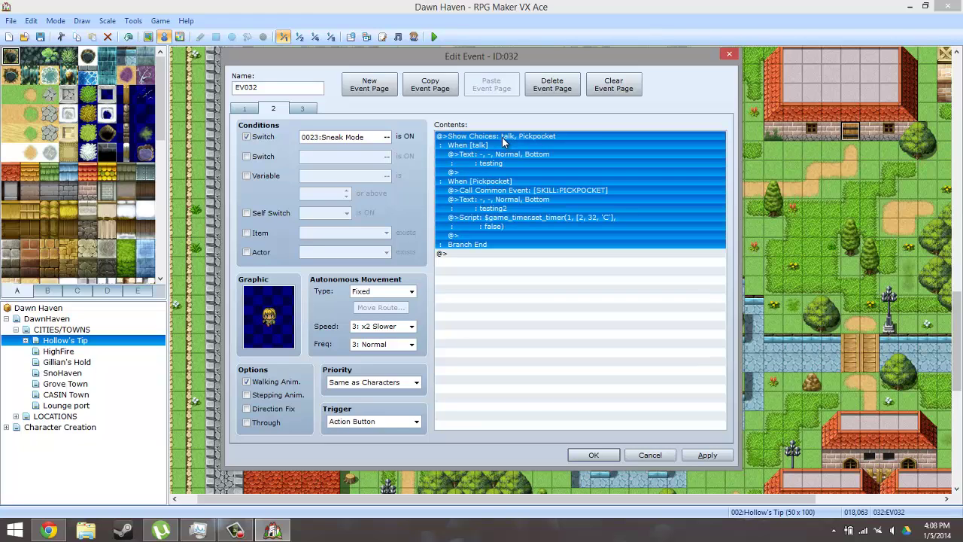
left_click(305, 108)
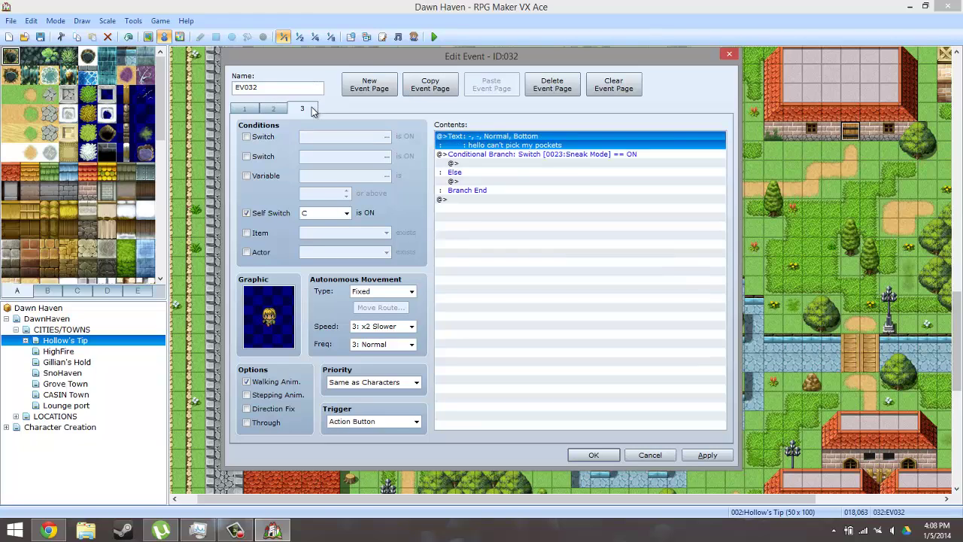
left_click(561, 163)
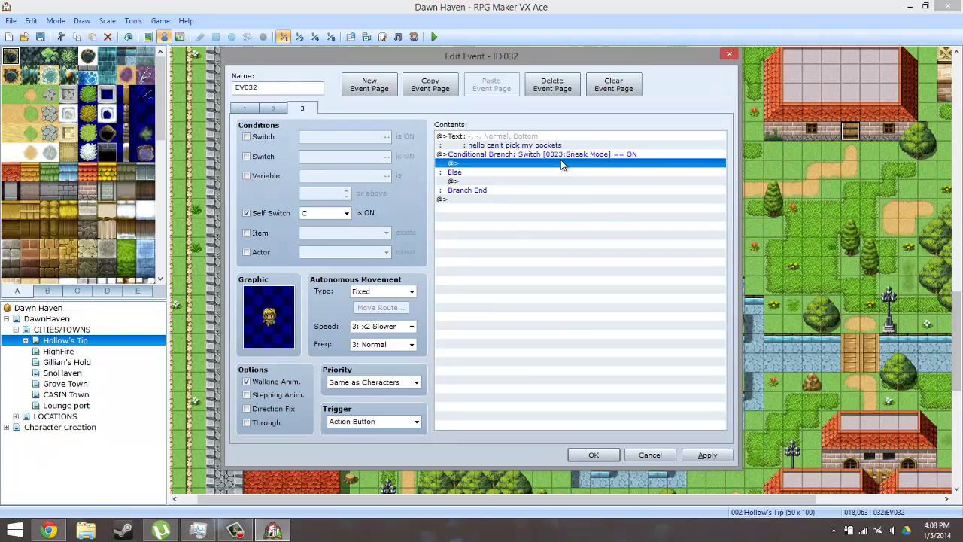
key("ctrl+v")
left_click(561, 163)
left_click(562, 172)
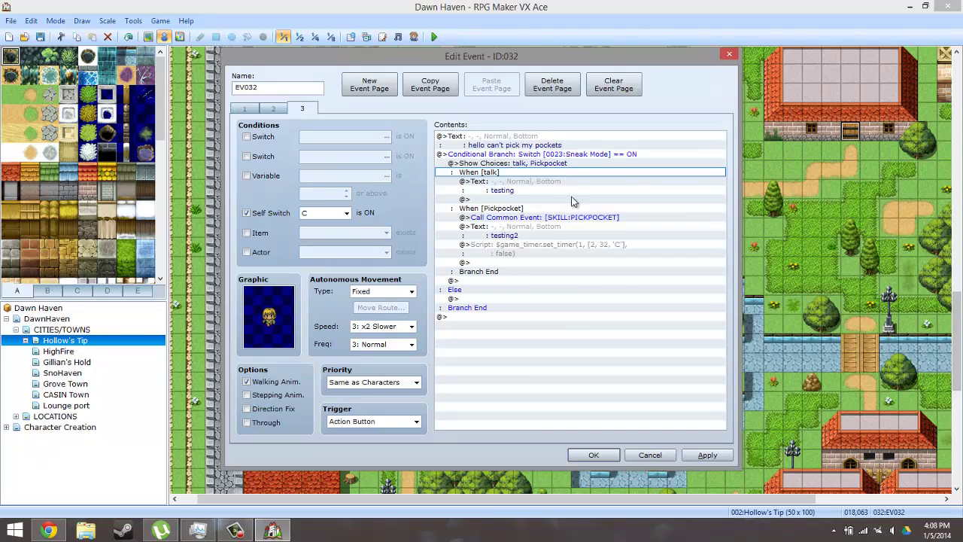
Delete the common event call, the testing2 text and the timer script from the third page's Pickpocket branch
left_click(548, 183)
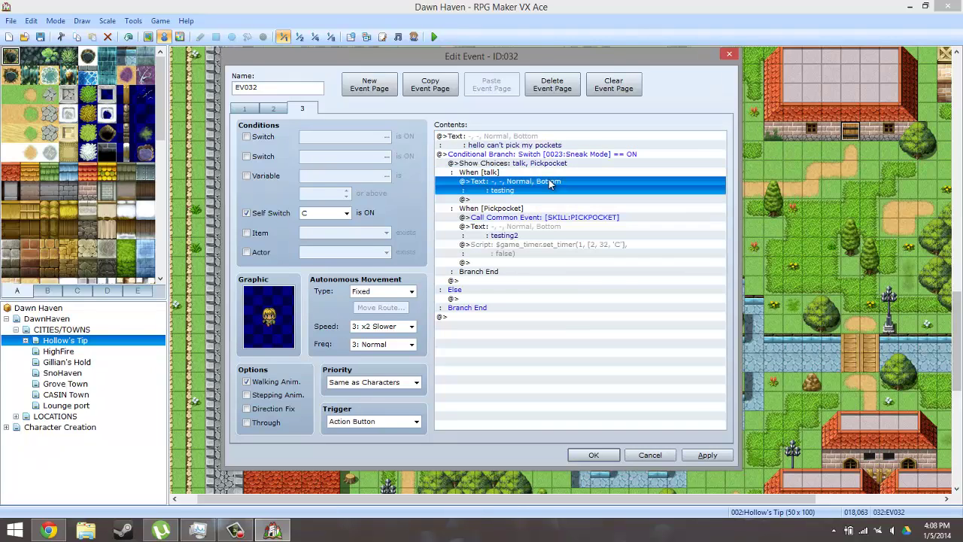
left_click(529, 220)
key("Delete")
key("Delete")
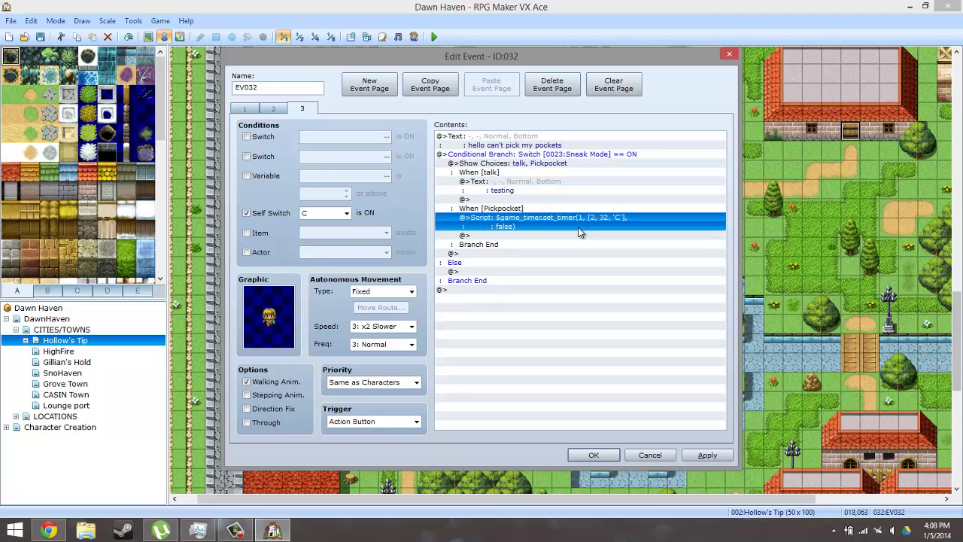
key("Delete")
Copy the talk branch's text into the third page's Pickpocket branch and change the copy to "Pockets are empty"
left_click(543, 186)
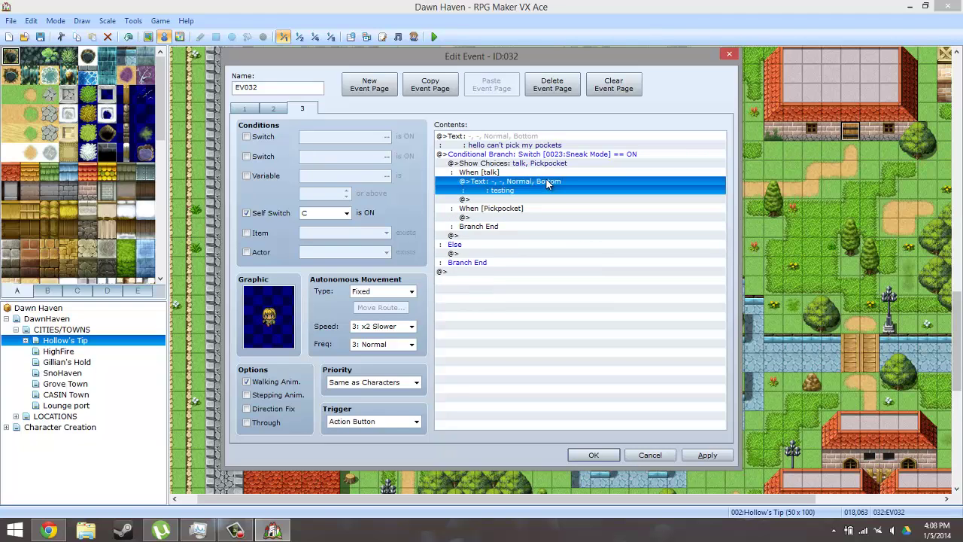
left_click(505, 217)
key("ctrl+v")
double_click(504, 218)
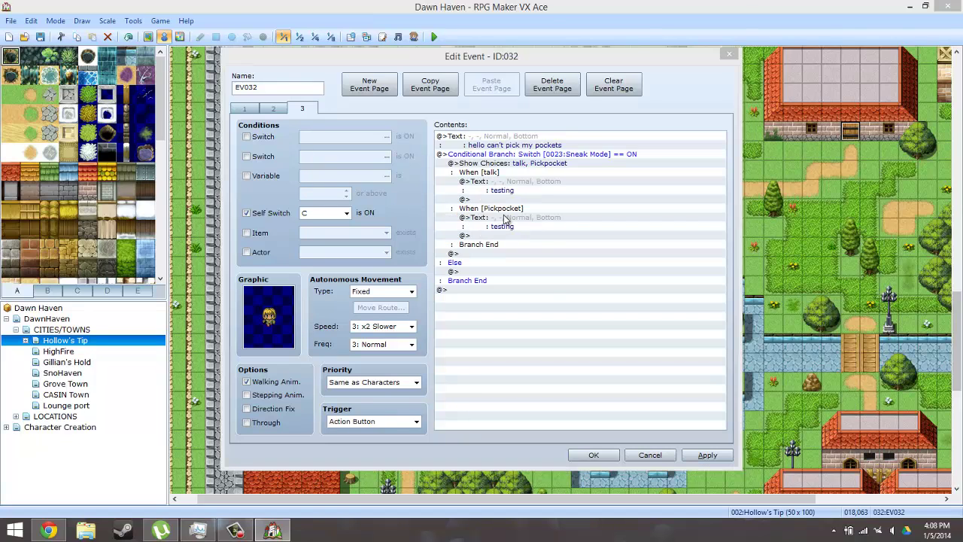
key("ctrl+a")
type("P")
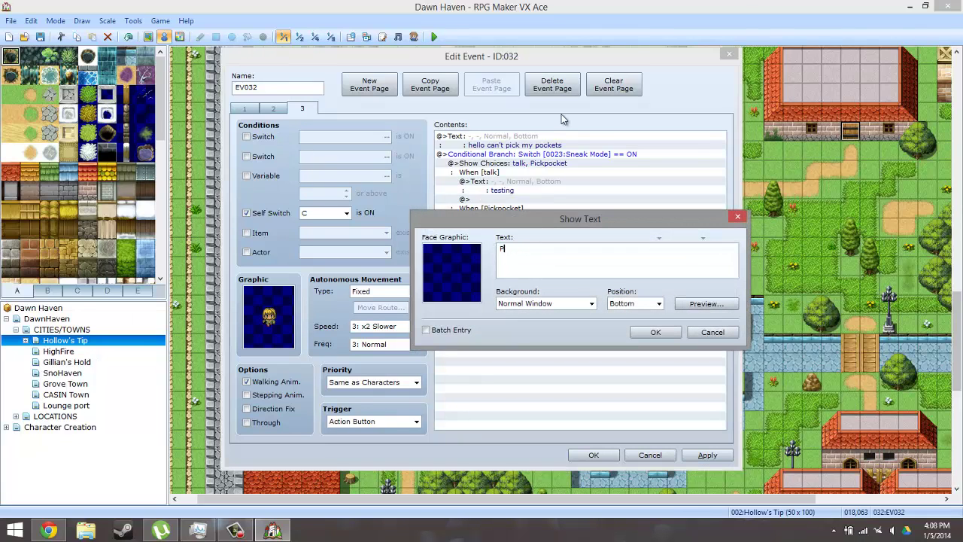
type("ockets are empty")
left_click(651, 333)
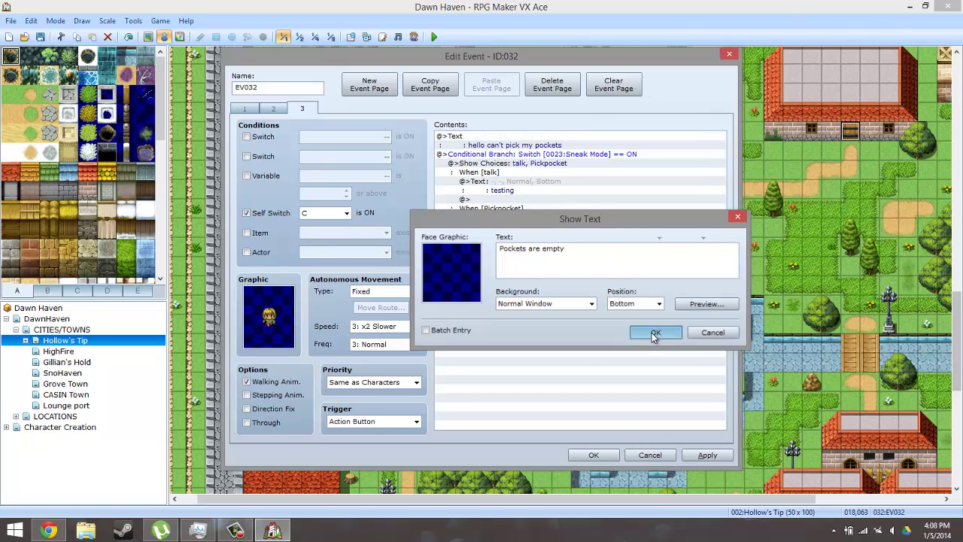
Change the message in the third page's talk branch to "hello"
left_click(553, 185)
double_click(553, 186)
left_click_drag(561, 244, 437, 224)
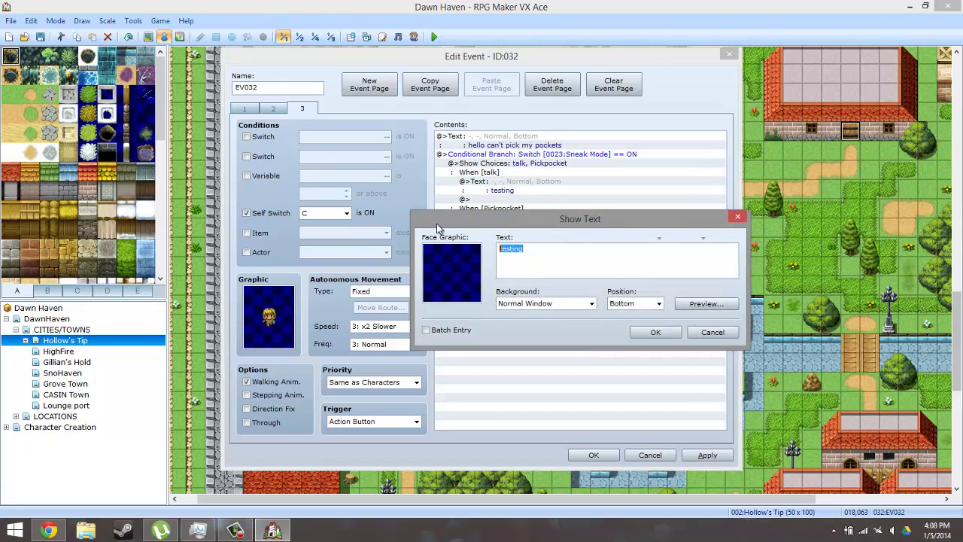
type("hello")
left_click(651, 334)
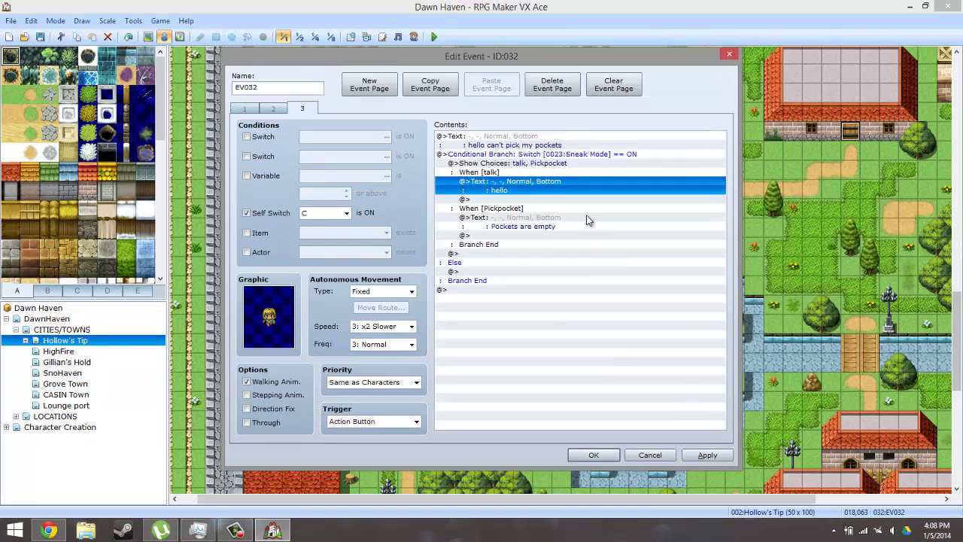
Paste the copied "hello" text into the Else branch of the third page and save the event
left_click(466, 271)
key("ctrl+v")
left_click(594, 455)
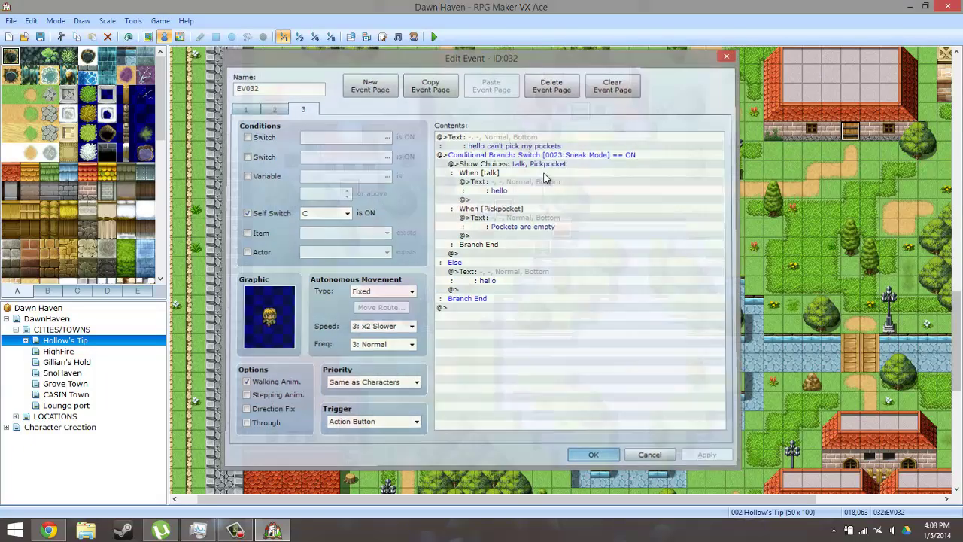
Save the project changes, start a playtest of Dawn Haven and load the game from Save 1
left_click(431, 37)
left_click(441, 293)
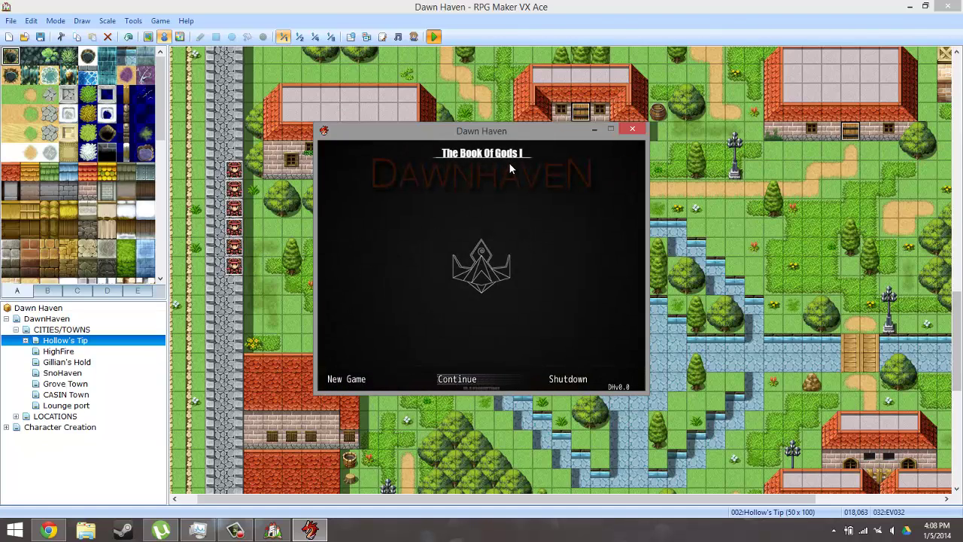
left_click(236, 531)
left_click(913, 471)
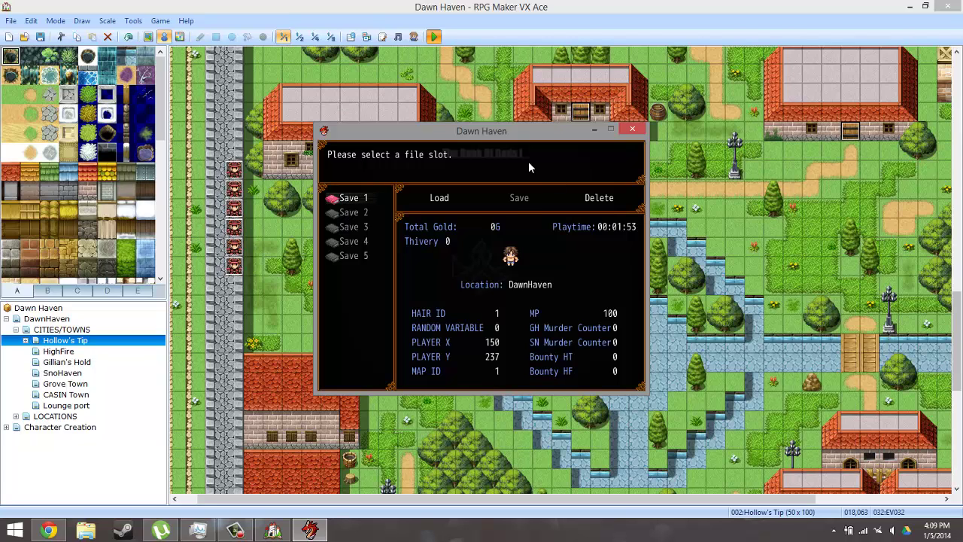
key("Return")
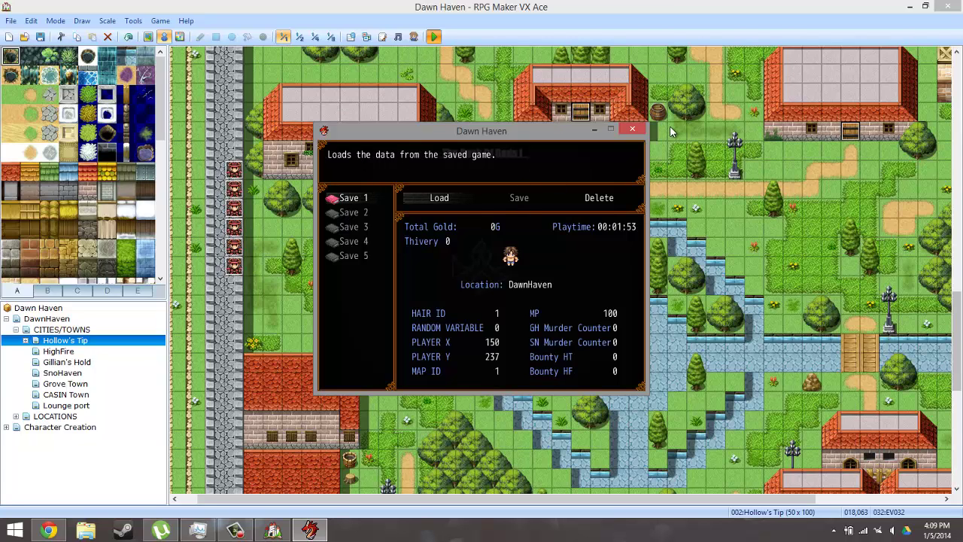
key("Return")
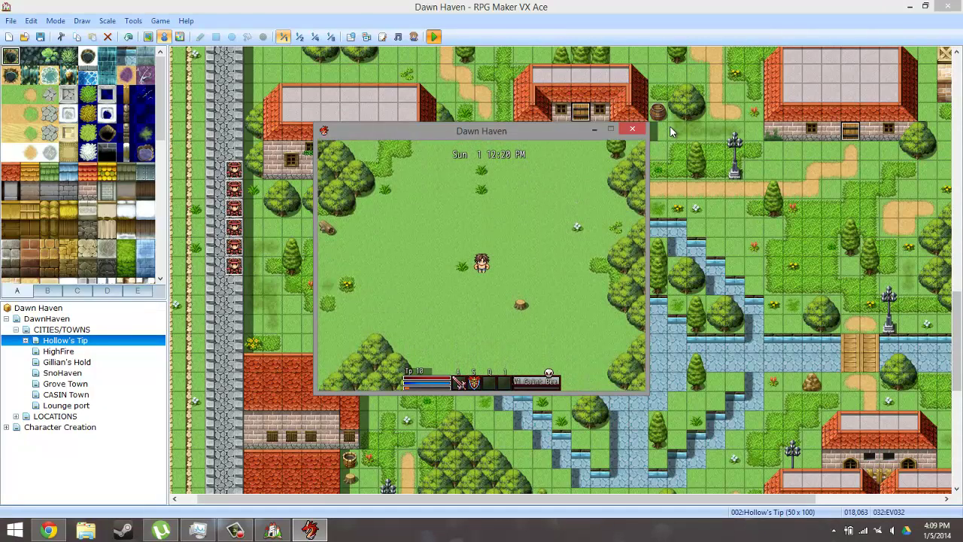
Teleport the player to Hollow's Tip (MAP:002) using the in-game debug menu
key("F9")
key("Down")
key("Down")
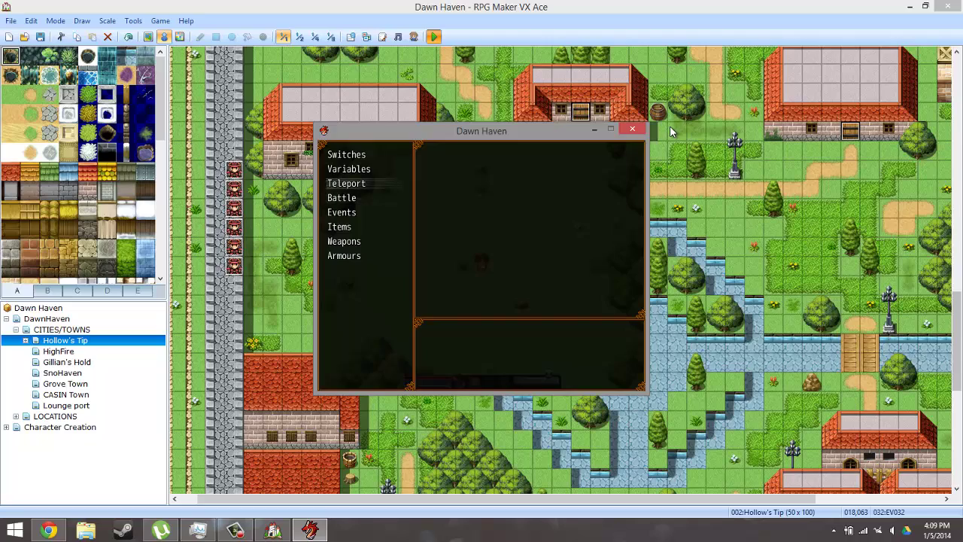
key("Return")
key("Down")
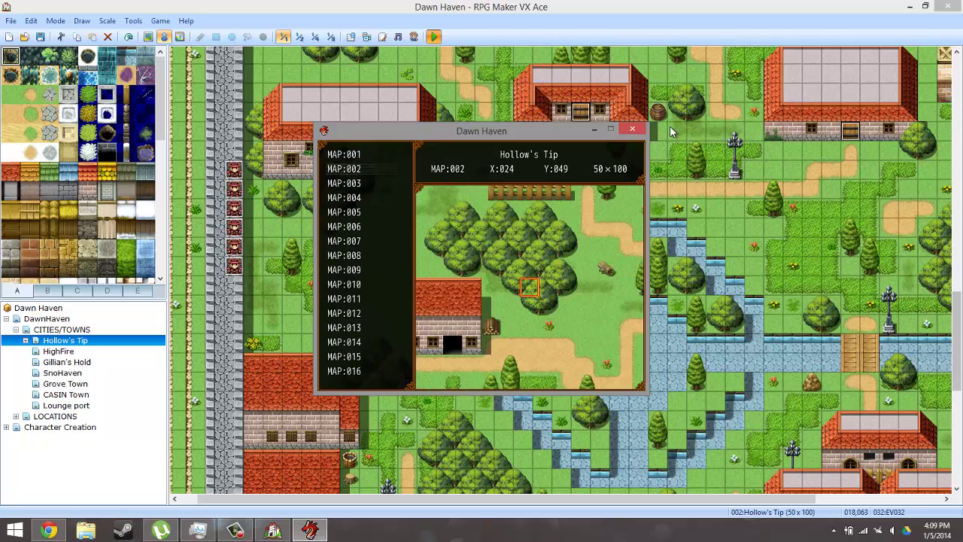
key("Down")
key("Return")
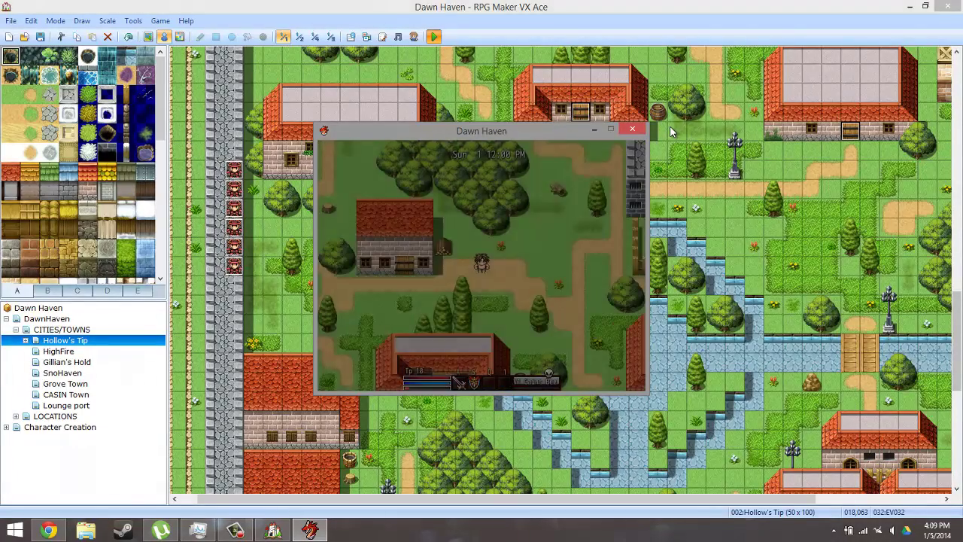
Walk the player down to the blond villager beside the lamp post and talk to her
key("Down")
key("Left")
key("Down")
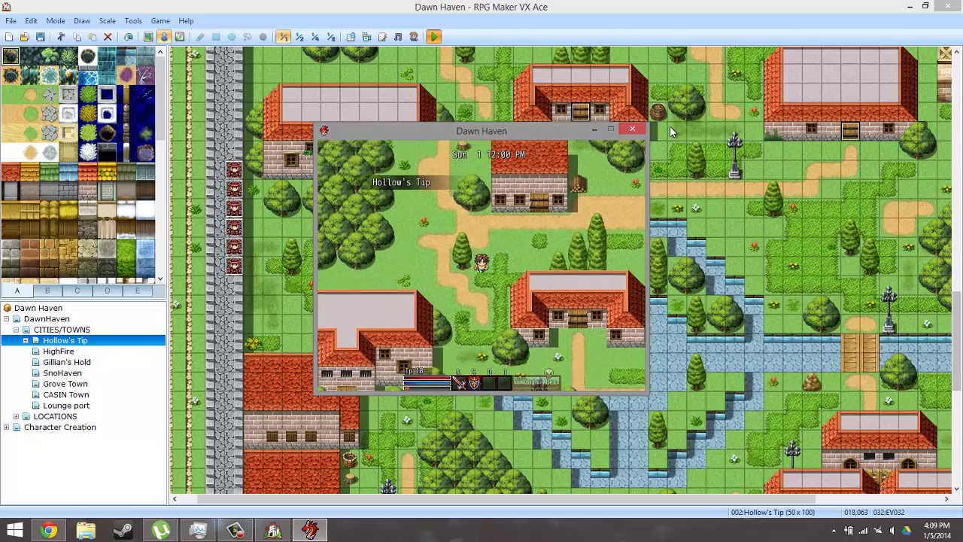
key("Left")
key("Down")
key("Down")
key("Escape")
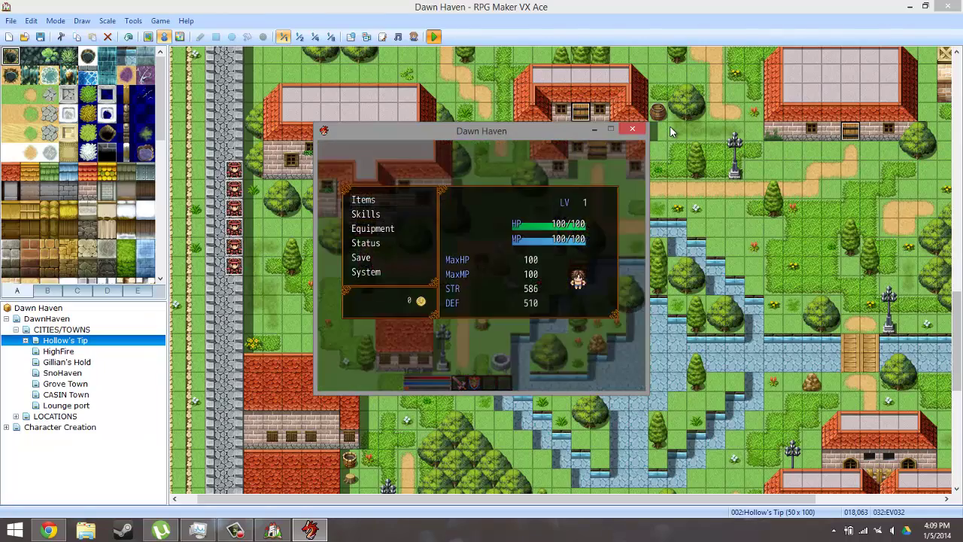
key("Escape")
key("Right")
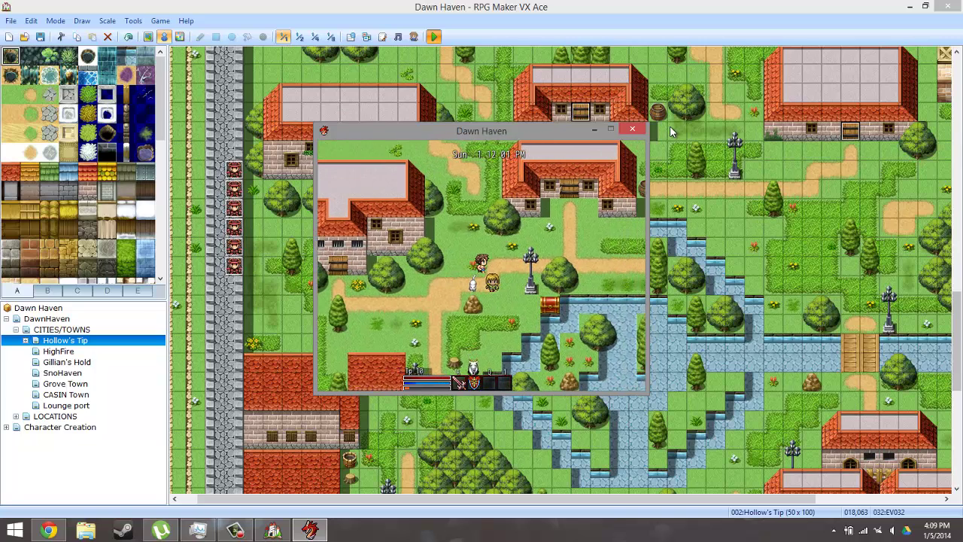
key("Down")
key("Return")
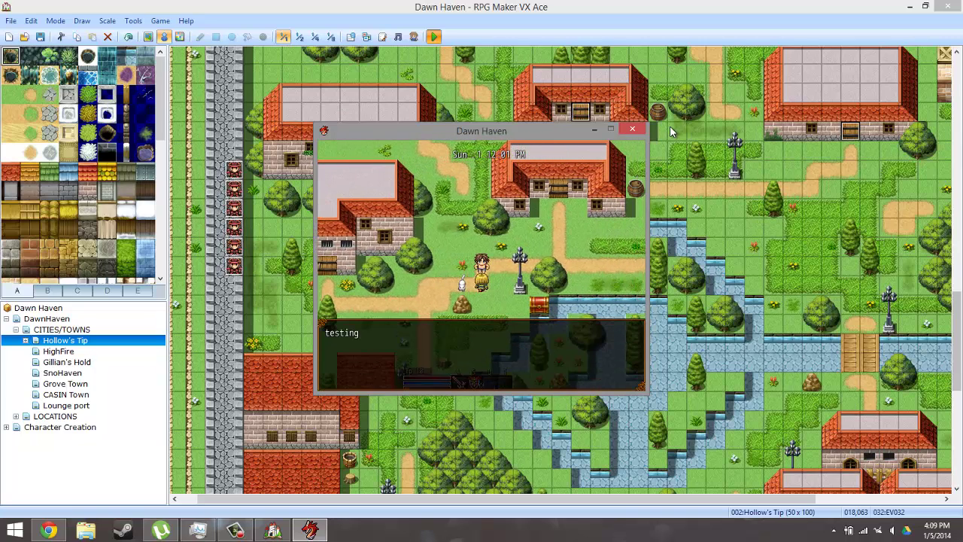
key("Return")
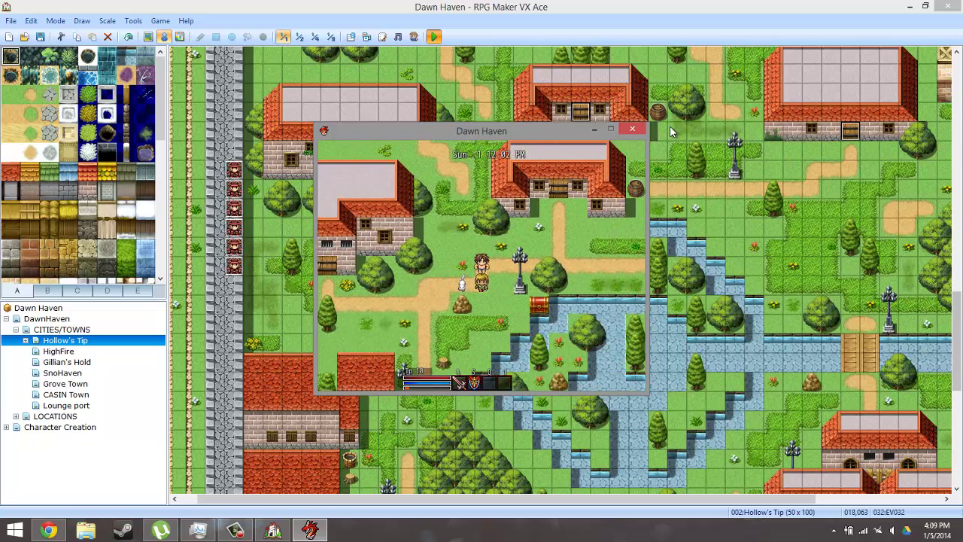
Choose Pickpocket on the blond villager and confirm picking her pockets with Yes
key("Down")
key("Return")
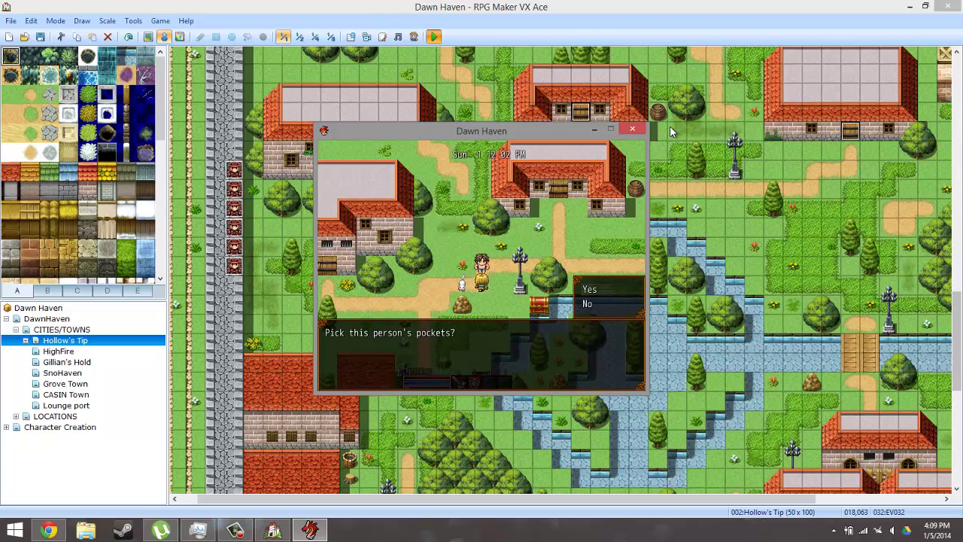
key("Return")
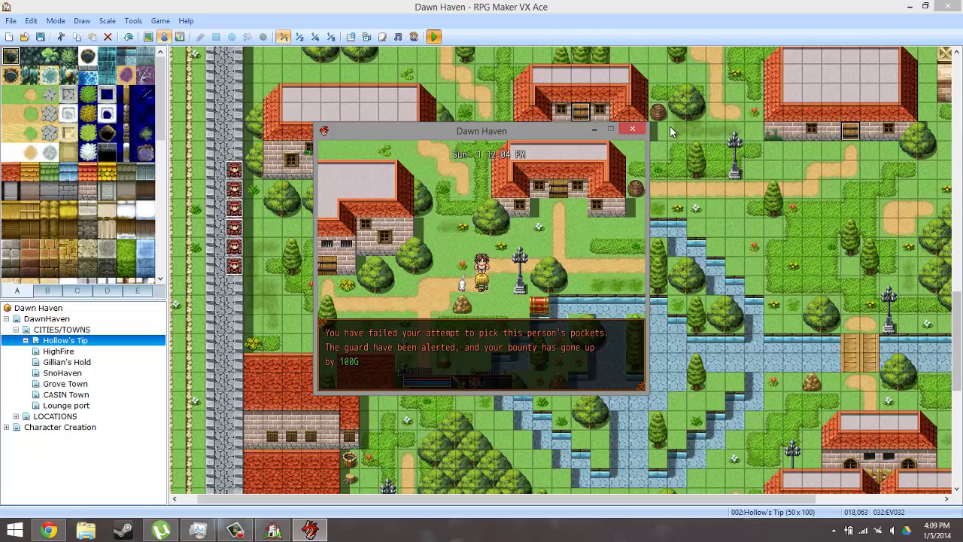
key("Return")
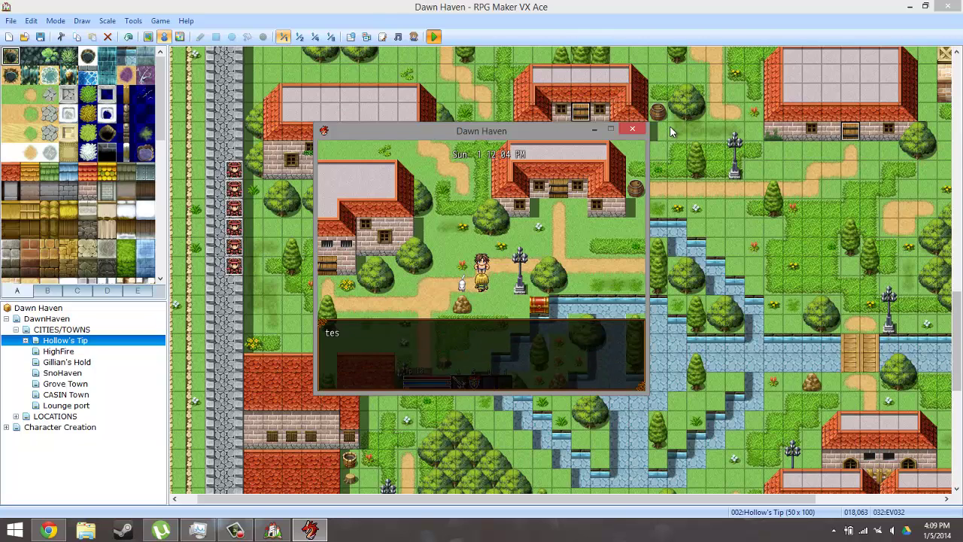
Close the villager's message, talk to her again, choose Pickpocket and confirm picking her pockets with Yes
key("Return")
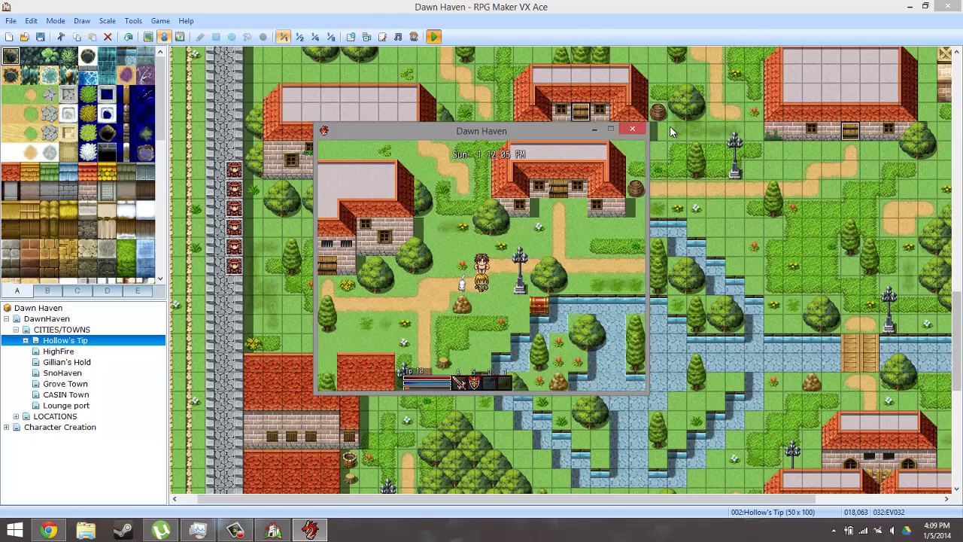
key("Return")
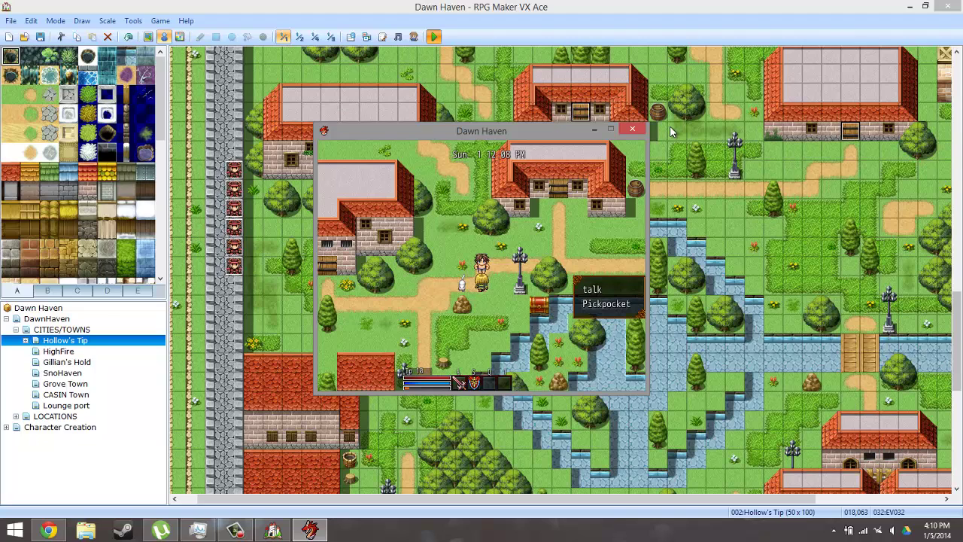
key("Return")
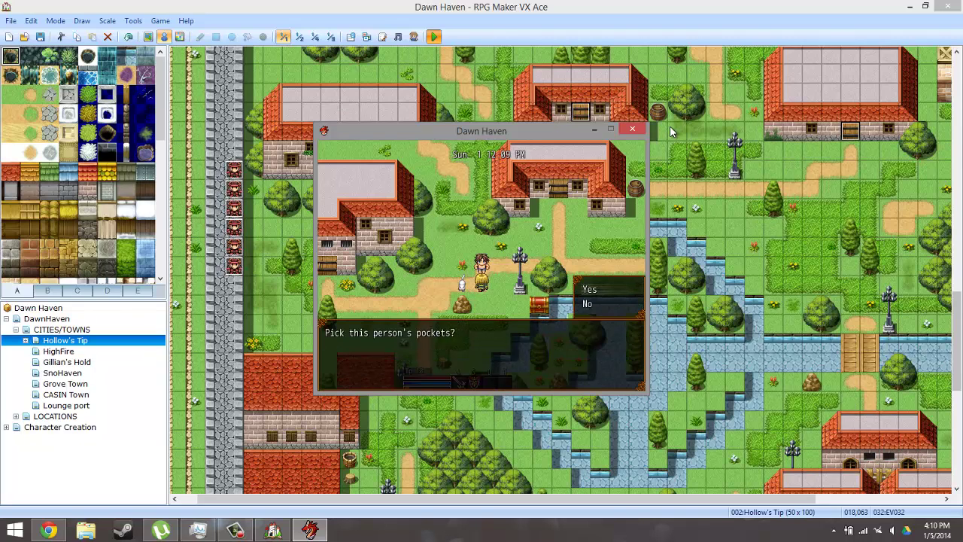
key("Return")
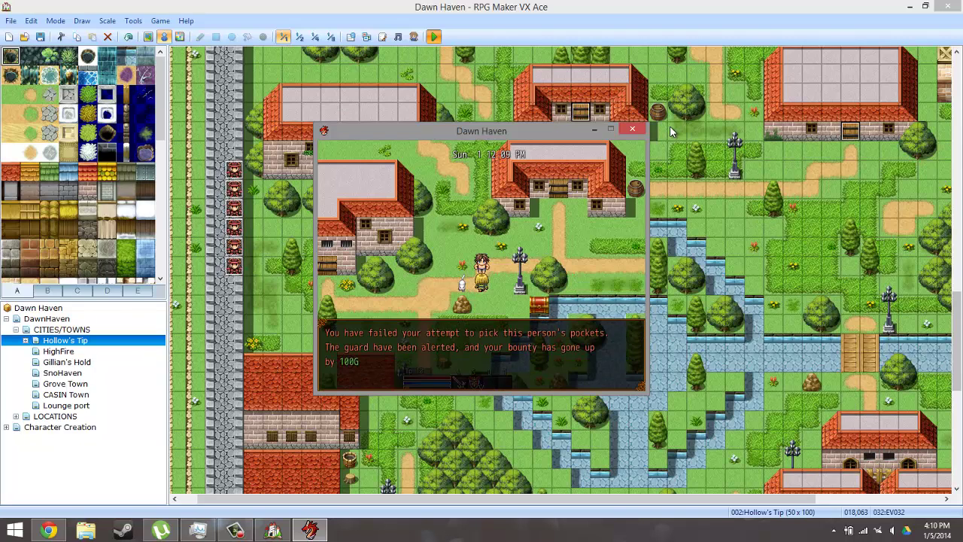
Dismiss the result, start another Pickpocket attempt on the blond villager with Yes, and close its message
key("Return")
key("Return")
key("Return")
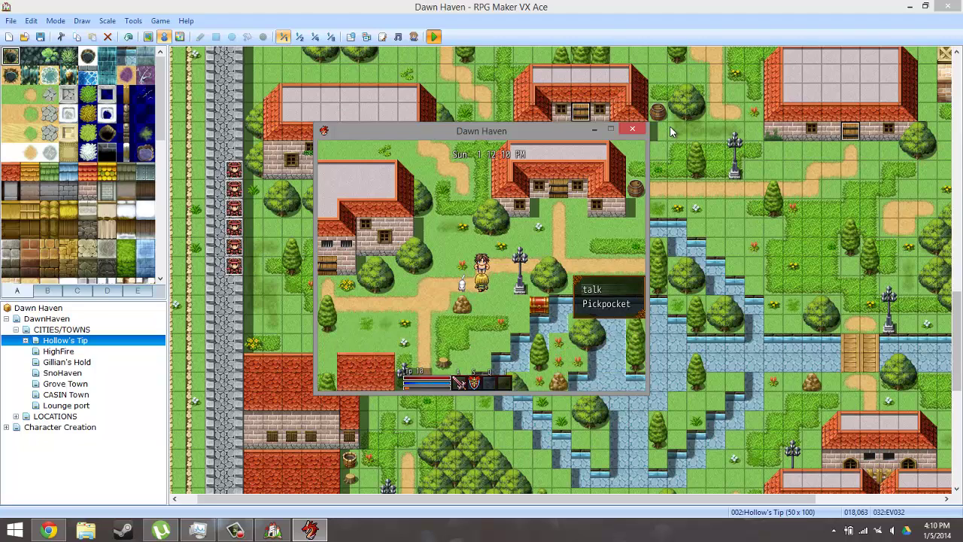
key("Down")
key("Return")
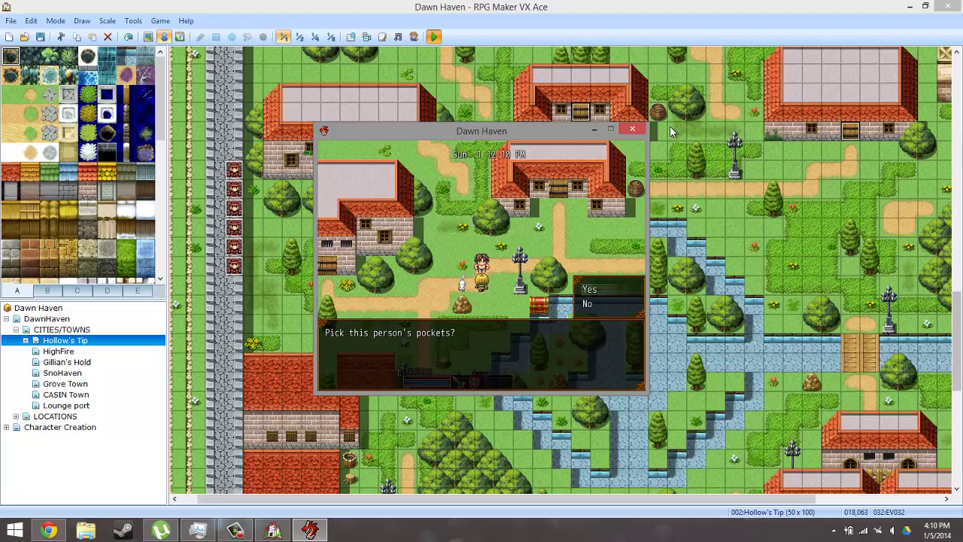
key("Return")
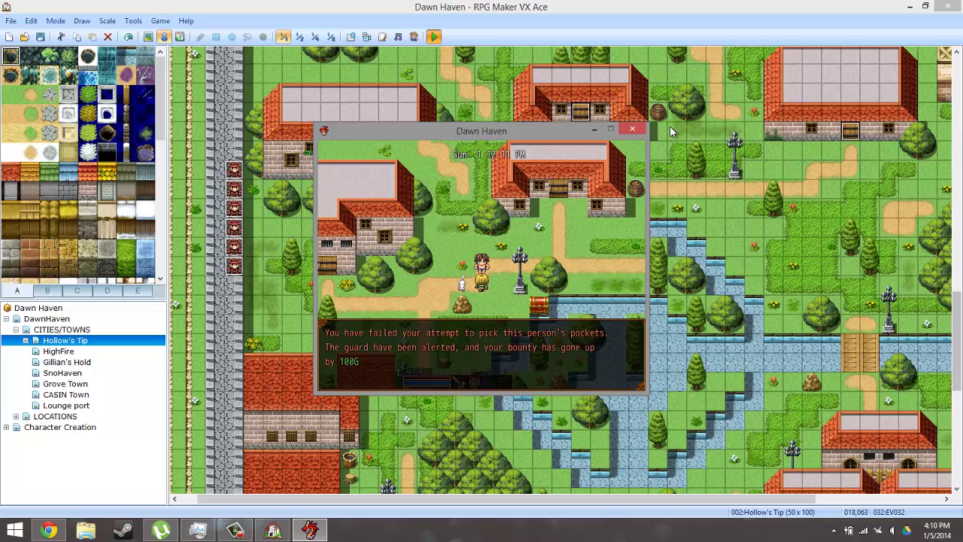
key("Return")
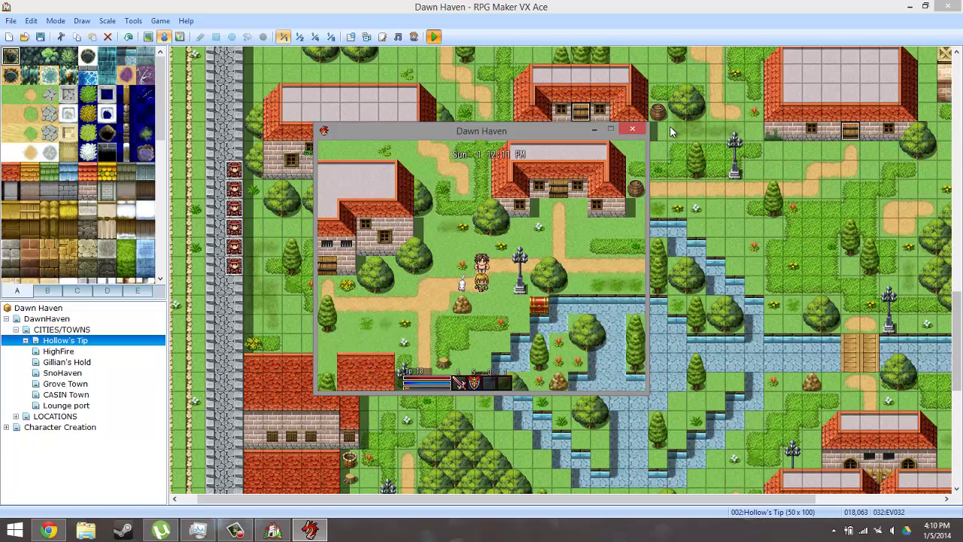
Set variable V0041:PickPocketing to 890 in the in-game debug menu and return to the map
key("F9")
key("Down")
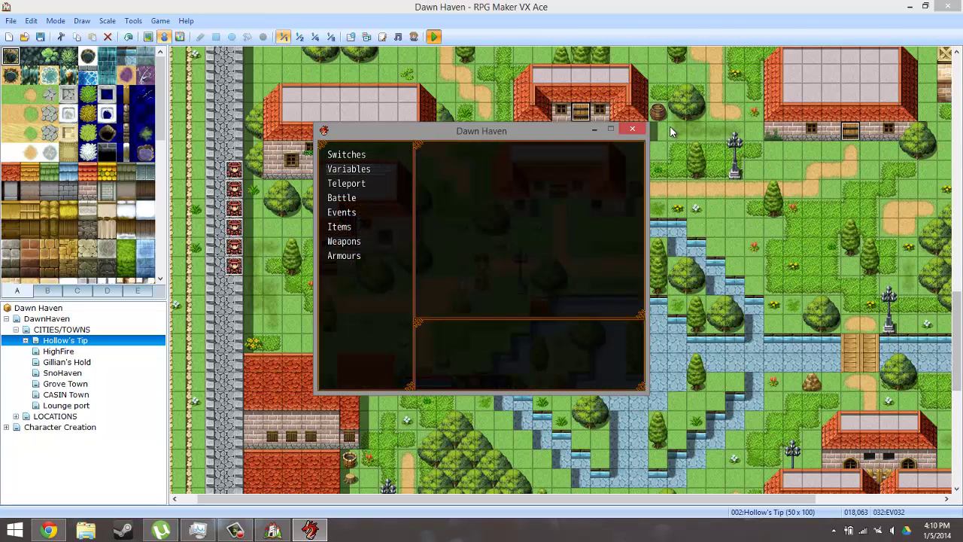
key("Return")
key("Down")
key("Down")
key("Down")
key("Down")
key("Down")
key("Down")
key("Down")
key("Down")
key("Down")
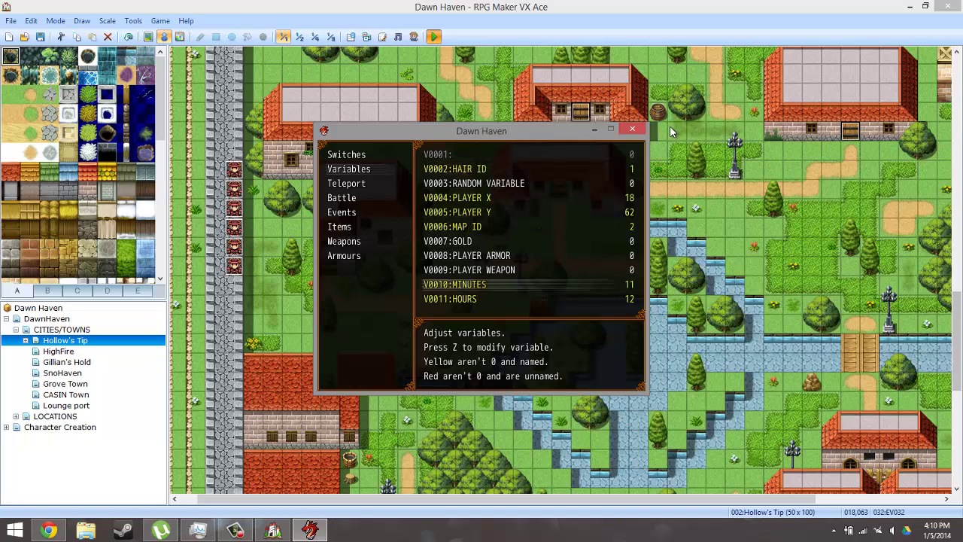
key("Down")
key("Down")
key("Down")
key("Down")
key("Down")
key("Down")
key("Down")
key("Down")
key("Down")
key("Down")
key("Down")
key("Down")
key("Down")
key("Down")
key("Down")
key("Down")
key("Down")
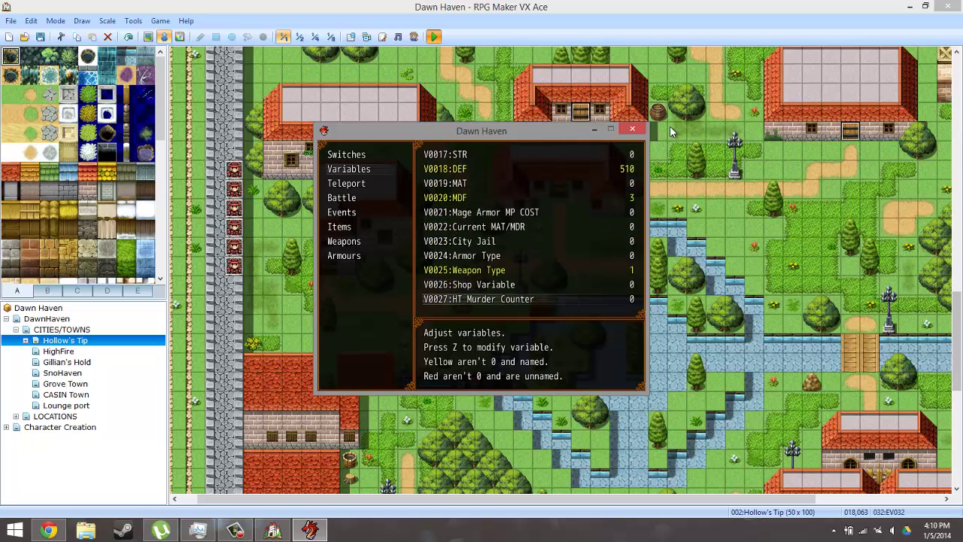
key("Down")
key("Down")
key("Down")
key("Down")
key("Down")
key("Down")
key("Down")
key("Down")
key("Down")
key("Down")
key("Down")
key("Down")
key("Down")
key("Down")
key("Down")
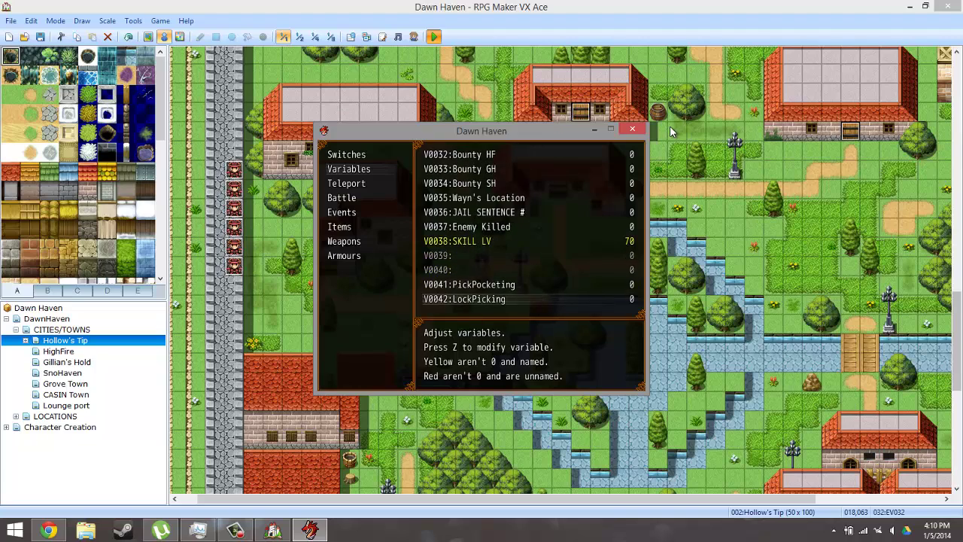
key("Down")
key("Up")
key("Up")
key("z")
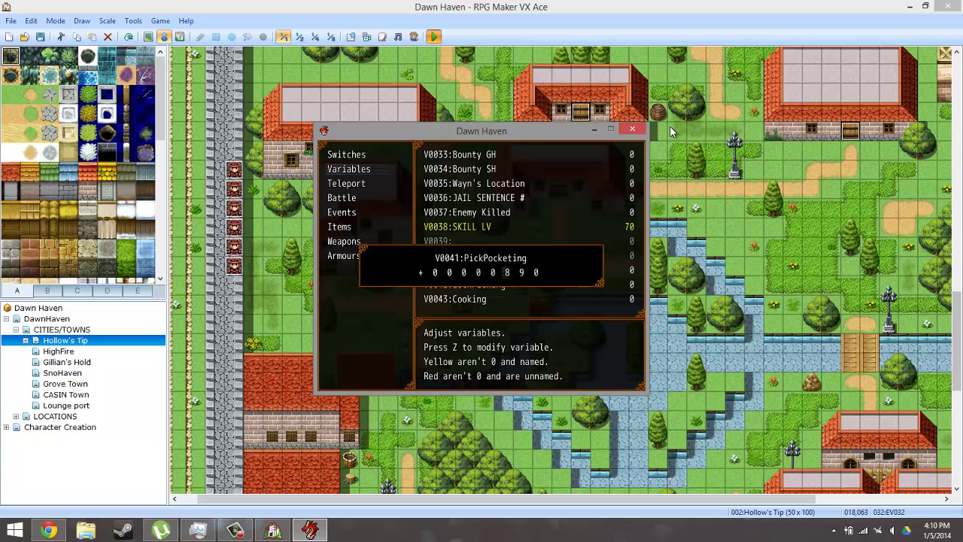
key("Return")
key("Escape")
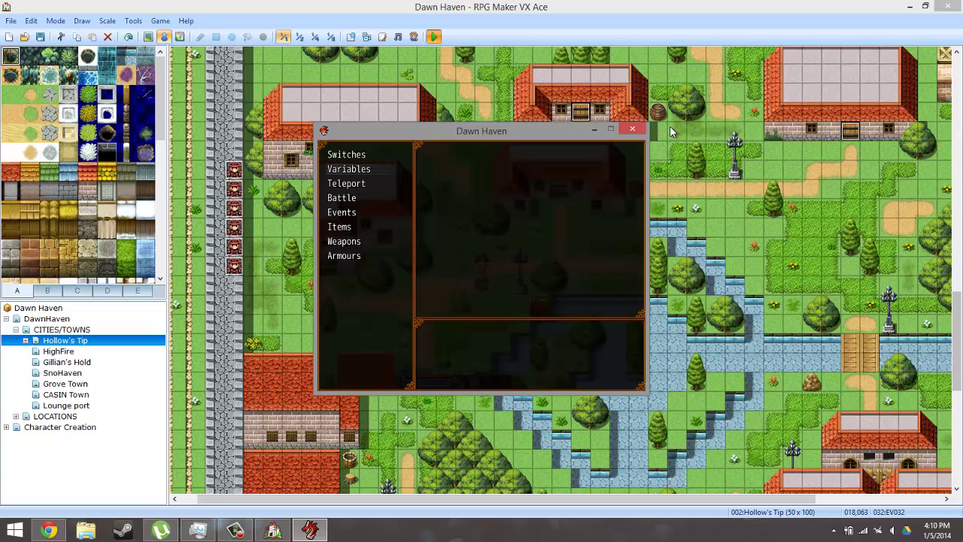
key("Escape")
Pickpocket the blond villager with the raised skill value, confirming with Yes and dismissing the success message
key("Return")
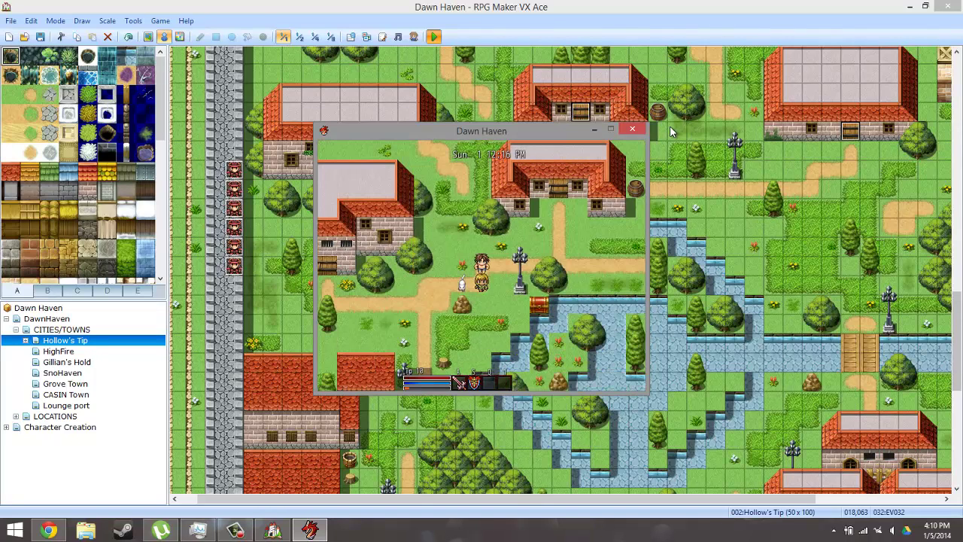
key("Return")
key("Return")
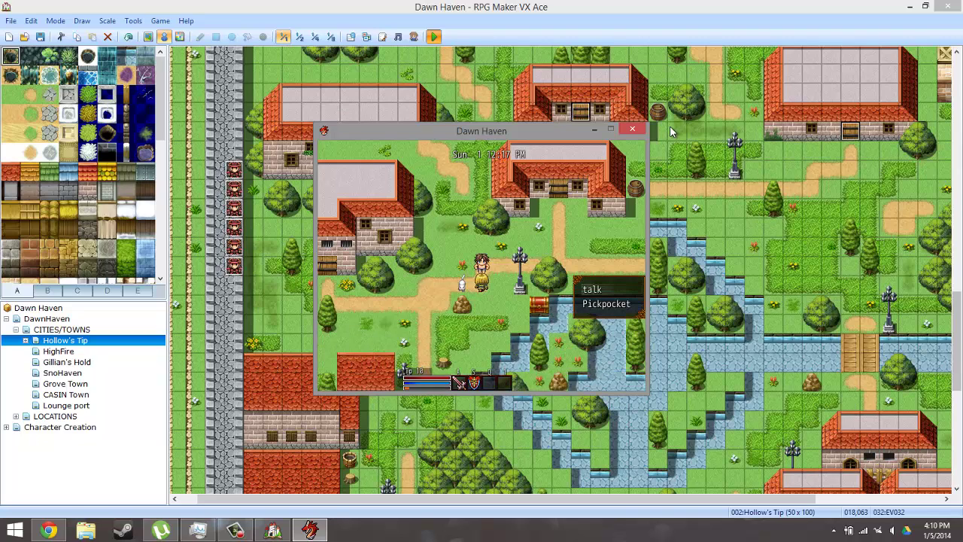
key("Down")
key("Return")
key("Return")
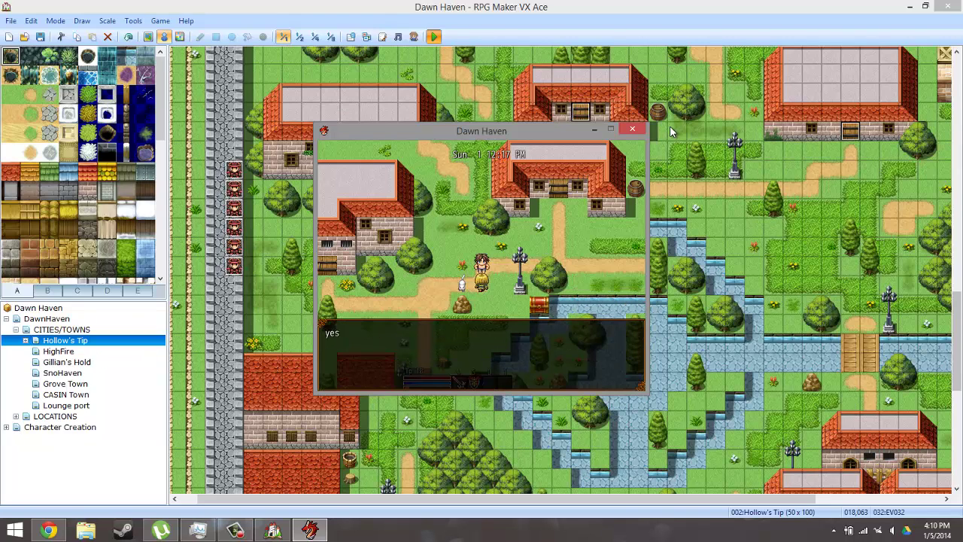
key("Return")
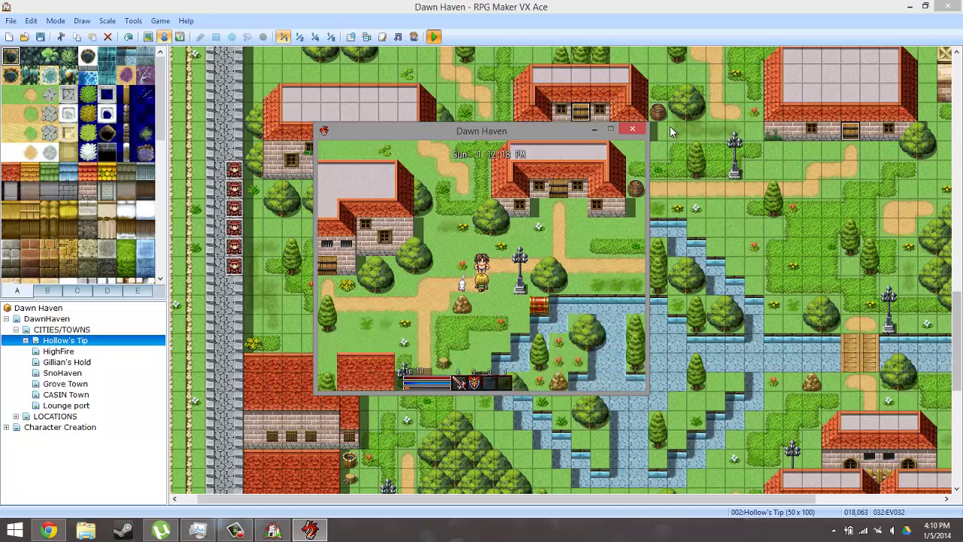
Pickpocket the same villager once more with Yes to test repeat attempts, and end the playtest
key("Return")
key("Return")
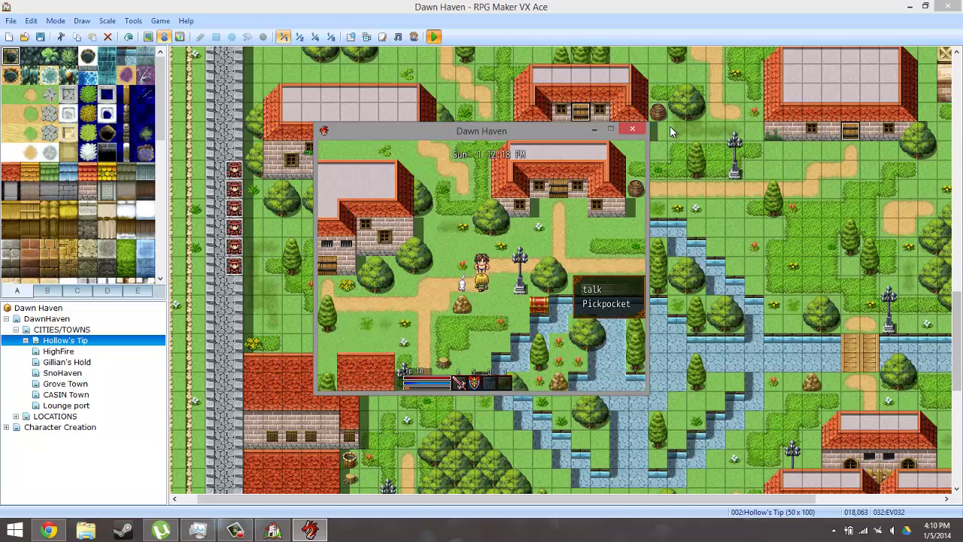
key("Down")
key("Return")
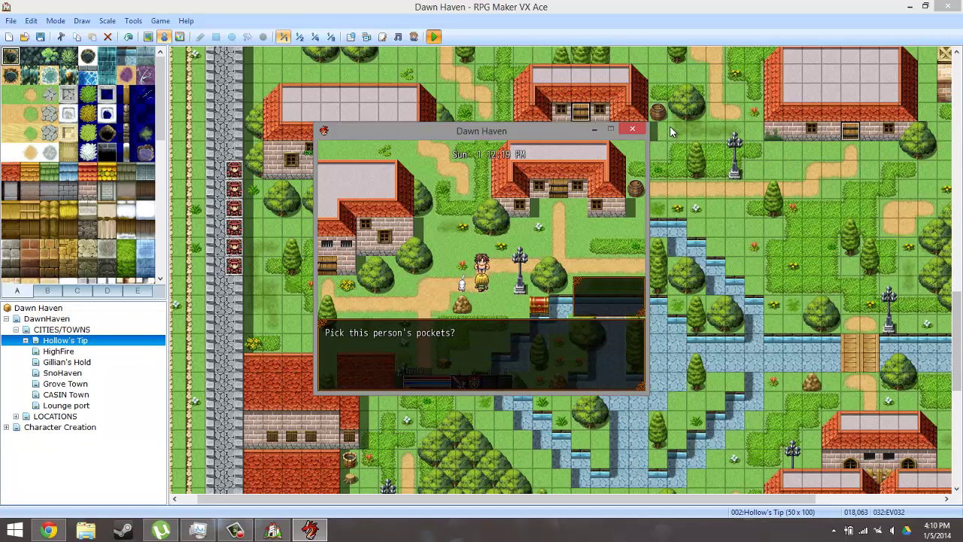
key("Return")
key("Return")
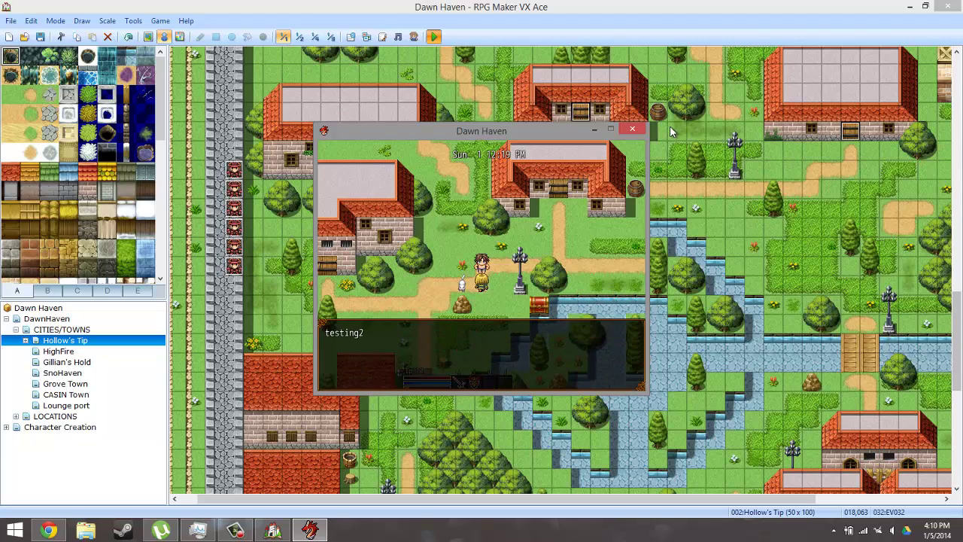
key("Return")
key("Return")
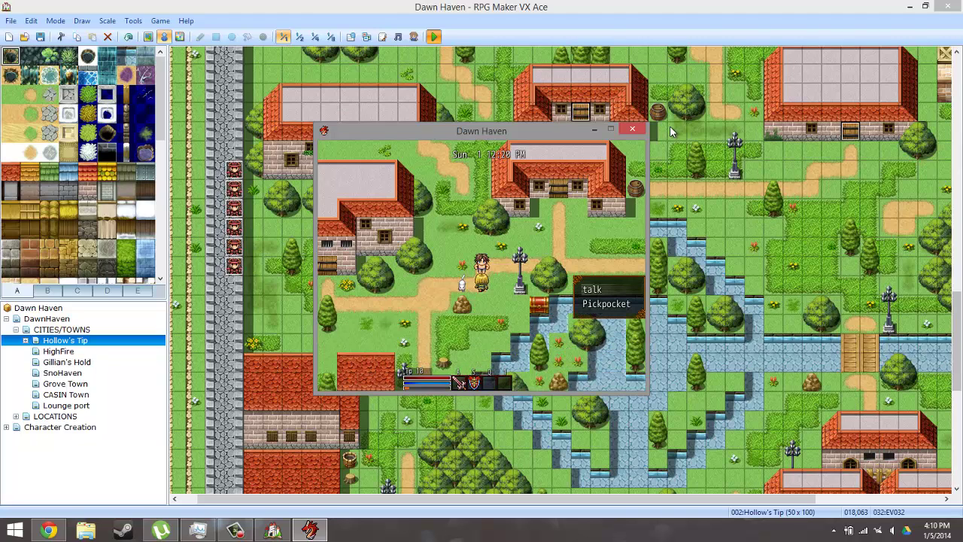
left_click(632, 129)
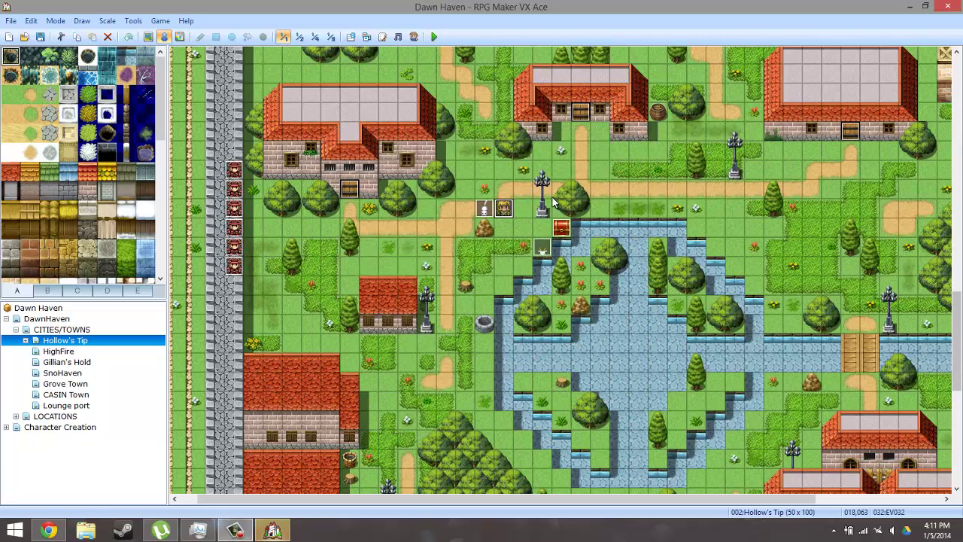
Add a Control Self Switch C = ON command after the timer script in EV032's page 2 Pickpocket branch and save the event
double_click(505, 212)
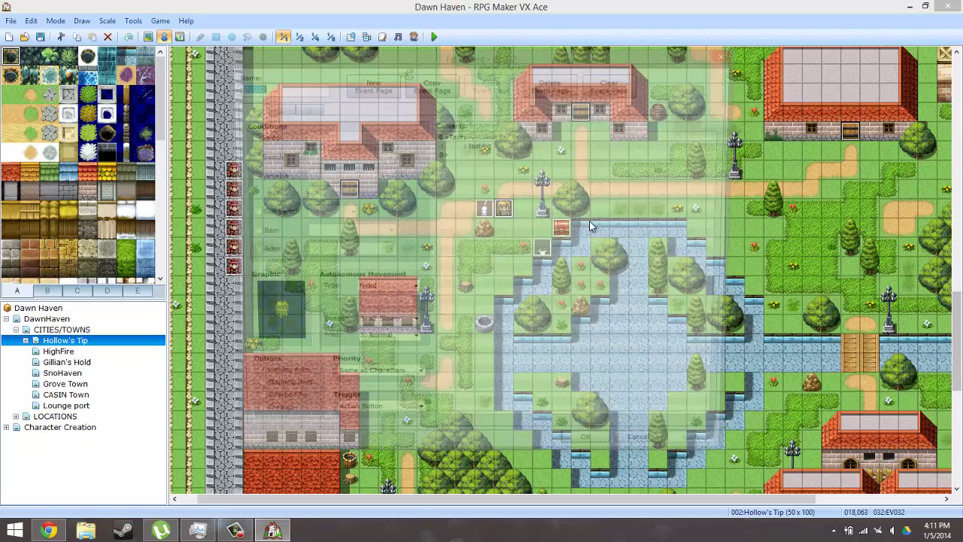
left_click(273, 109)
right_click(543, 235)
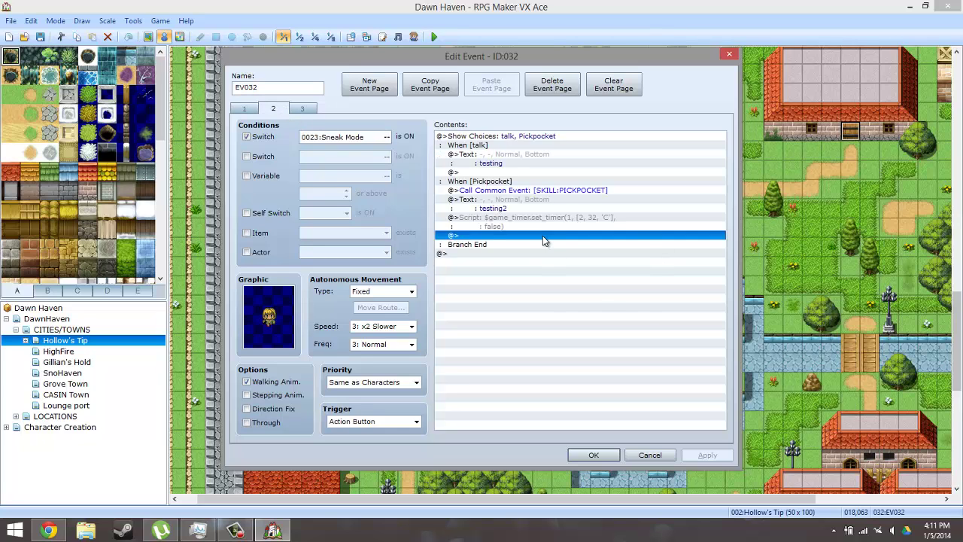
left_click(576, 244)
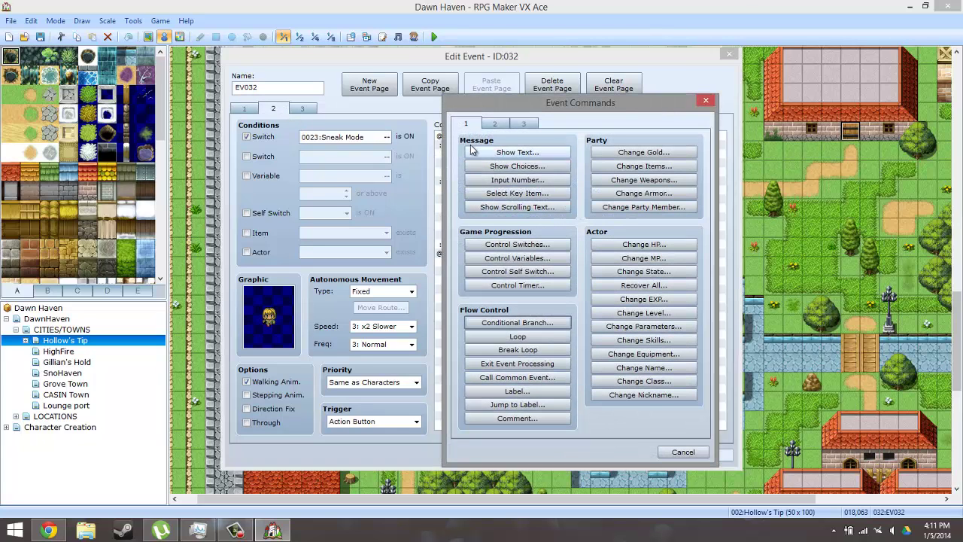
left_click(526, 245)
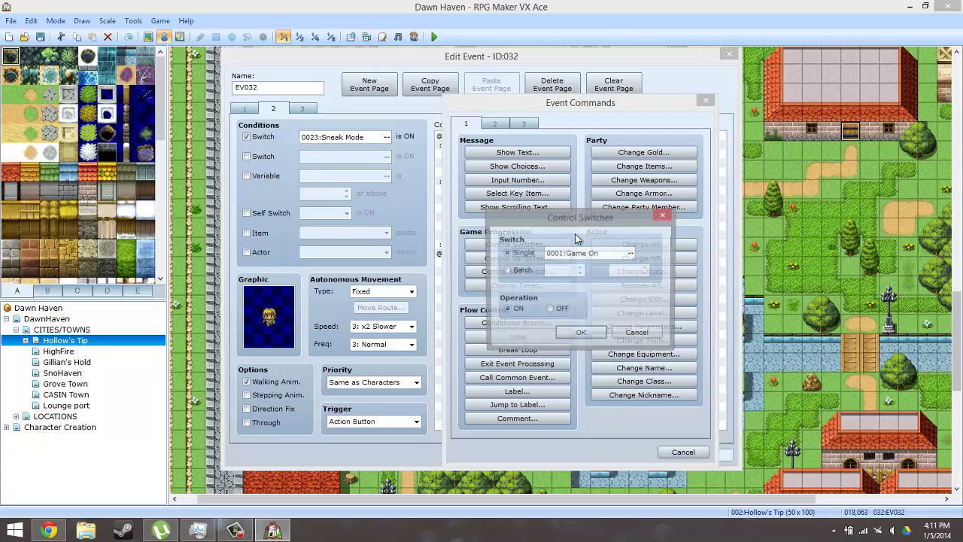
left_click(640, 333)
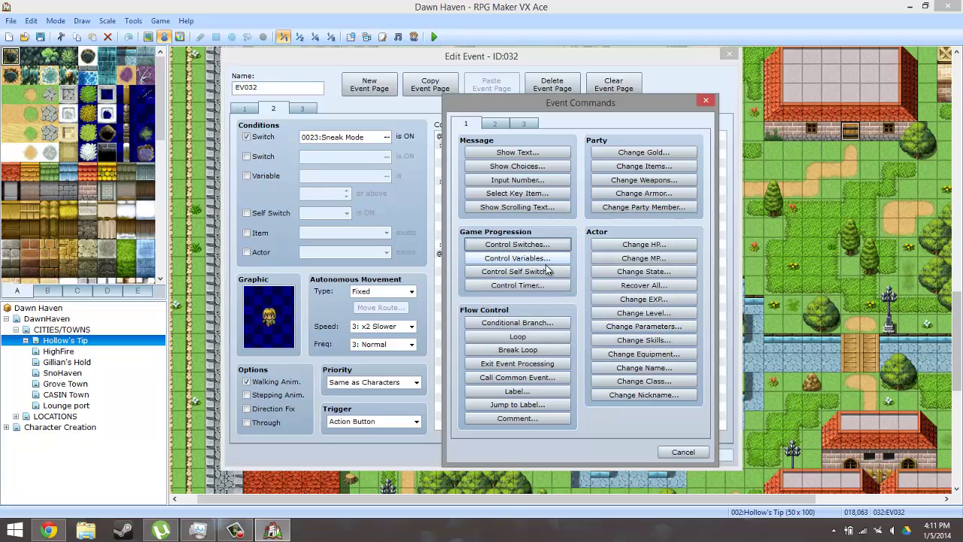
left_click(546, 272)
left_click(539, 274)
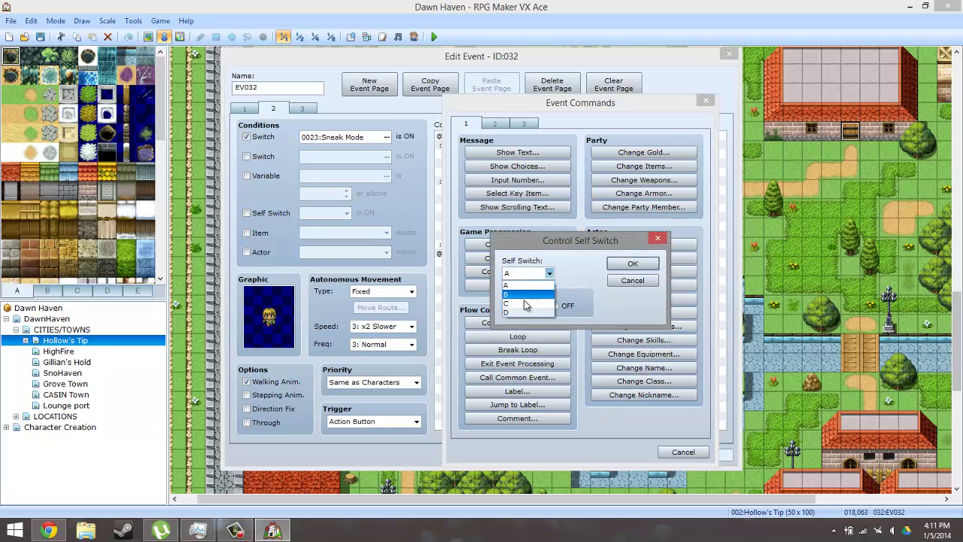
left_click(525, 303)
left_click(633, 264)
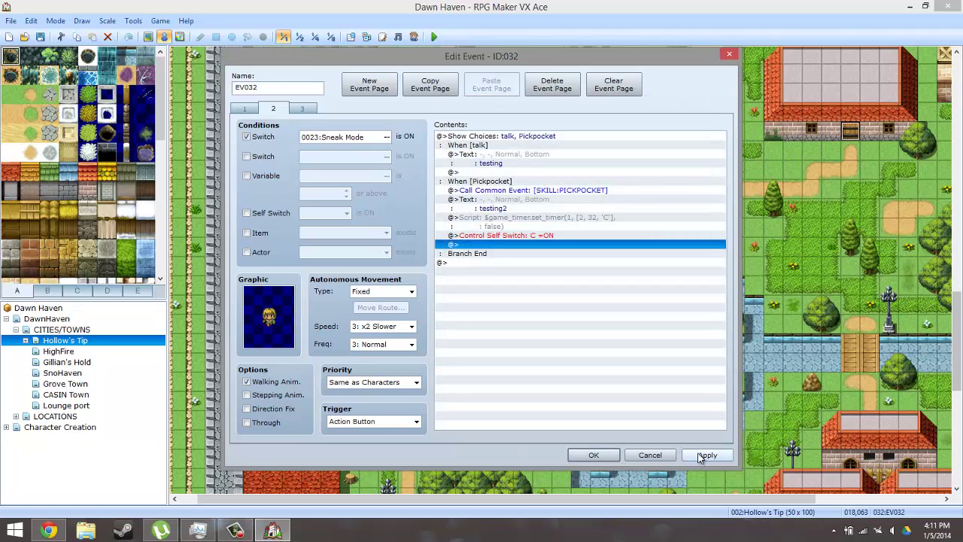
left_click(591, 456)
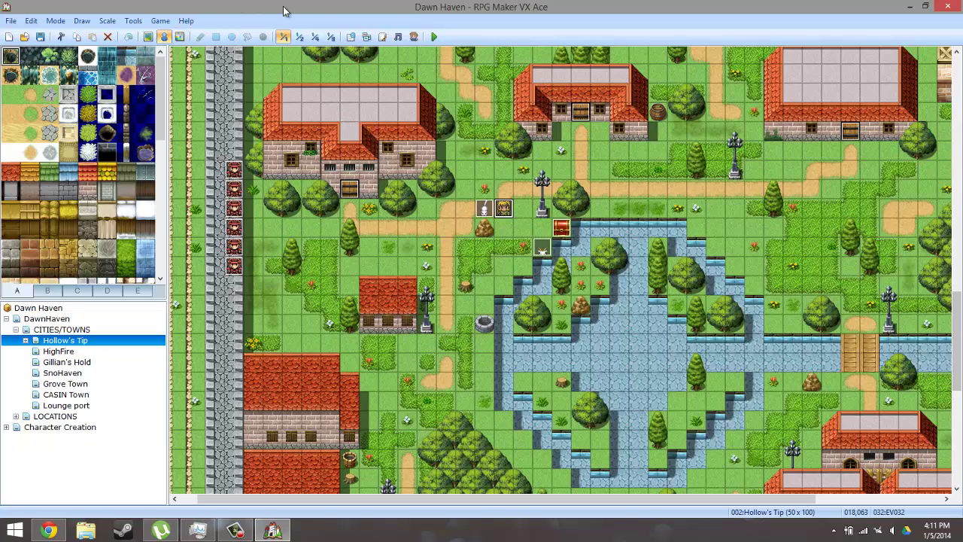
Review the talk, Pickpocket and Else messages on page 3 of the blond villager's event EV032
double_click(507, 216)
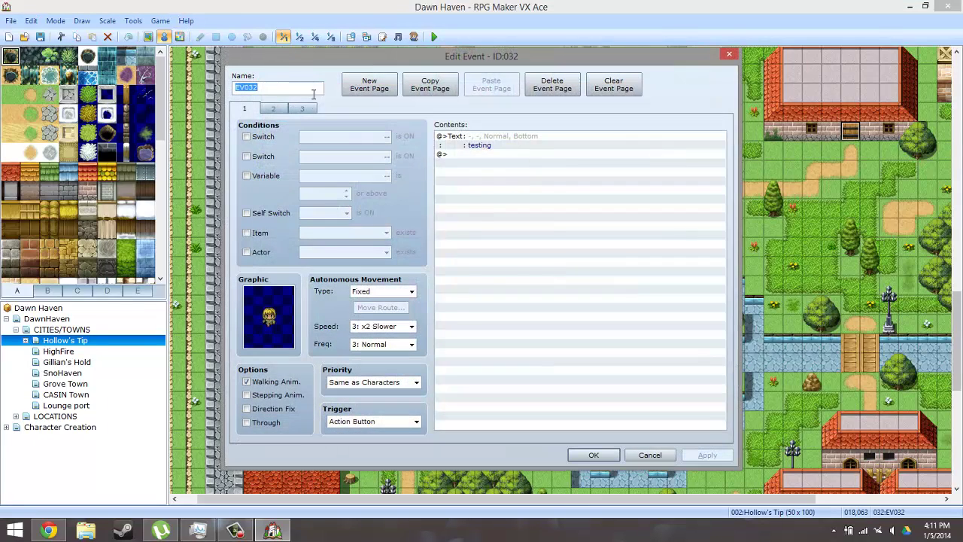
left_click(302, 109)
left_click(556, 182)
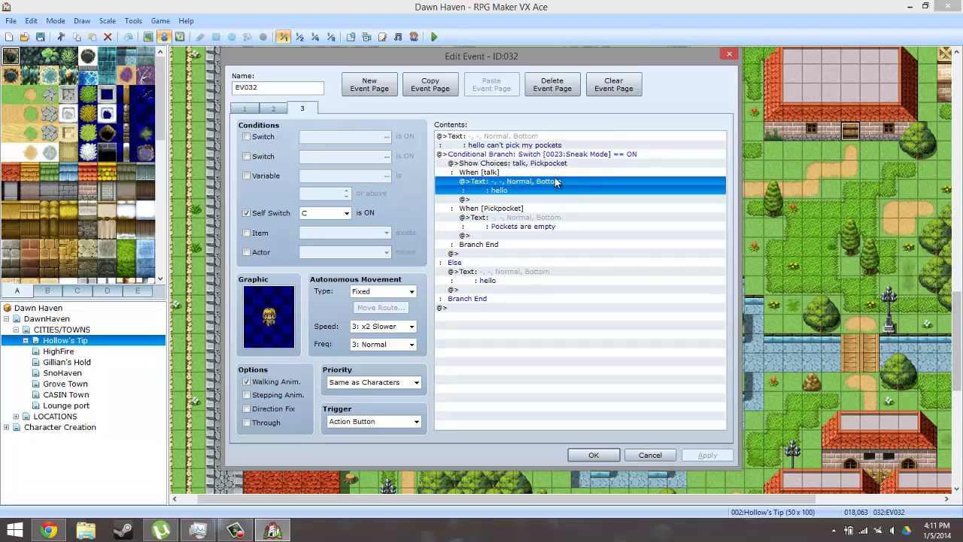
left_click(550, 220)
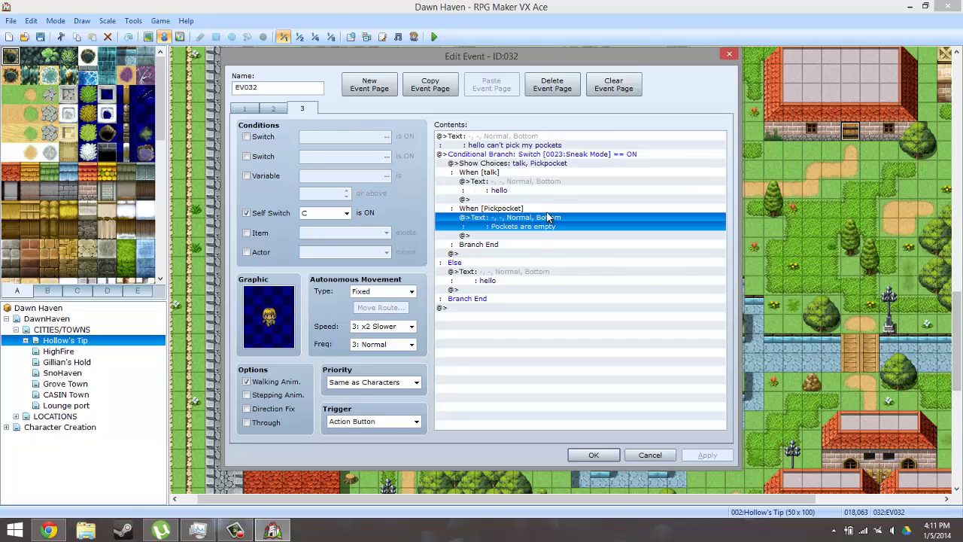
left_click(504, 274)
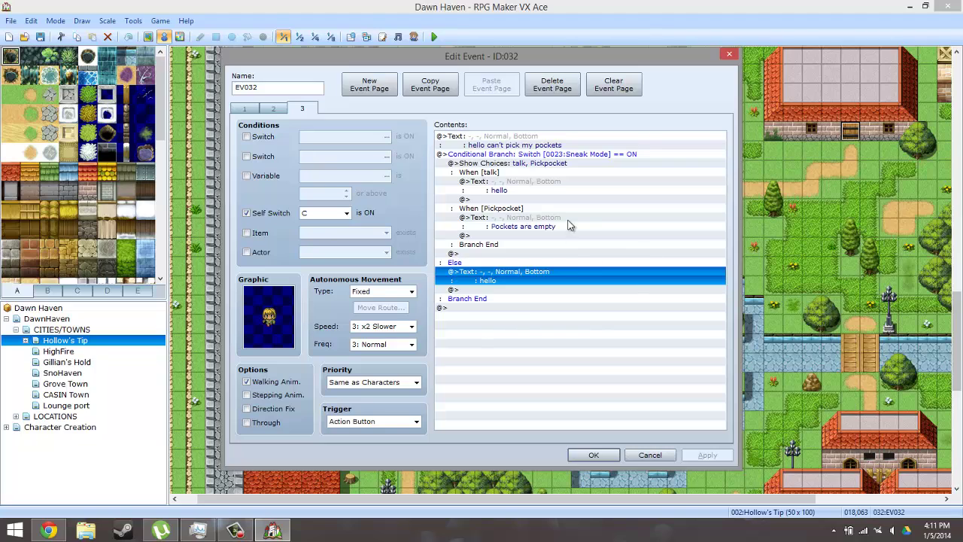
Insert a Conditional Branch for switch 0015:HT Guards Chase being ON before the "Pockets are empty" message in page 3's Pickpocket branch
left_click_drag(554, 209, 547, 186)
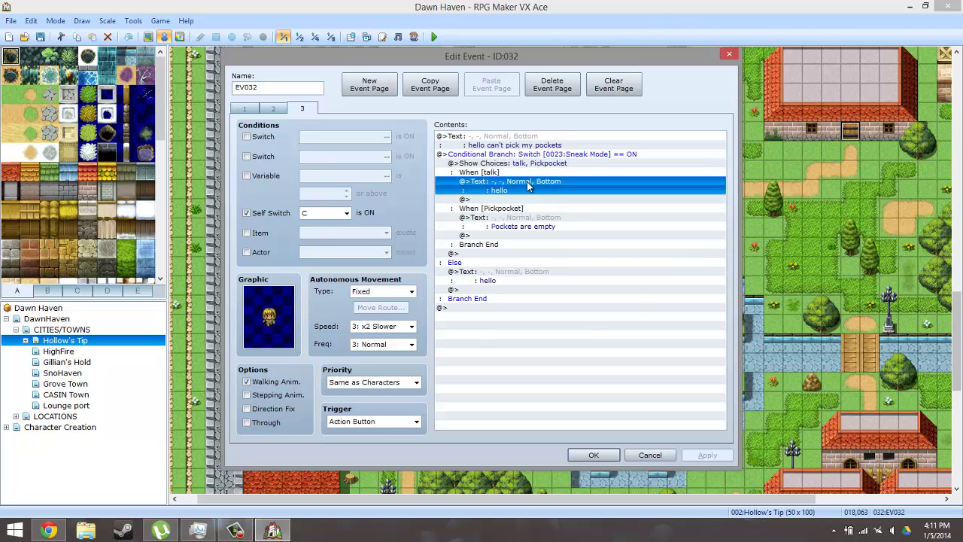
left_click(509, 228)
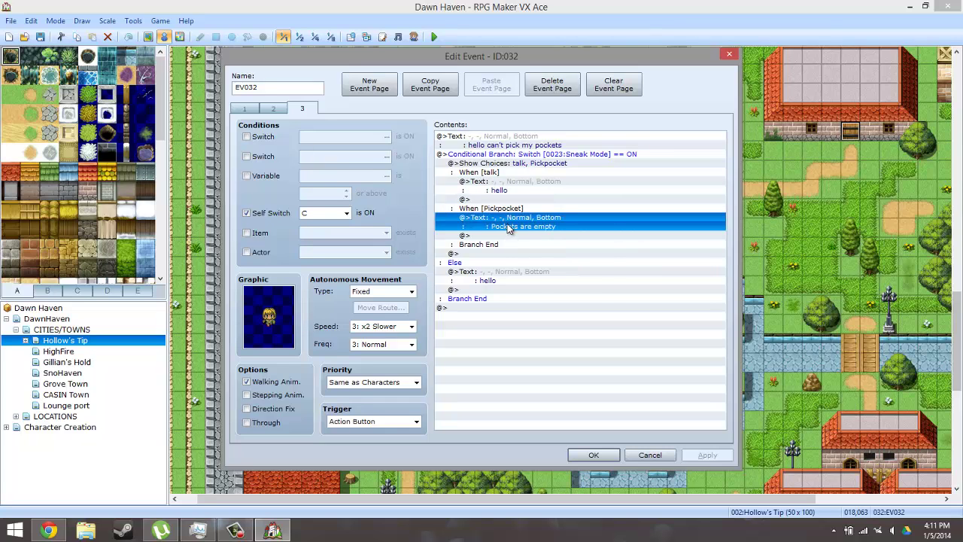
right_click(509, 225)
left_click(527, 229)
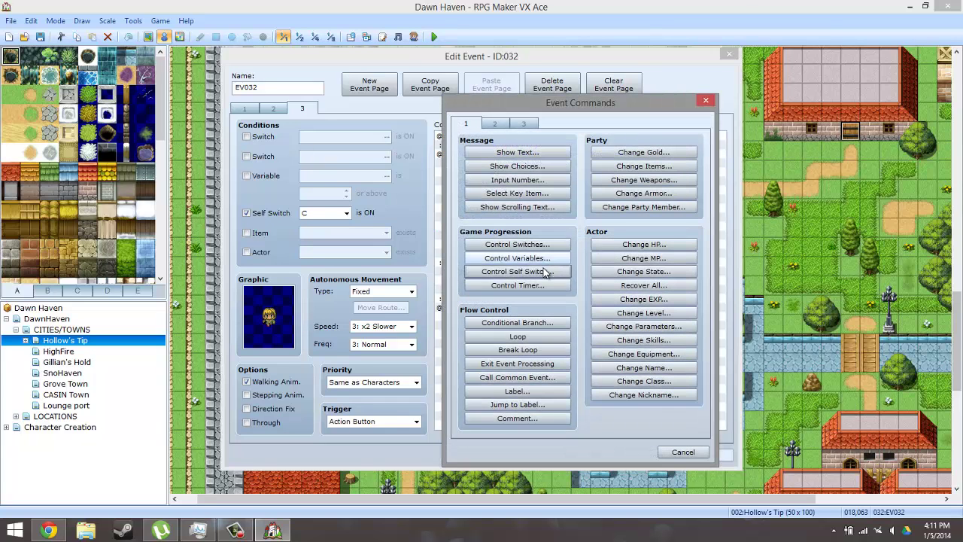
left_click(535, 326)
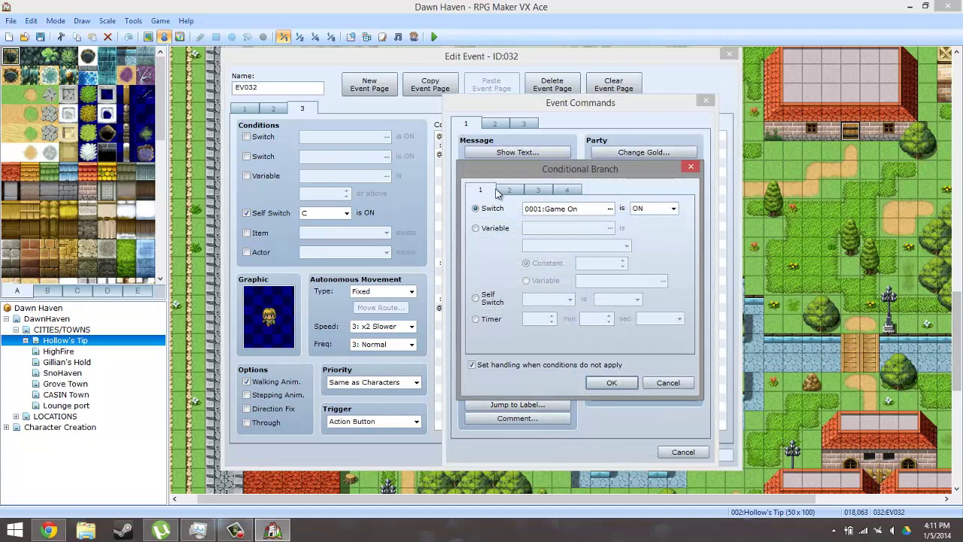
left_click(610, 208)
left_click(527, 199)
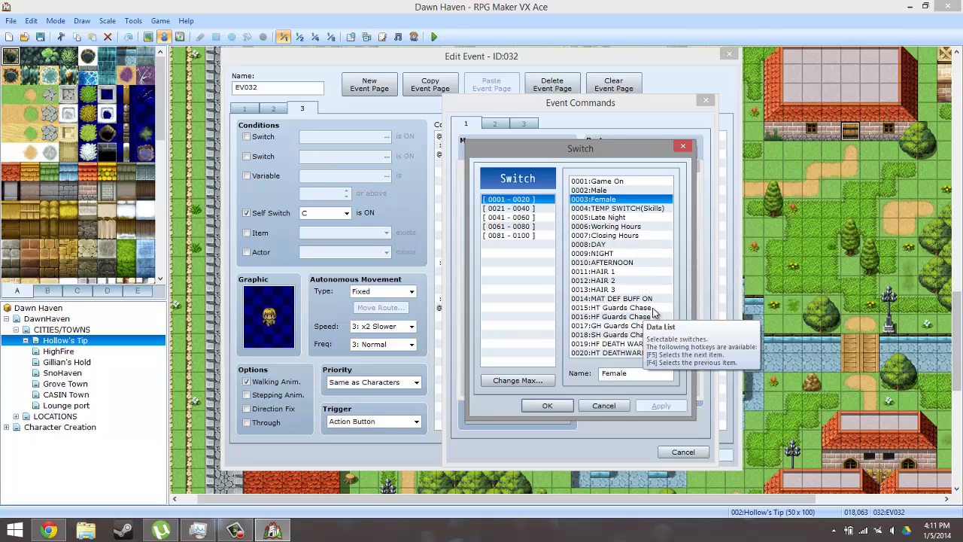
left_click(647, 308)
double_click(646, 310)
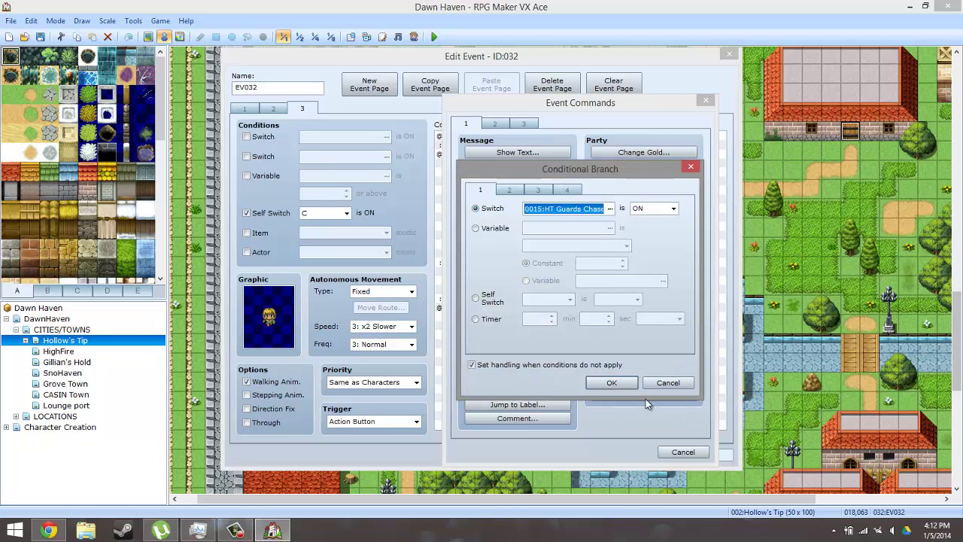
left_click(611, 383)
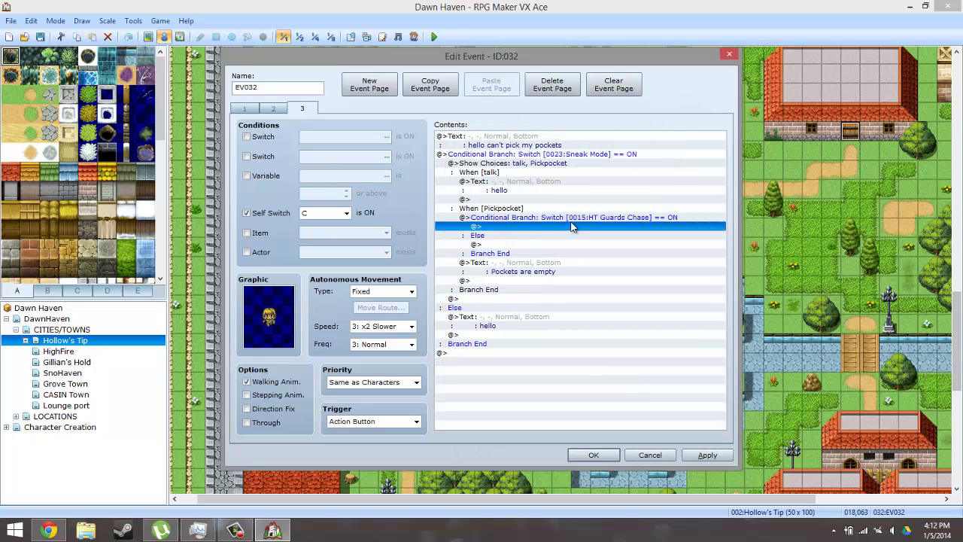
Copy the "Pockets are empty" message into the ON case of the HT Guards Chase branch
left_click(571, 216)
left_click(526, 282)
left_click(532, 271)
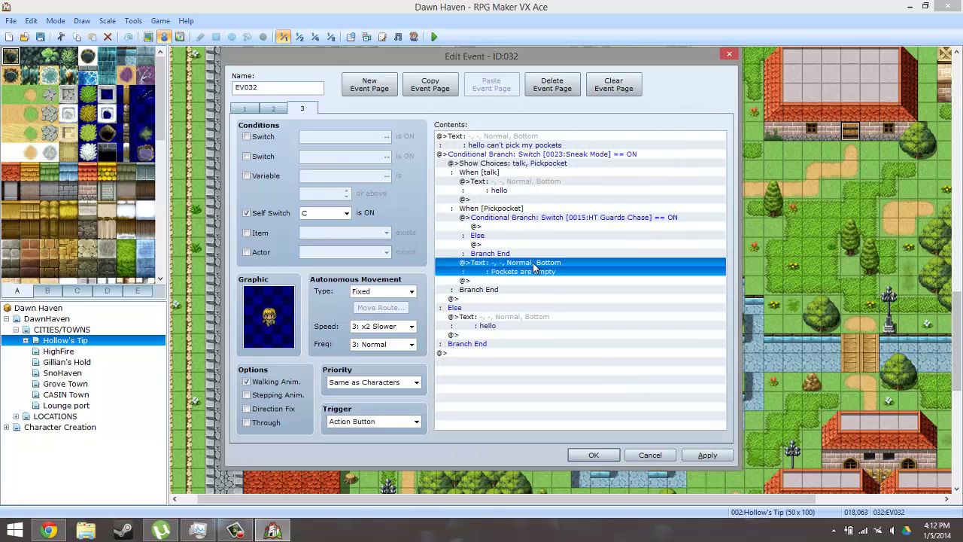
key("ctrl+c")
left_click(512, 227)
key("ctrl+v")
left_click(524, 236)
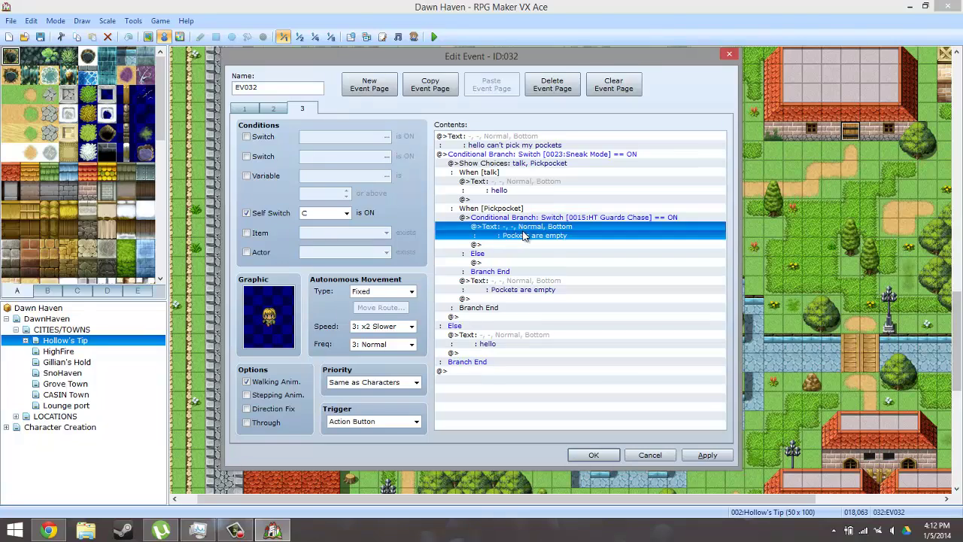
Change the copied message in the HT Guards Chase branch to "This person has caught you, cannot not pick pocket."
double_click(525, 235)
type("T")
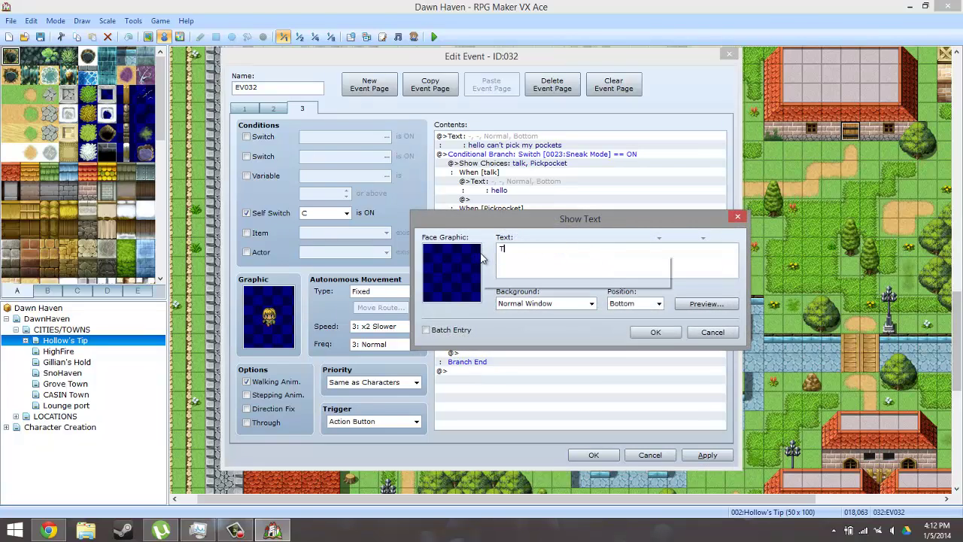
type("his person ")
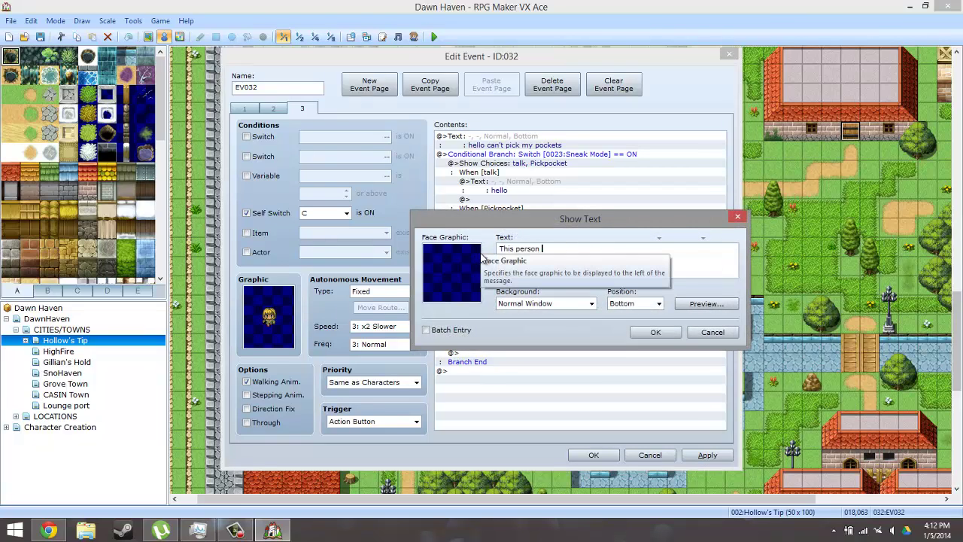
type("has caught you, cannot not pick")
type("pocket.")
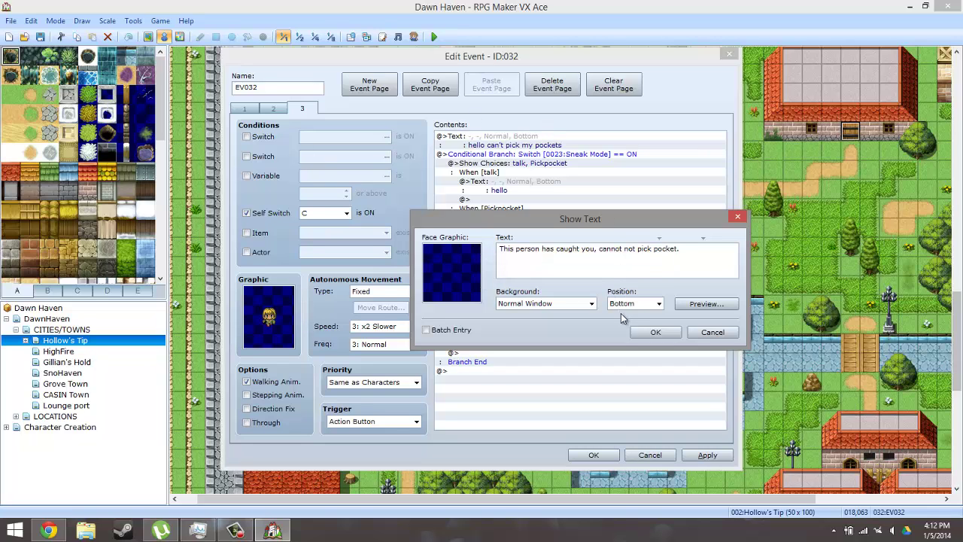
left_click(654, 331)
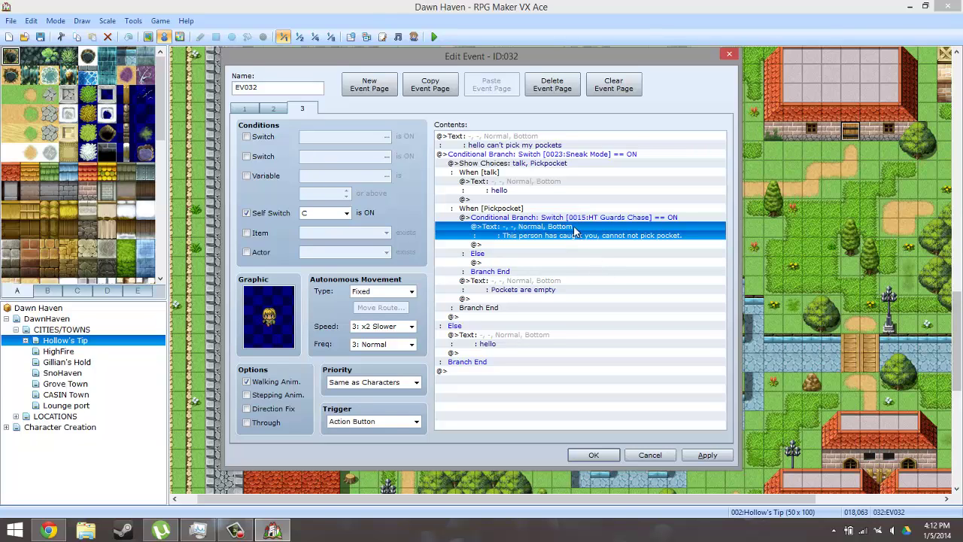
Move the opening "hello can't pick my pockets" message into the Sneak Mode branch's Else case, replacing the "hello" message there
left_click(482, 283)
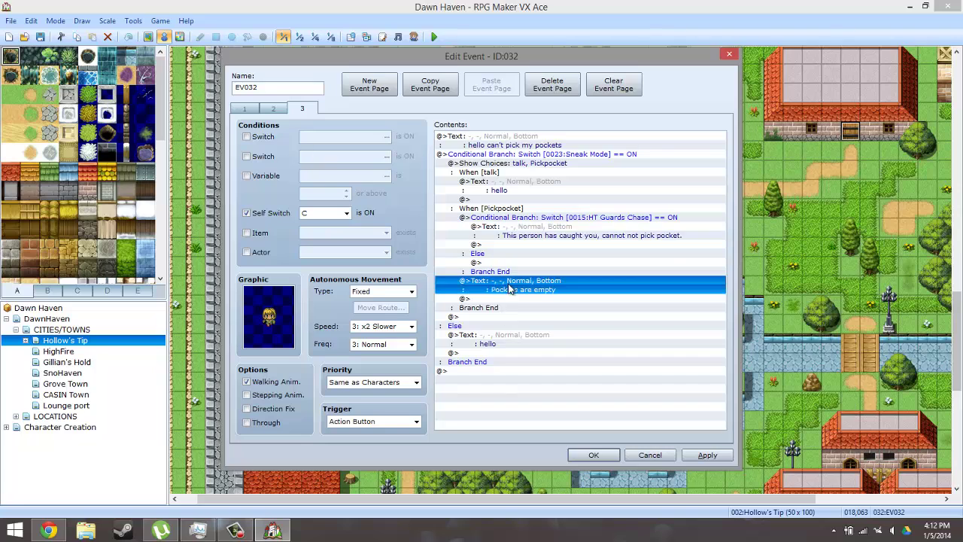
left_click(503, 354)
left_click(526, 209)
left_click(519, 153)
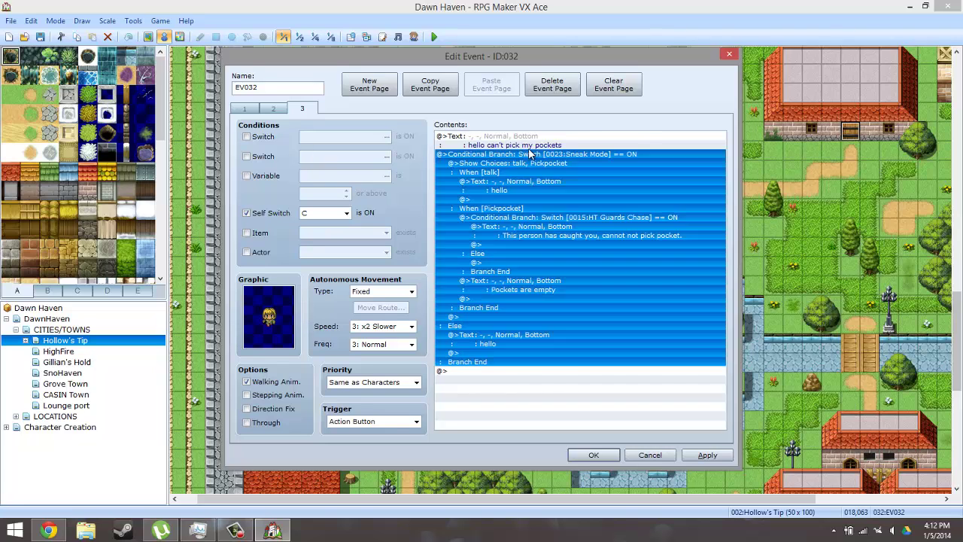
left_click(530, 145)
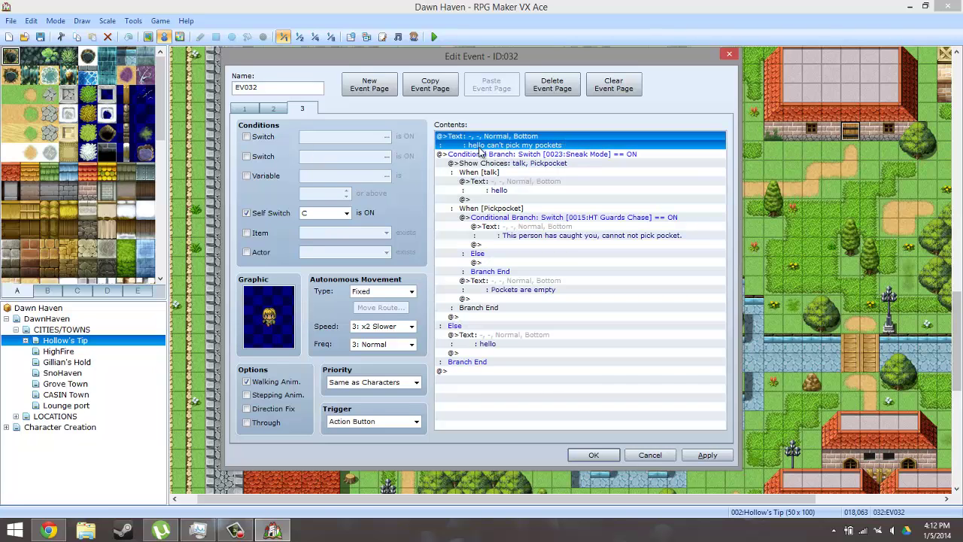
left_click(549, 154)
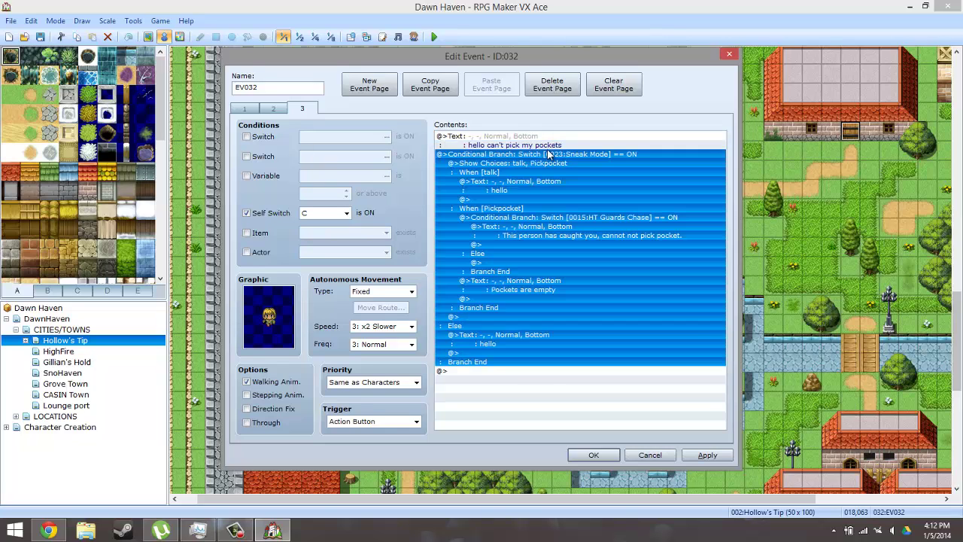
left_click(548, 143)
right_click(548, 144)
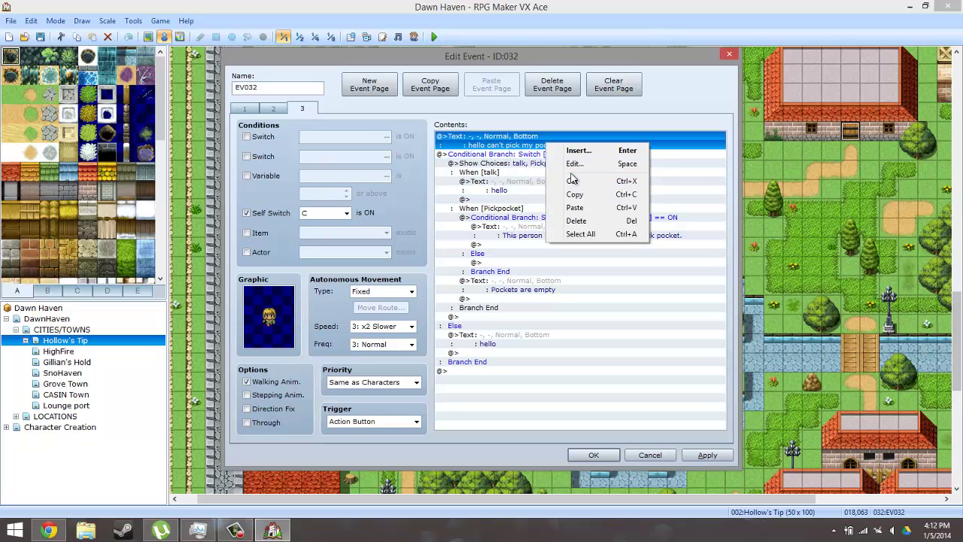
left_click(590, 183)
left_click(572, 152)
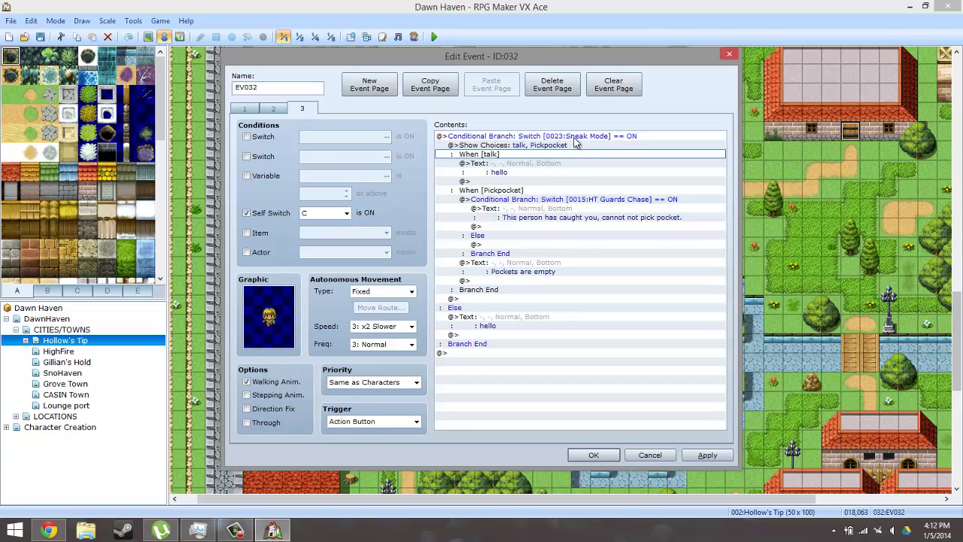
left_click(574, 138)
left_click(510, 271)
left_click(507, 318)
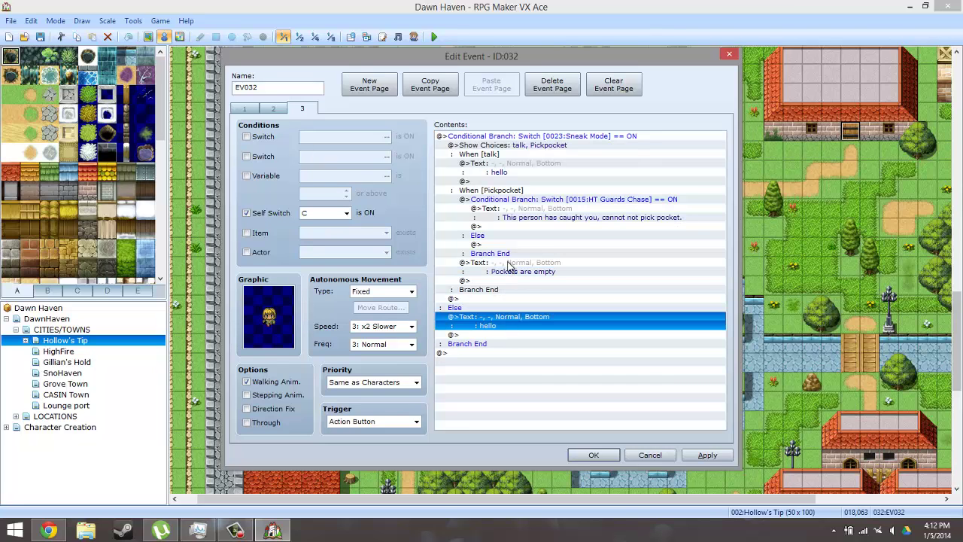
key("Delete")
key("ctrl+v")
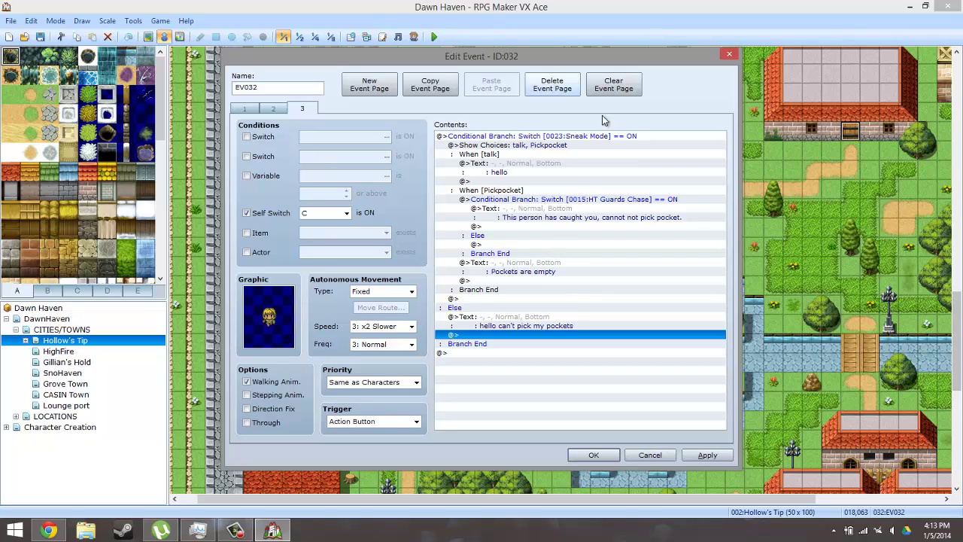
Move the "Pockets are empty" message into the Else case of the HT Guards Chase branch and save the event
left_click(622, 199)
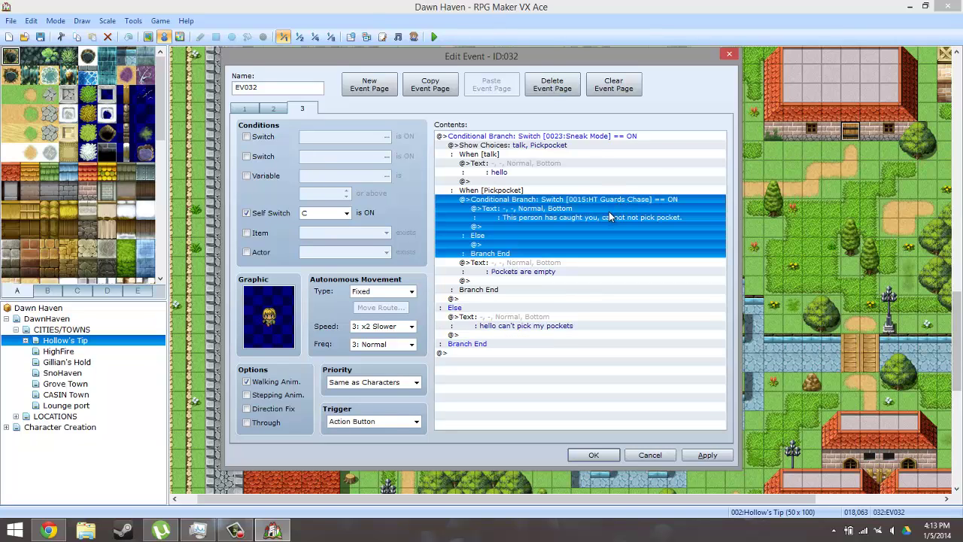
left_click(509, 261)
key("ctrl+x")
left_click(496, 244)
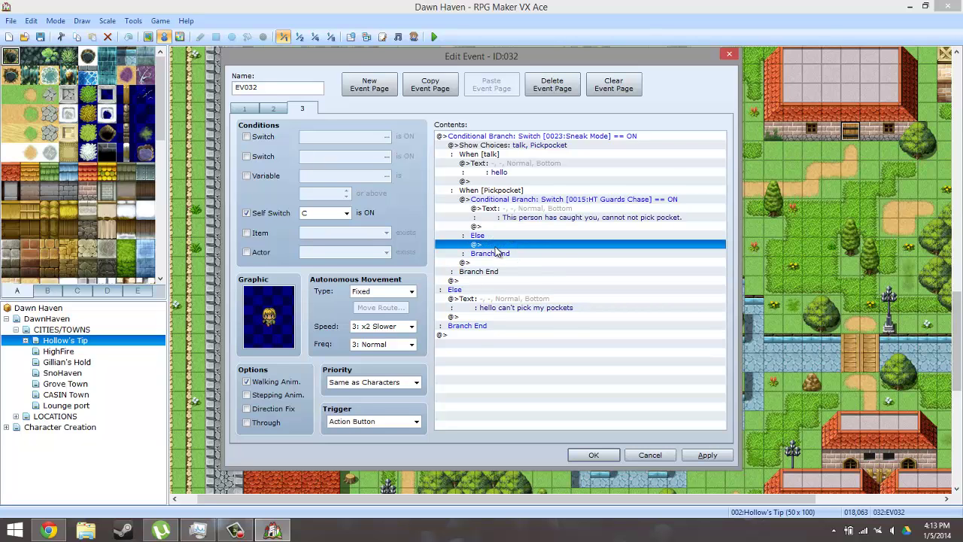
key("ctrl+v")
left_click(594, 455)
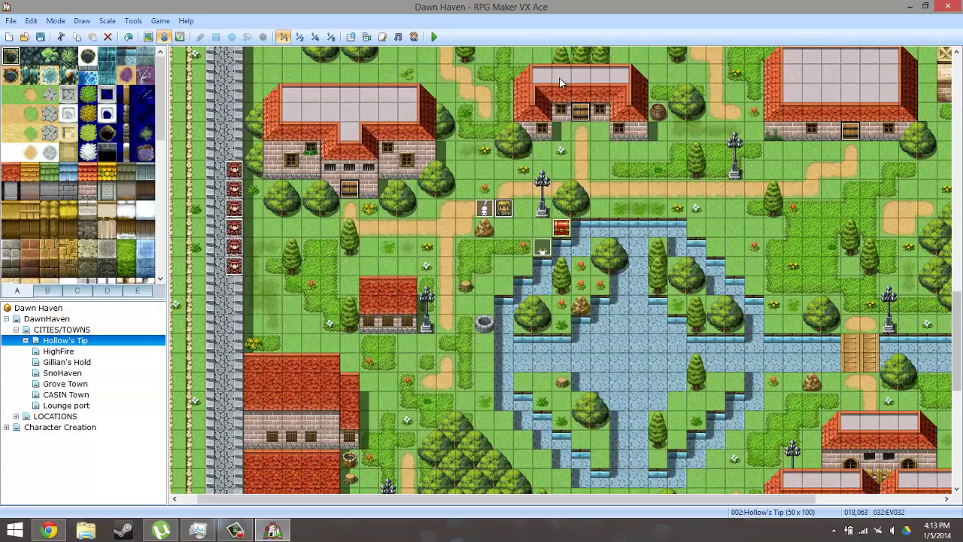
Start a playtest, saving the project changes, and load the Save 1 game
left_click(434, 36)
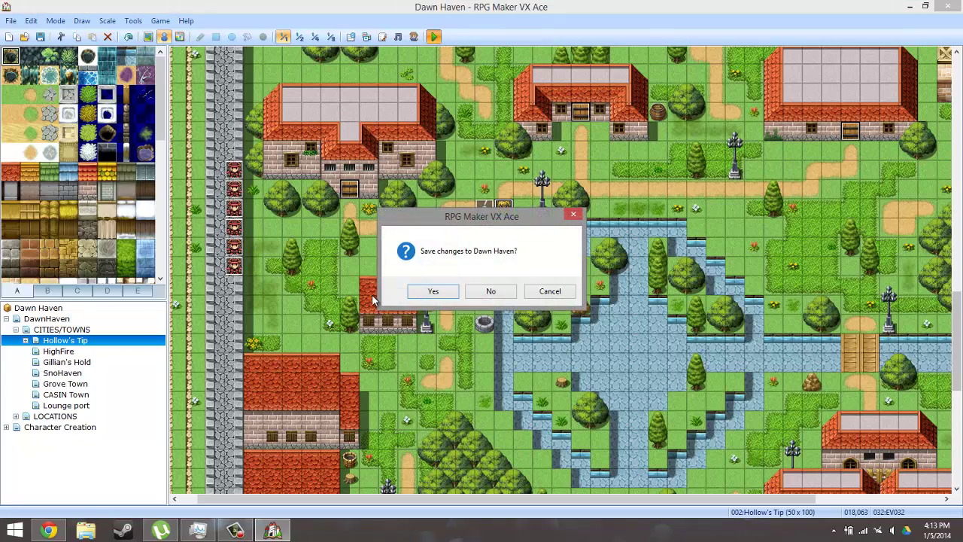
left_click(425, 292)
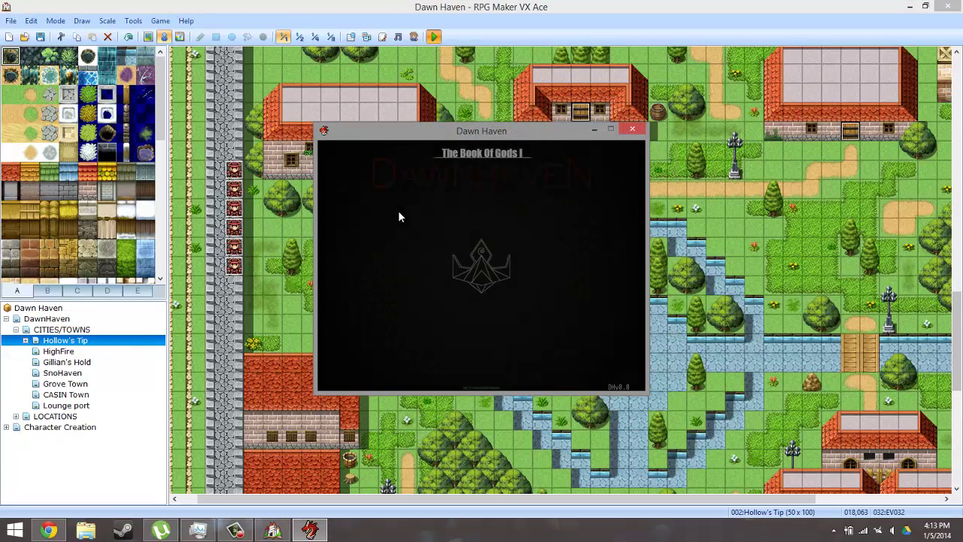
key("Return")
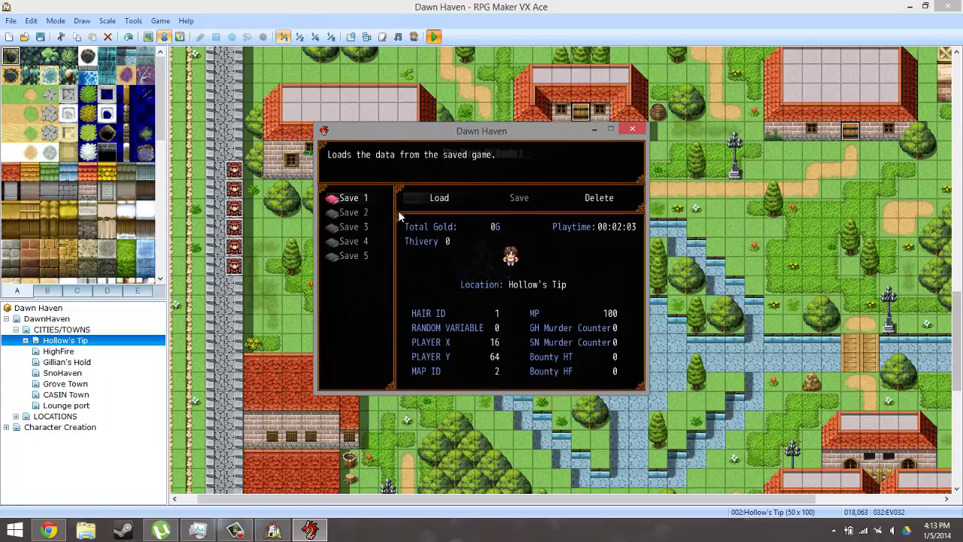
key("Return")
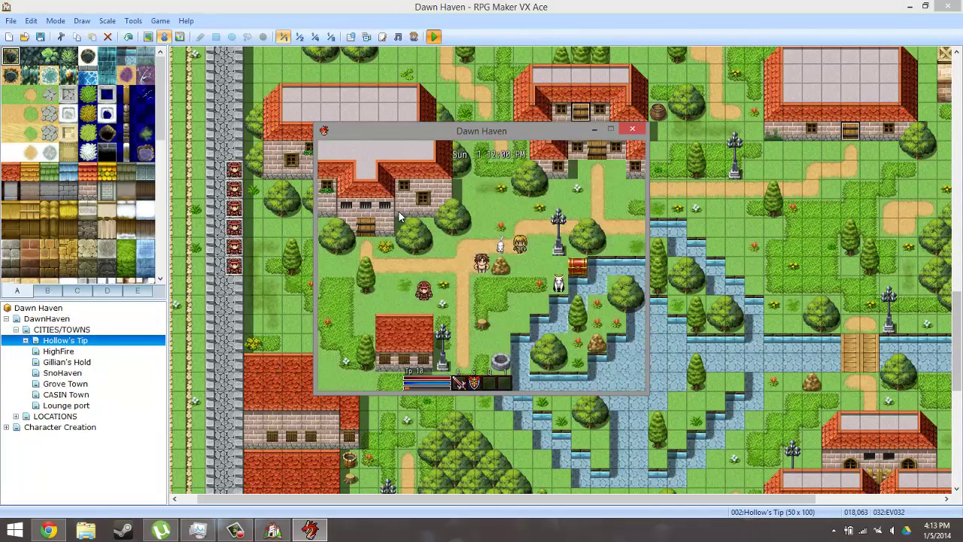
Set variable V0041:PickPocketing to 1100 in the playtest's debug variables and return to the game map
key("F9")
key("Down")
key("Down")
key("Down")
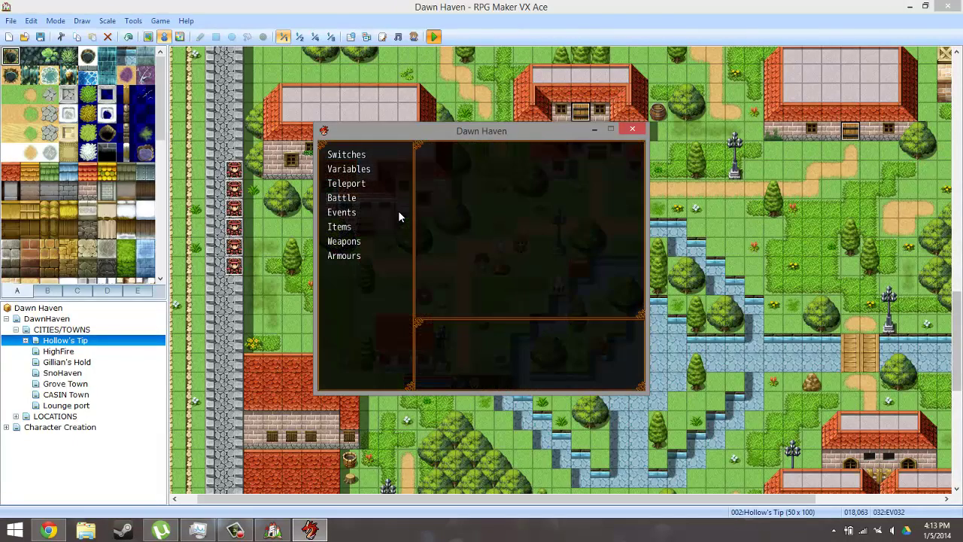
key("Up")
key("Up")
key("Return")
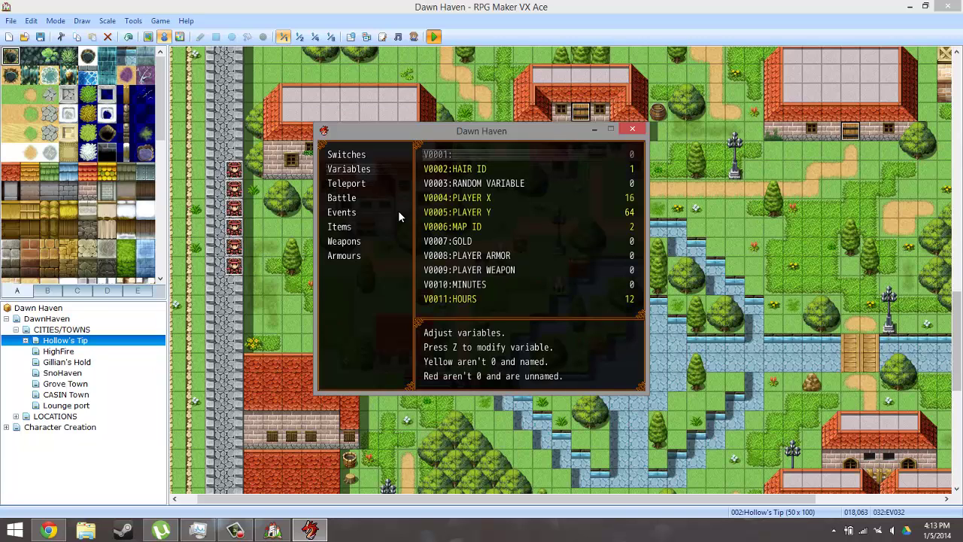
key("Down")
key("Down")
key("Down")
key("Down")
key("Down")
key("Down")
key("Down")
key("Down")
key("Down")
key("Down")
key("Down")
key("Down")
key("Down")
key("Down")
key("Down")
key("Down")
key("Down")
key("Down")
key("Down")
key("Down")
key("Down")
key("Down")
key("Down")
key("Down")
key("Down")
key("Down")
key("Down")
key("Down")
key("Down")
key("Down")
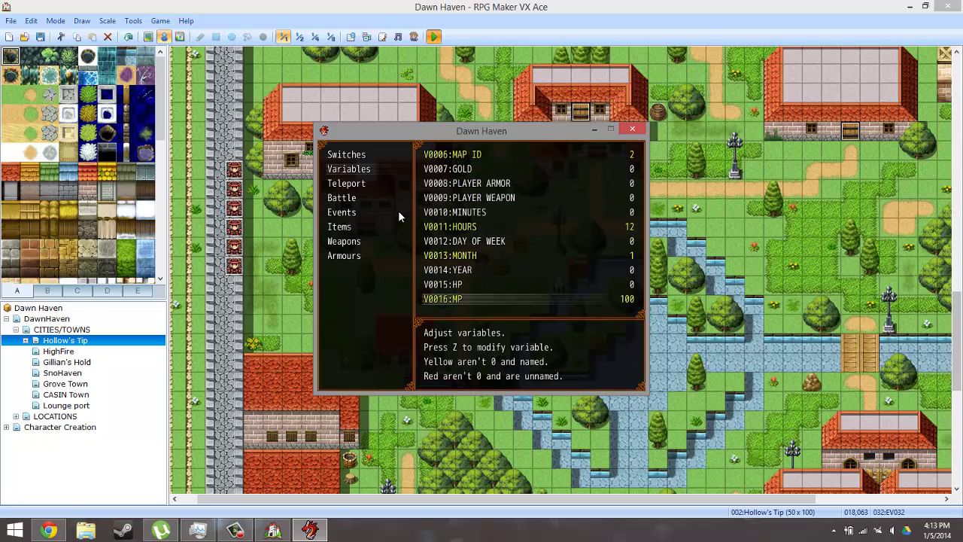
key("Down")
key("Down")
key("Down")
key("Down")
key("Down")
key("Down")
key("Down")
key("Down")
key("Down")
key("Down")
key("Down")
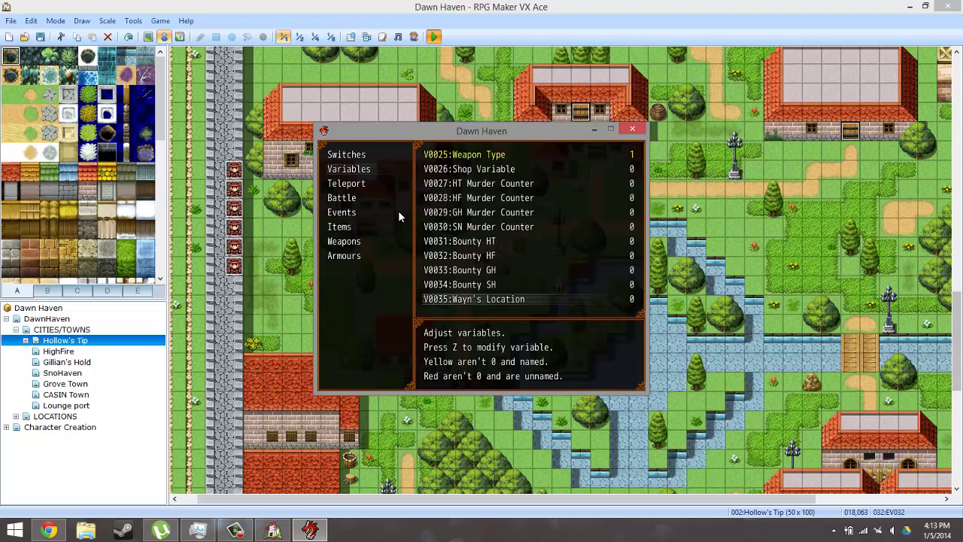
key("Up")
key("Up")
key("Down")
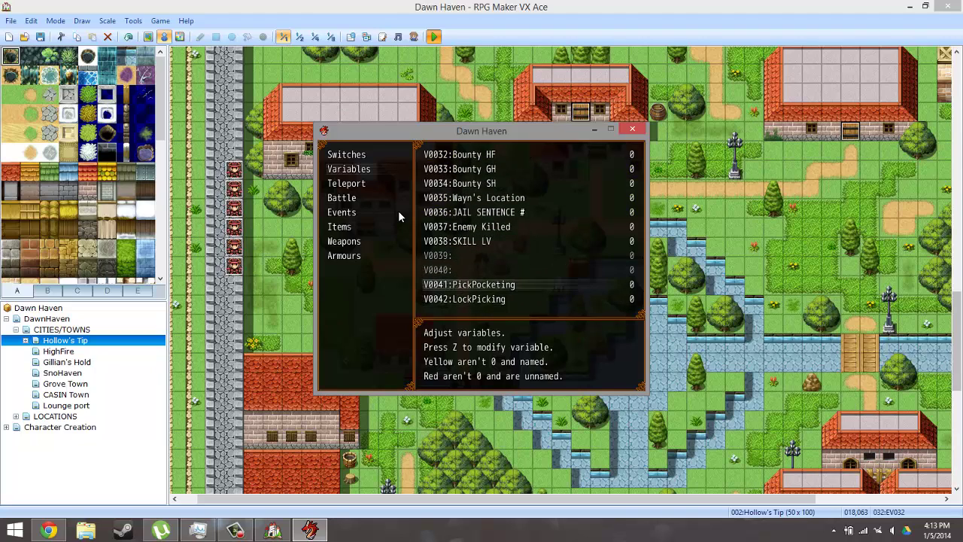
key("Return")
key("Escape")
key("Return")
key("Left")
key("Left")
key("Up")
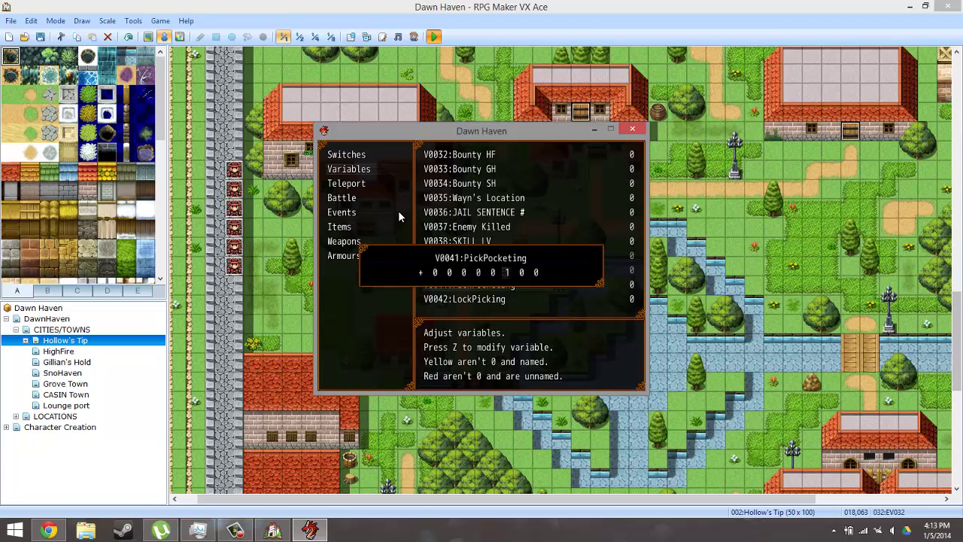
key("Left")
key("Up")
key("Return")
key("Escape")
key("Escape")
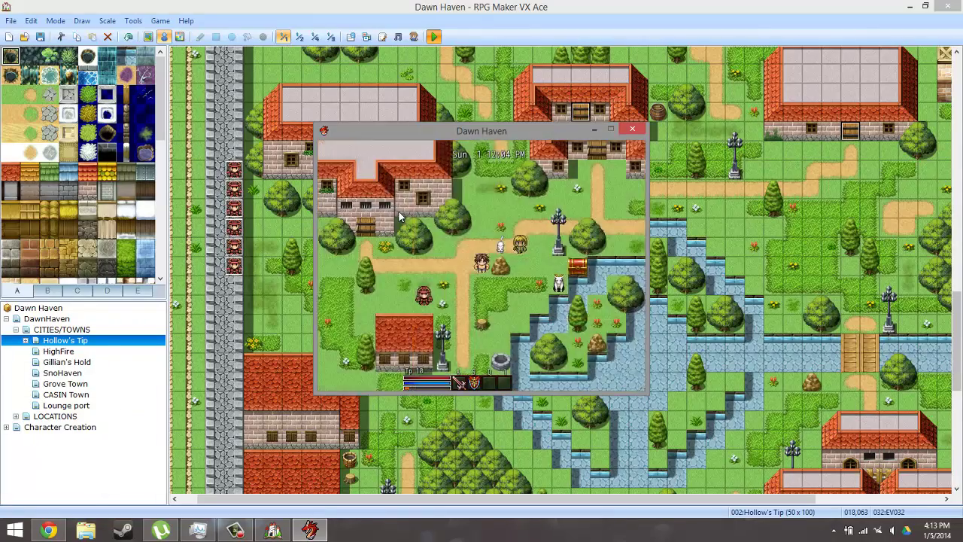
Walk up to the blond villager in the playtest, pickpocket them once and dismiss the resulting messages
key("Escape")
key("Escape")
key("Right")
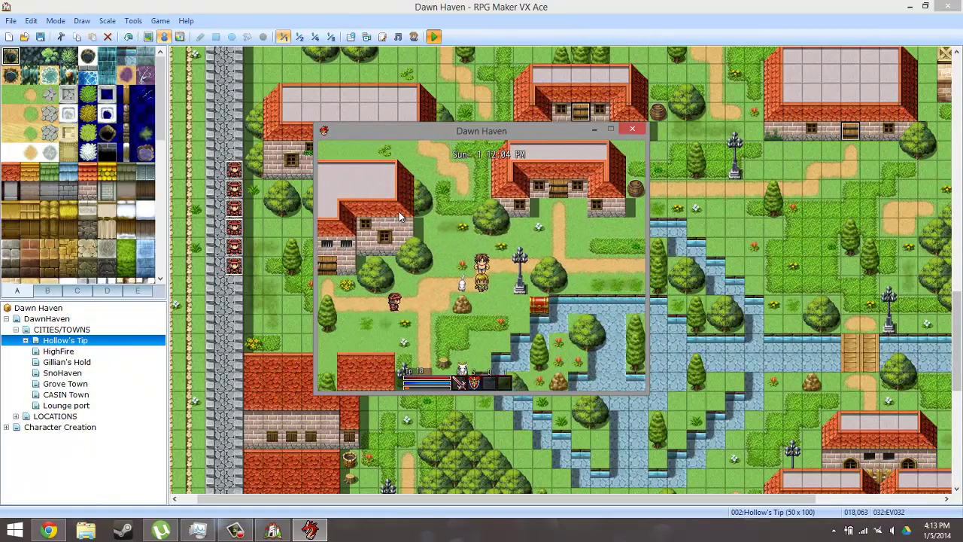
key("Return")
key("Down")
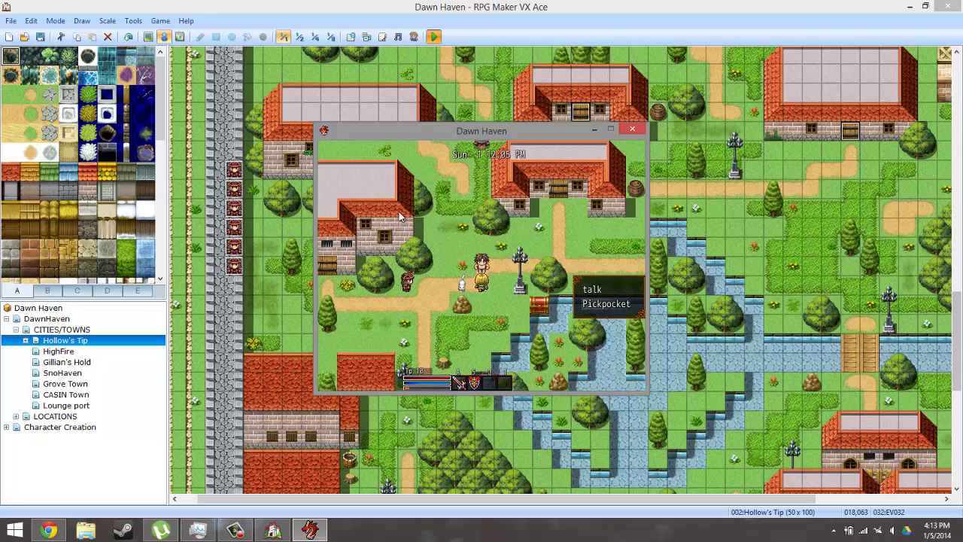
key("Return")
key("Return")
key("Return")
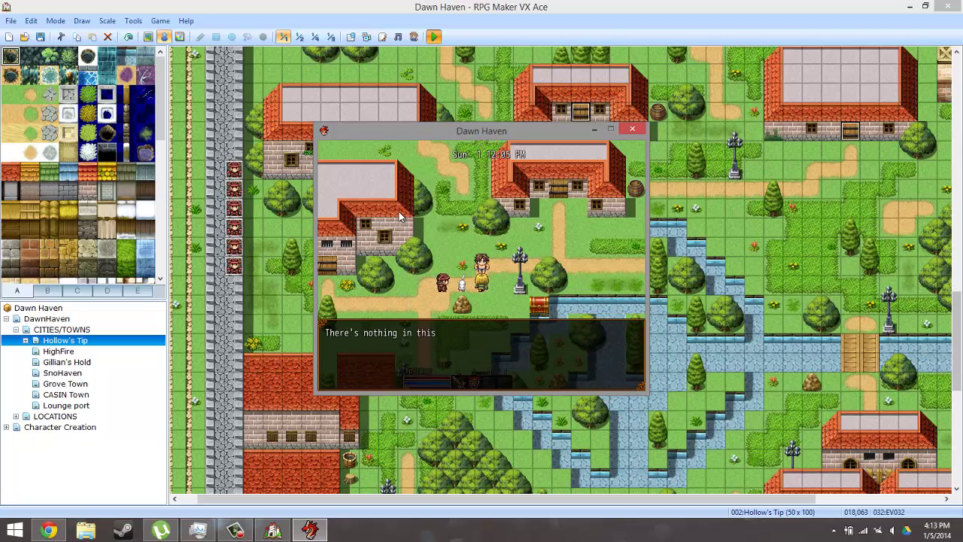
key("Return")
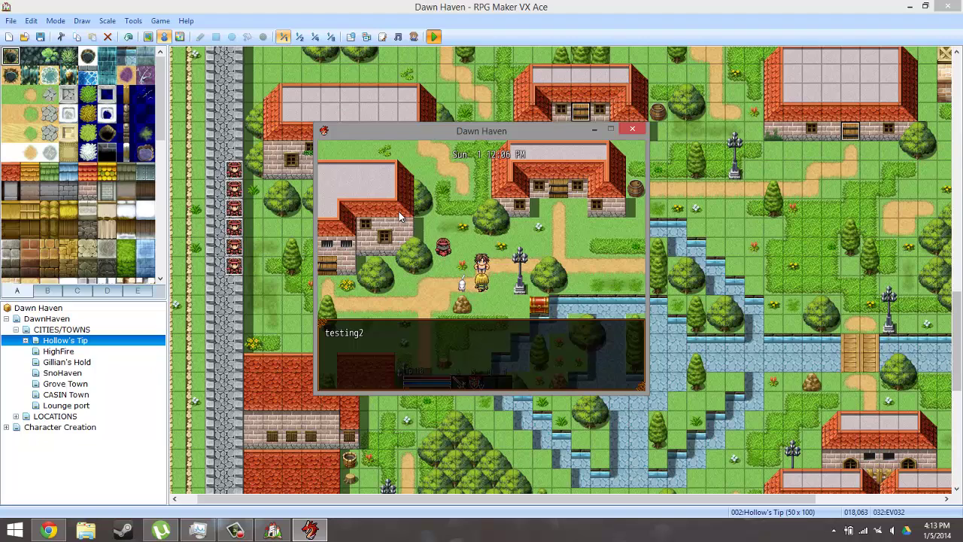
key("Return")
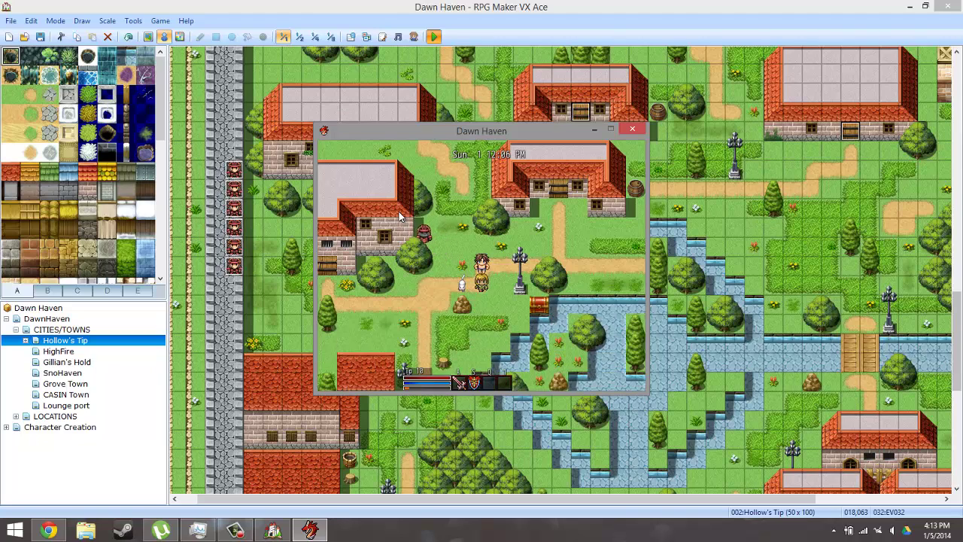
Pickpocket the same villager several more times to test the repeat limit, dismissing each message
key("Return")
key("Down")
key("Return")
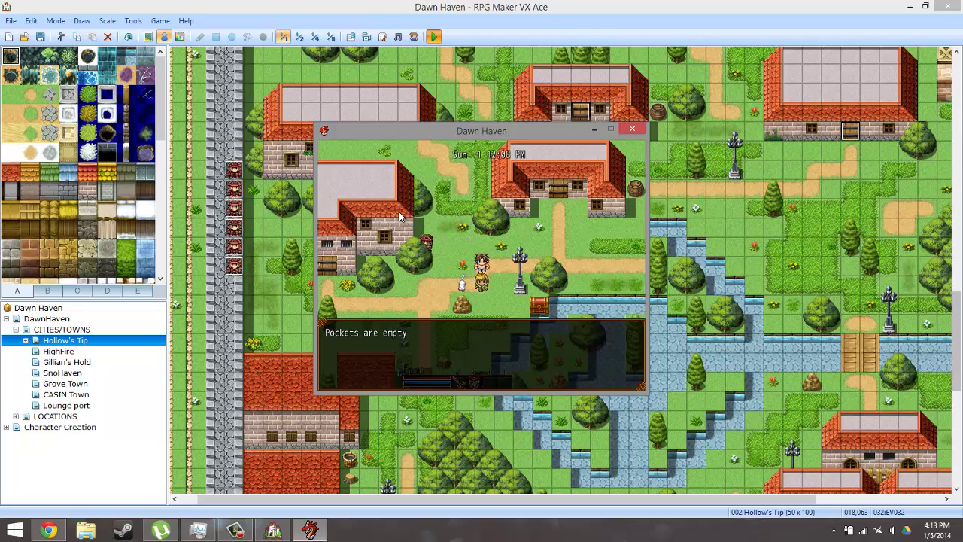
key("Return")
key("Return")
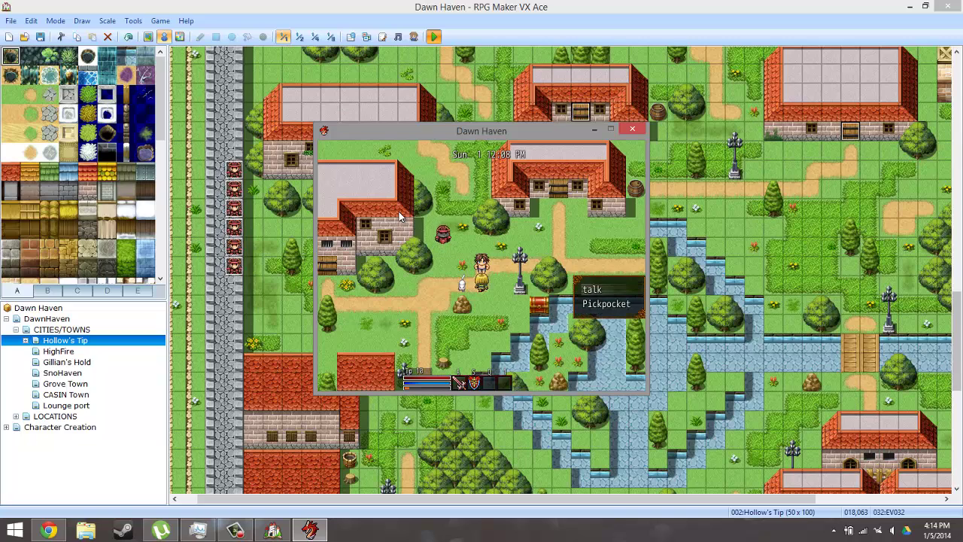
key("Down")
key("Return")
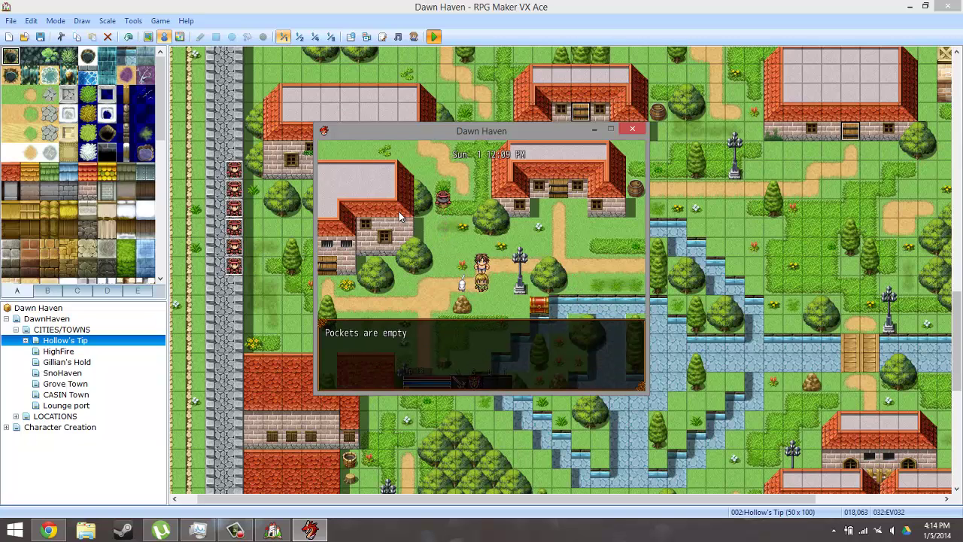
key("Return")
key("Return")
key("Down")
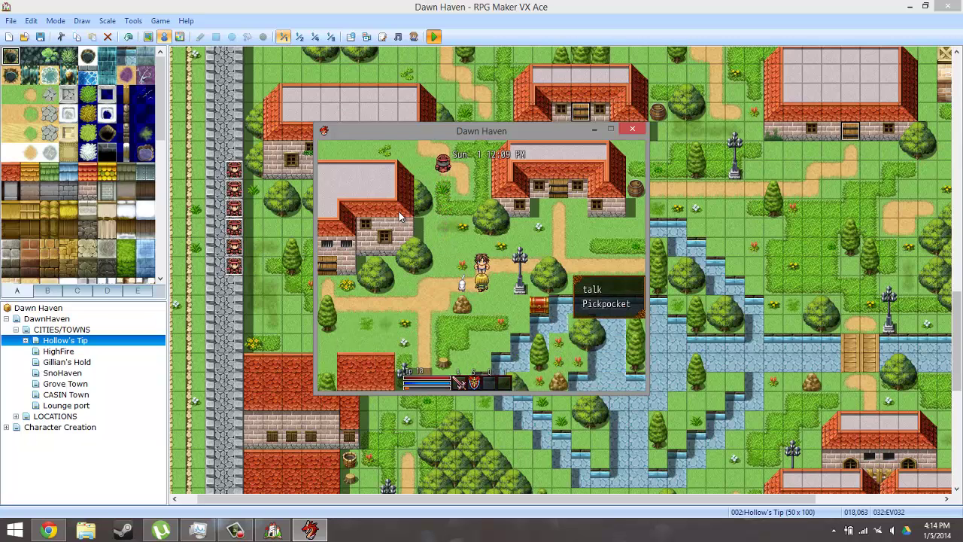
key("Return")
key("Return")
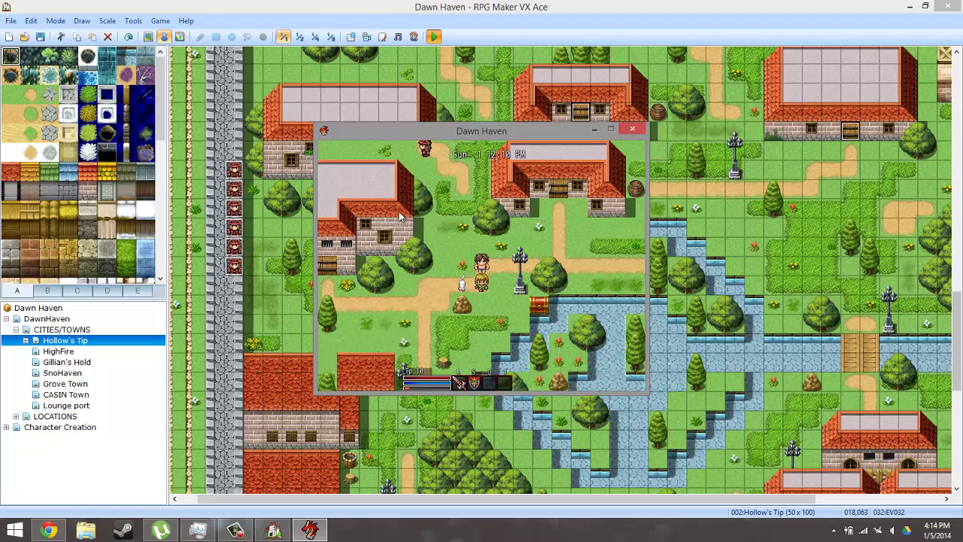
key("Return")
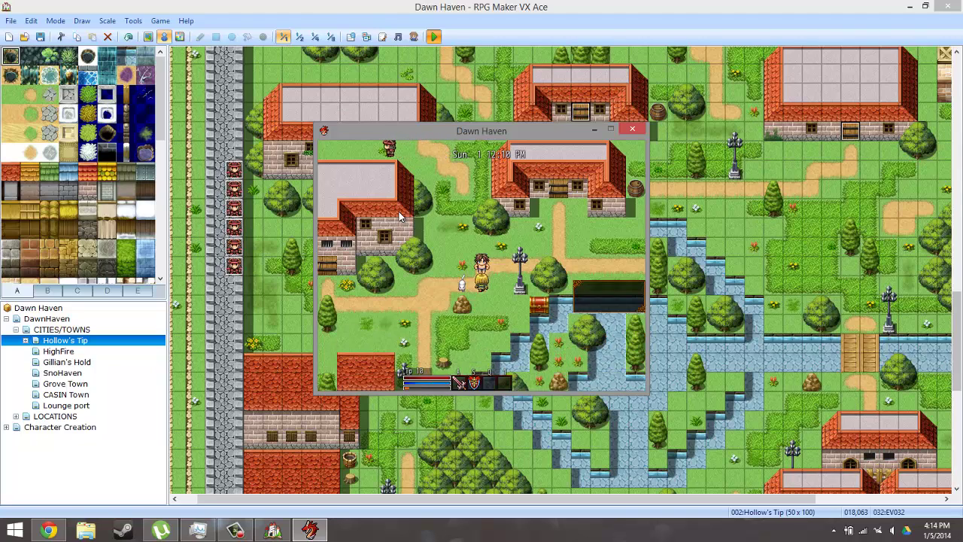
key("Down")
key("Return")
key("Return")
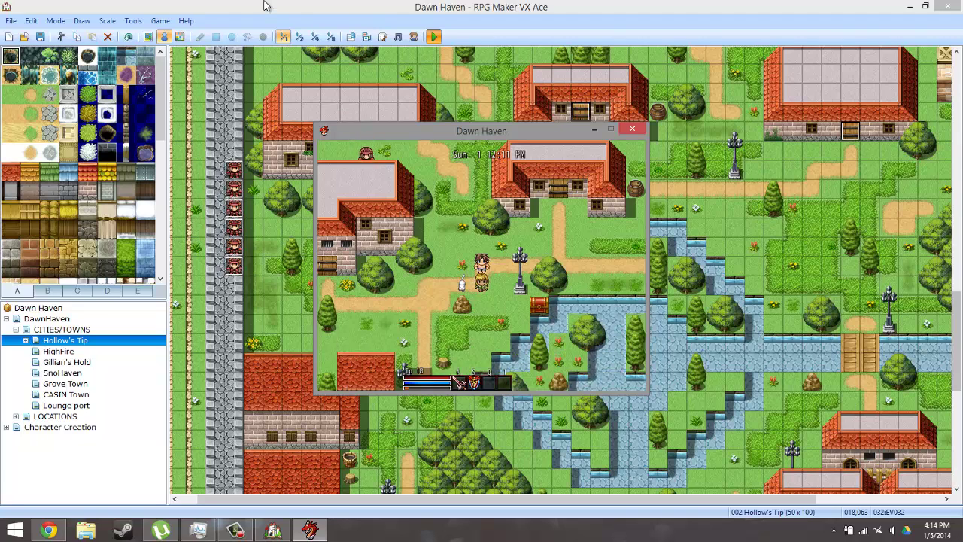
key("Return")
key("Down")
key("Return")
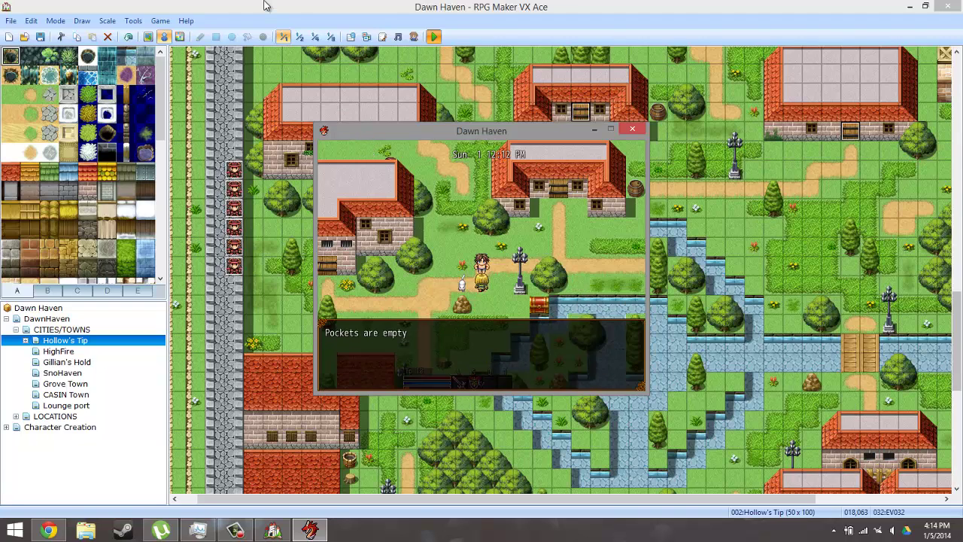
key("Return")
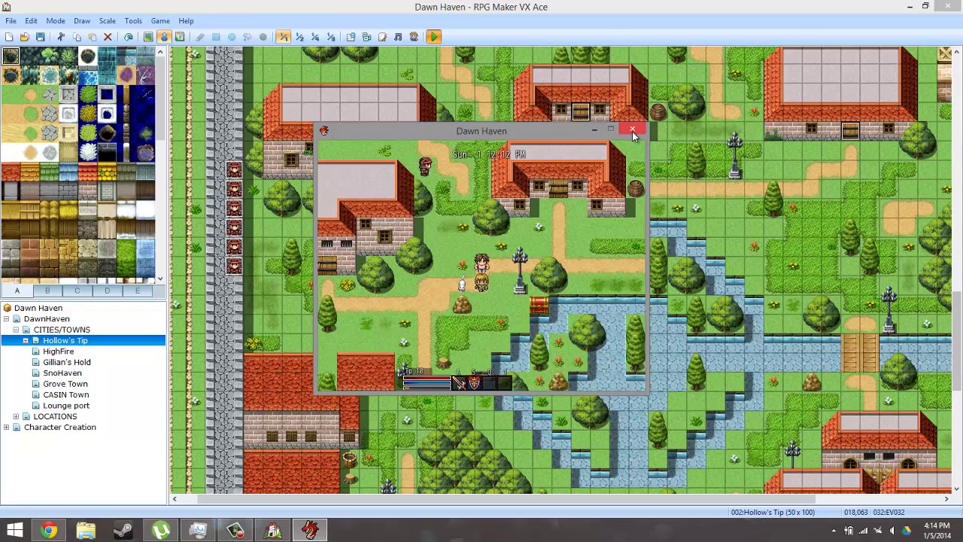
Close the playtest, open the blond villager's event and review the Pickpocket branch commands on page 2
left_click(632, 129)
double_click(504, 209)
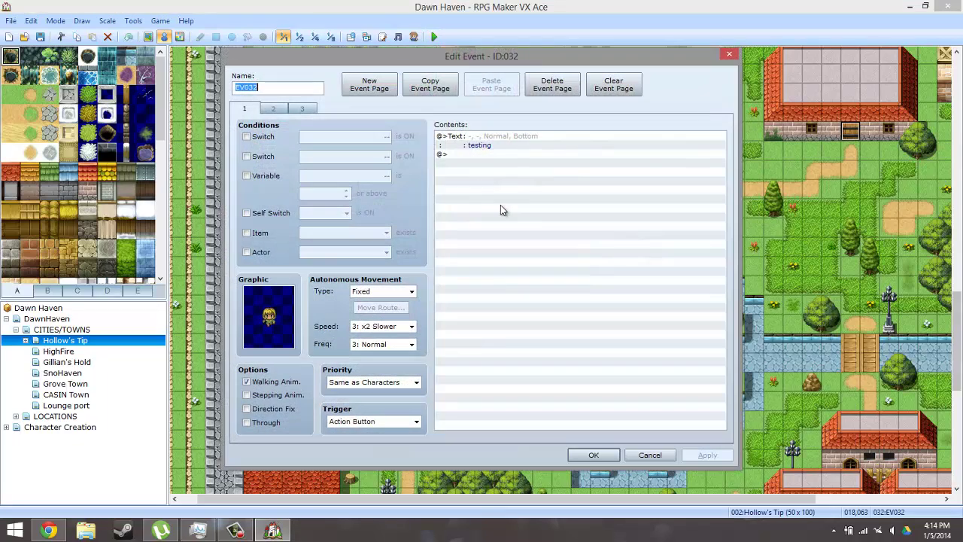
left_click(280, 109)
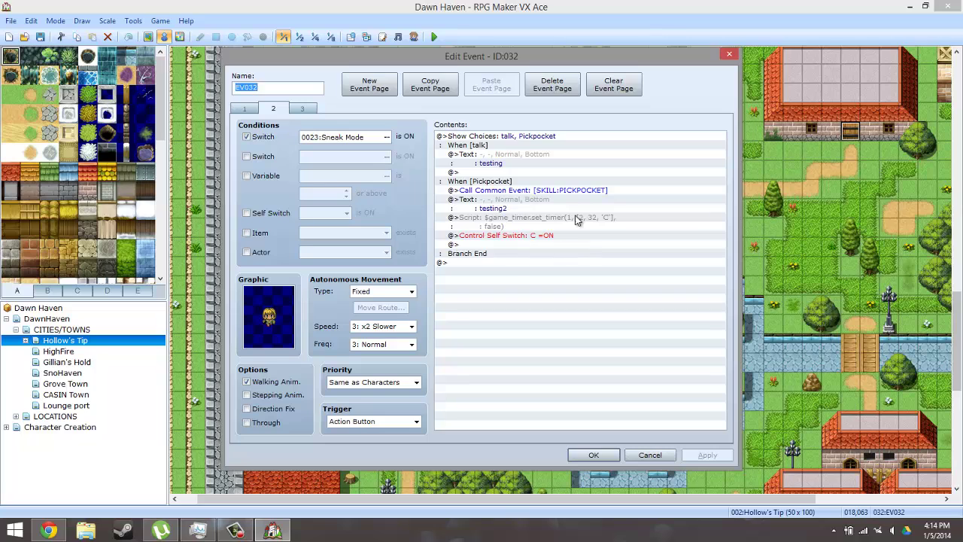
left_click(572, 198)
left_click(570, 191)
left_click(566, 202)
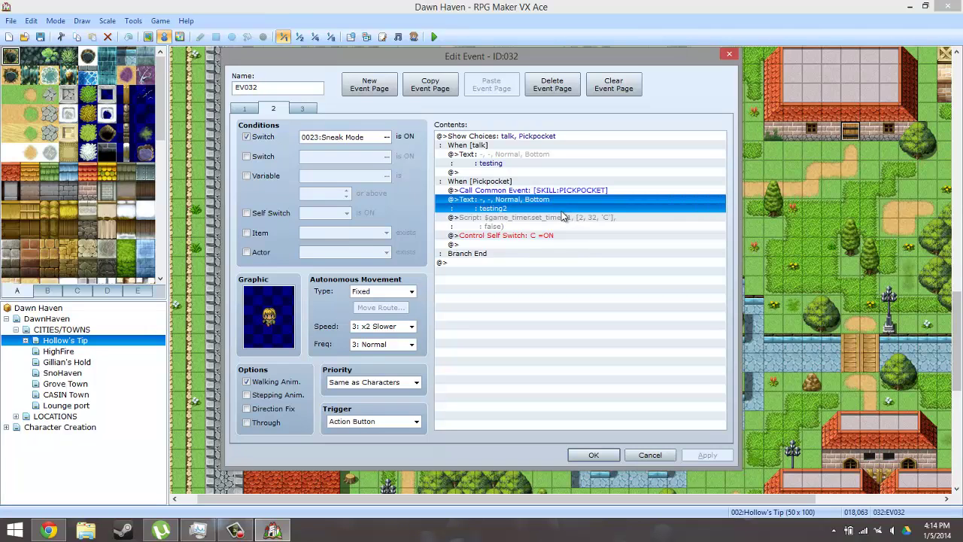
left_click(561, 220)
left_click(559, 237)
Review page 3's HT Guards Chase branch and its "Pockets are empty" message, then close the event
left_click(301, 108)
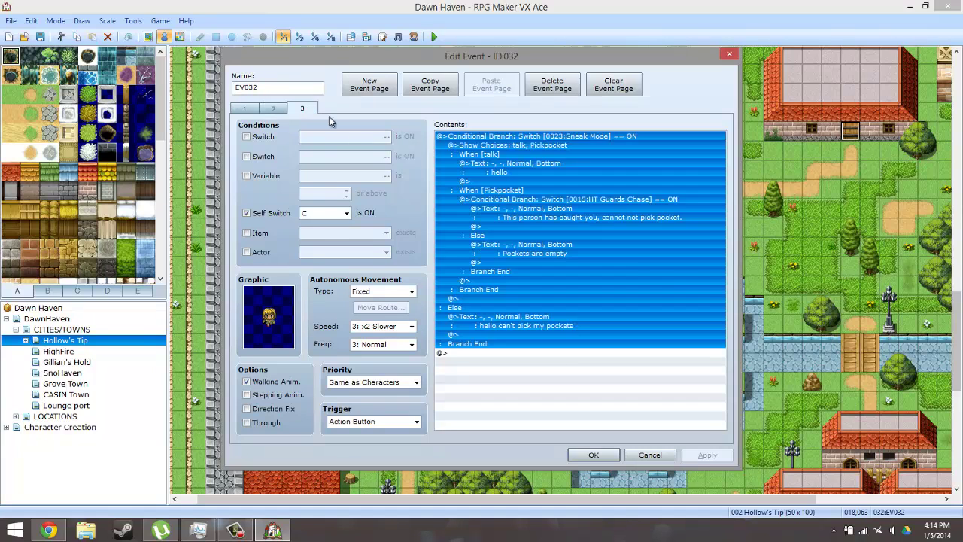
left_click(630, 261)
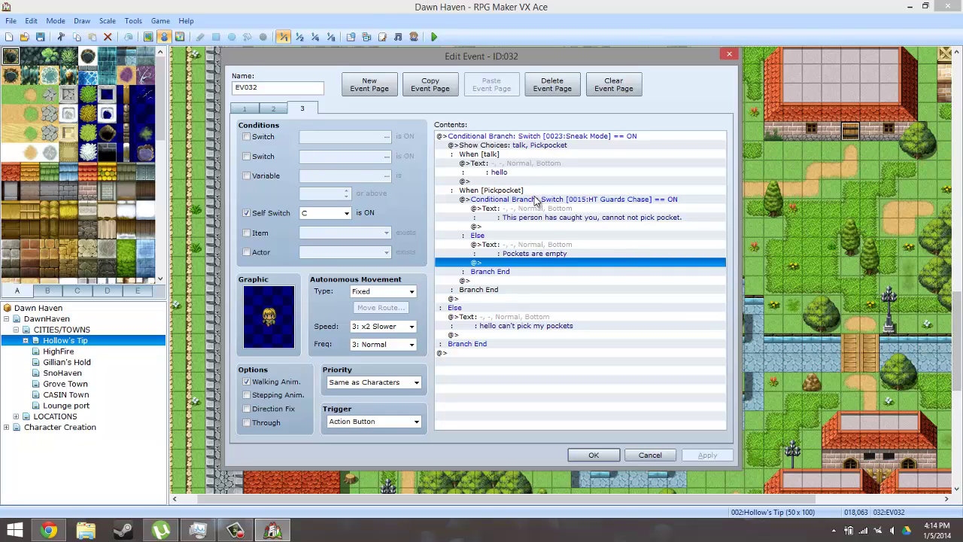
left_click(547, 245)
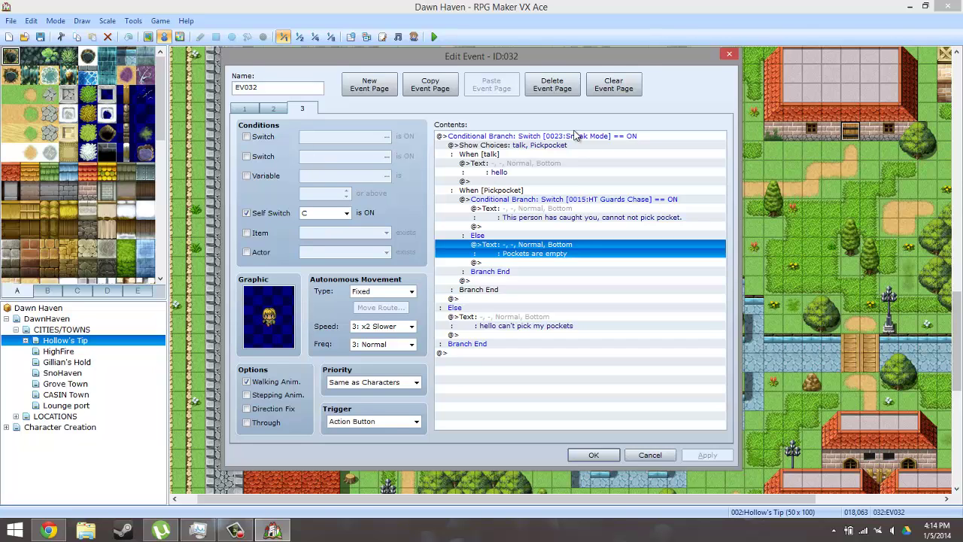
key("Return")
key("ctrl+a")
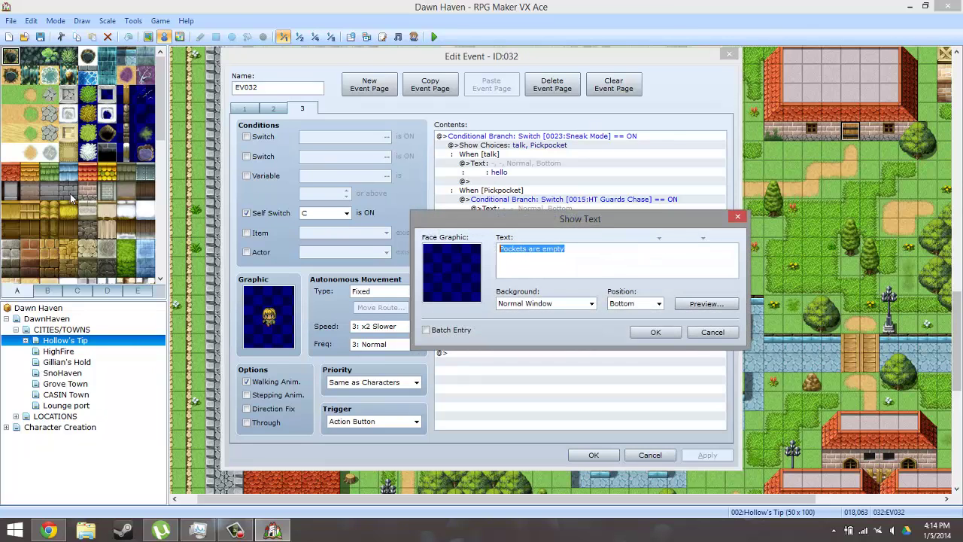
left_click(651, 333)
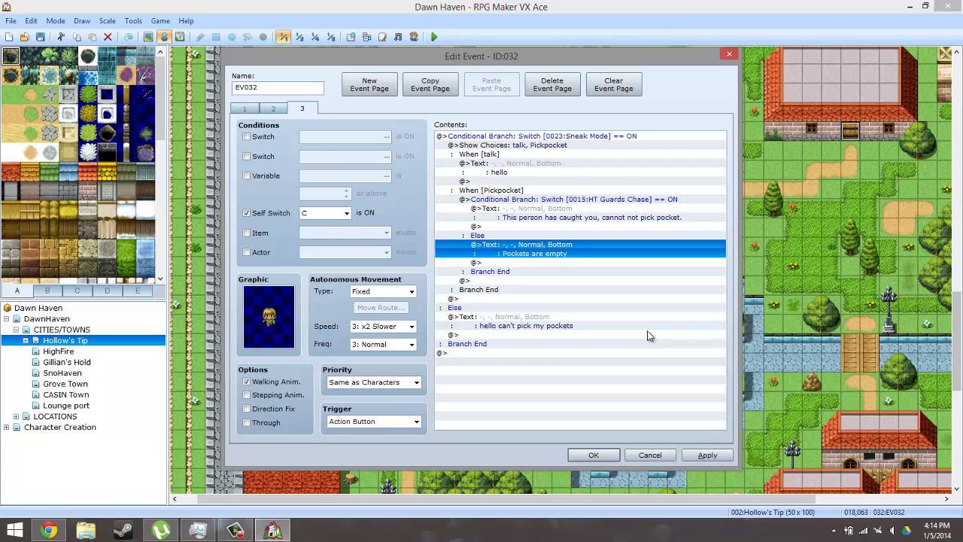
key("Return")
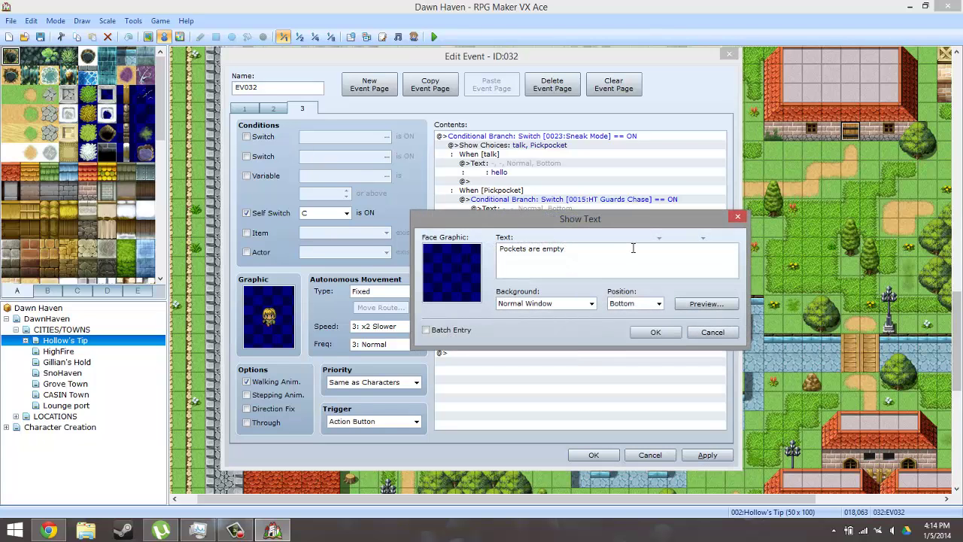
left_click(655, 332)
left_click(649, 455)
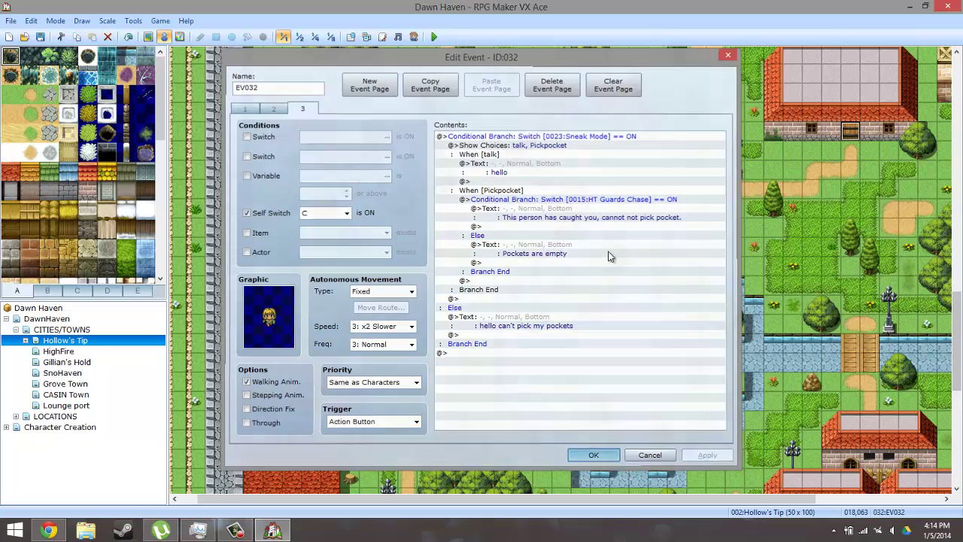
Start a new playtest, saving the changes to Dawn Haven, and load the Save 1 game
left_click(435, 36)
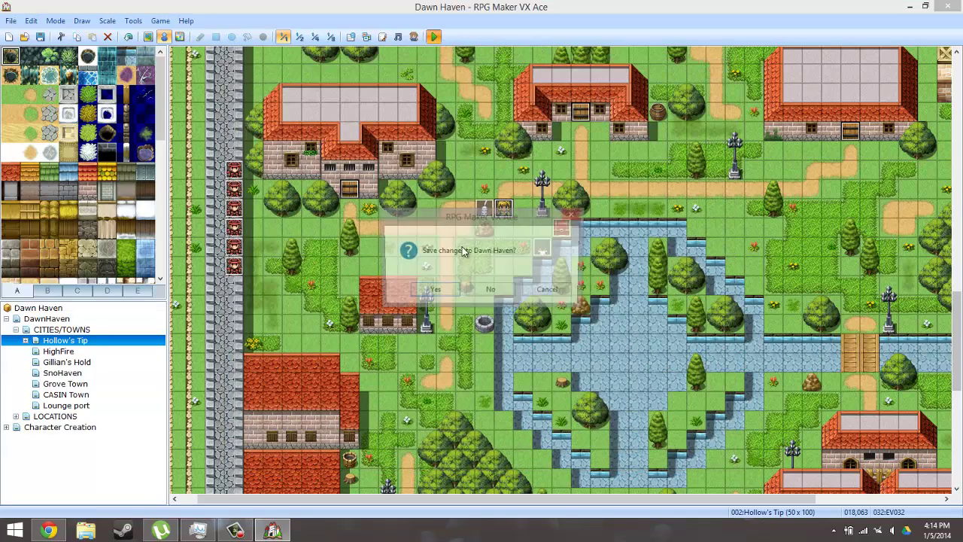
left_click(444, 292)
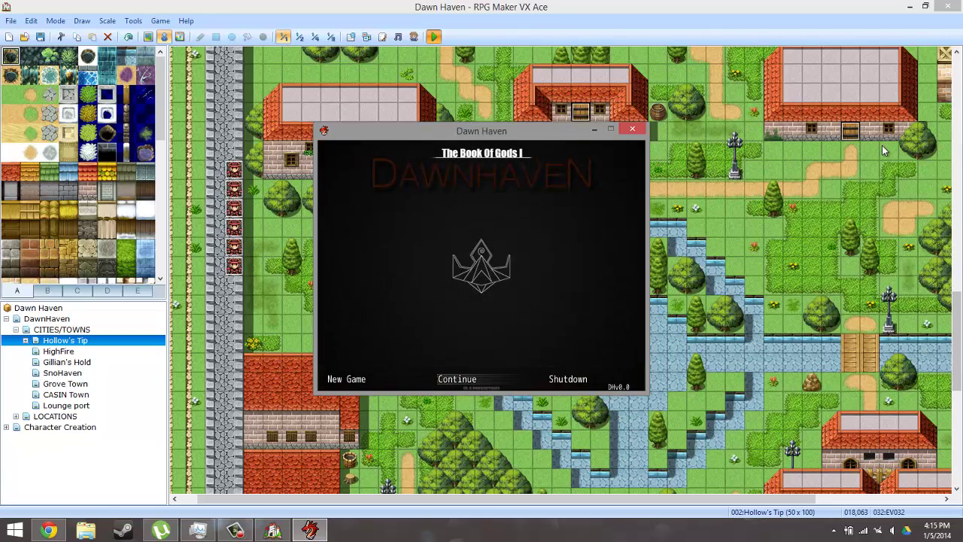
key("Return")
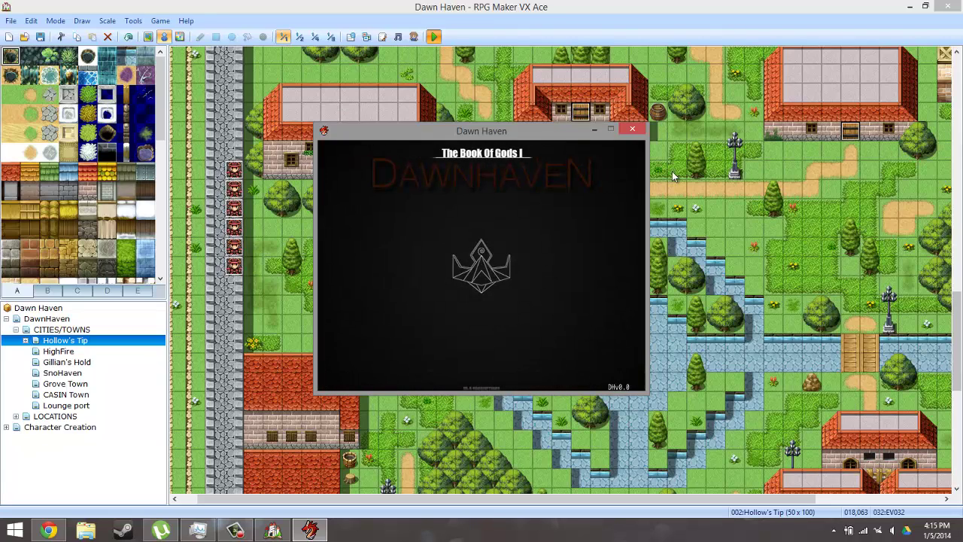
left_click(229, 531)
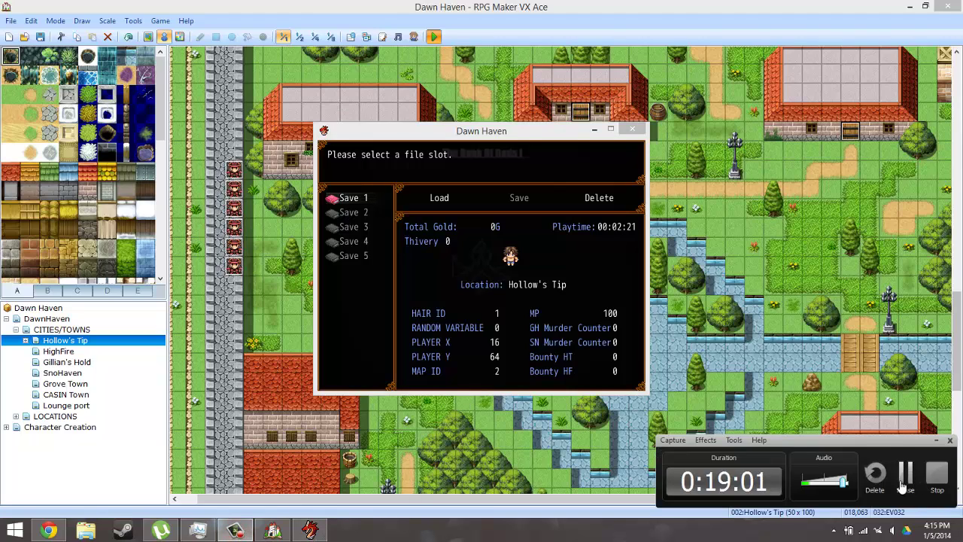
left_click(482, 276)
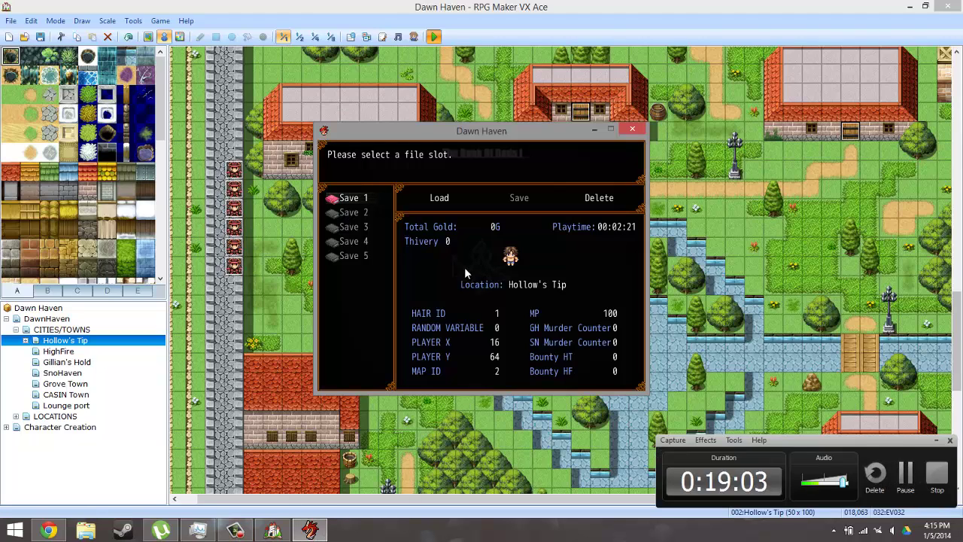
key("Return")
key("Return")
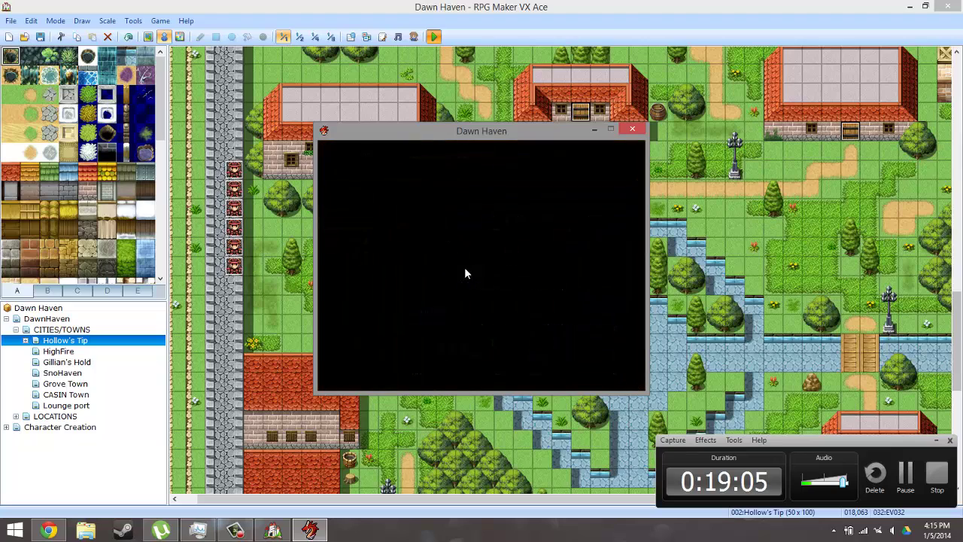
left_click(906, 482)
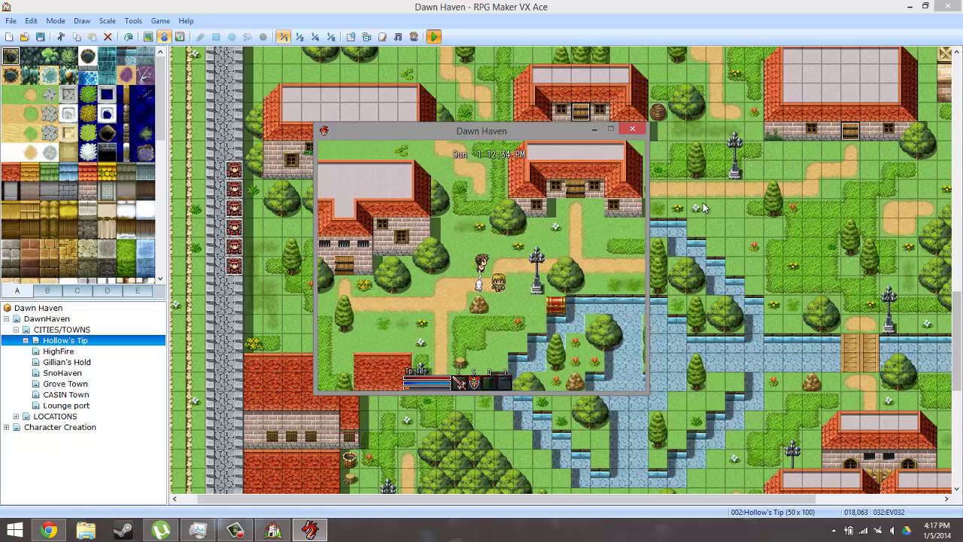
Talk to the blond villager, choose to pickpocket them, go through the messages up to "yes", and close the playtest
key("Return")
key("Return")
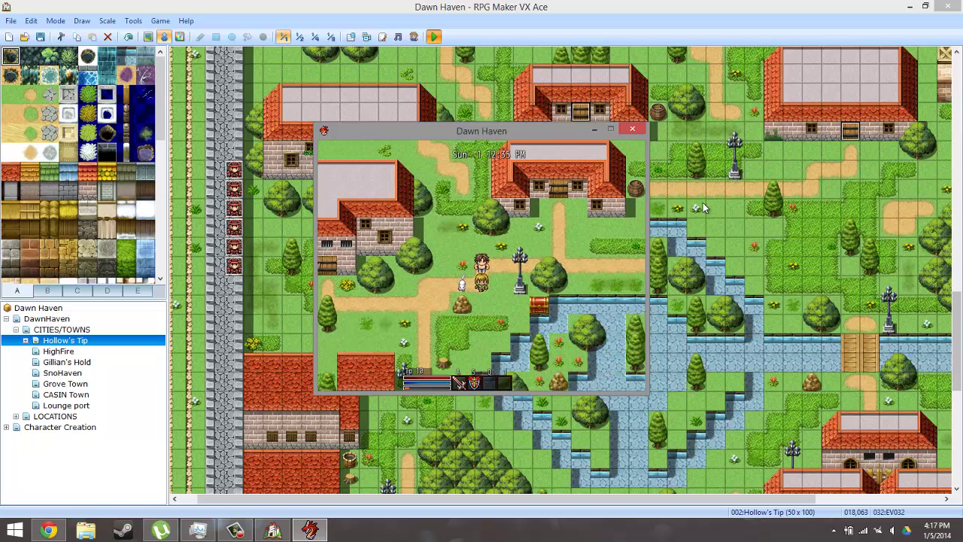
key("Return")
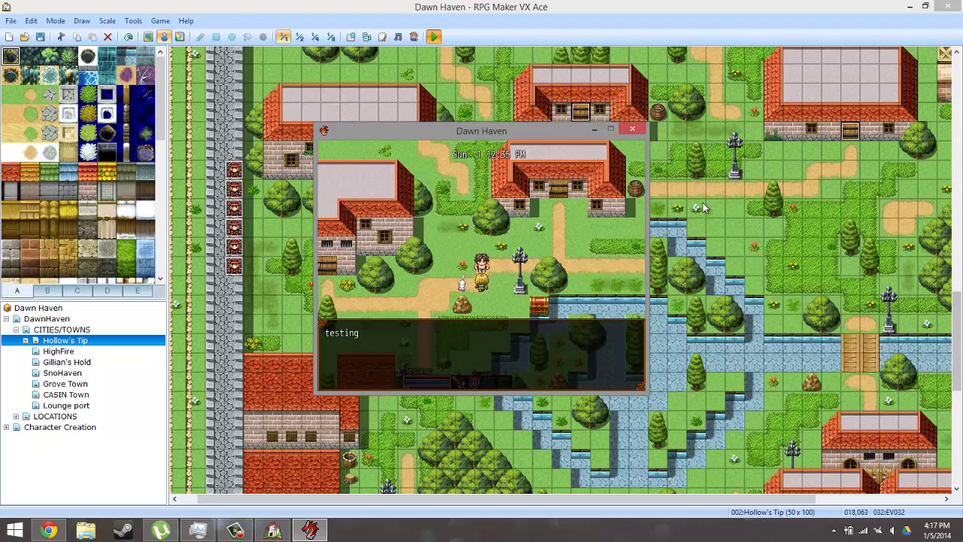
key("Return")
key("Return")
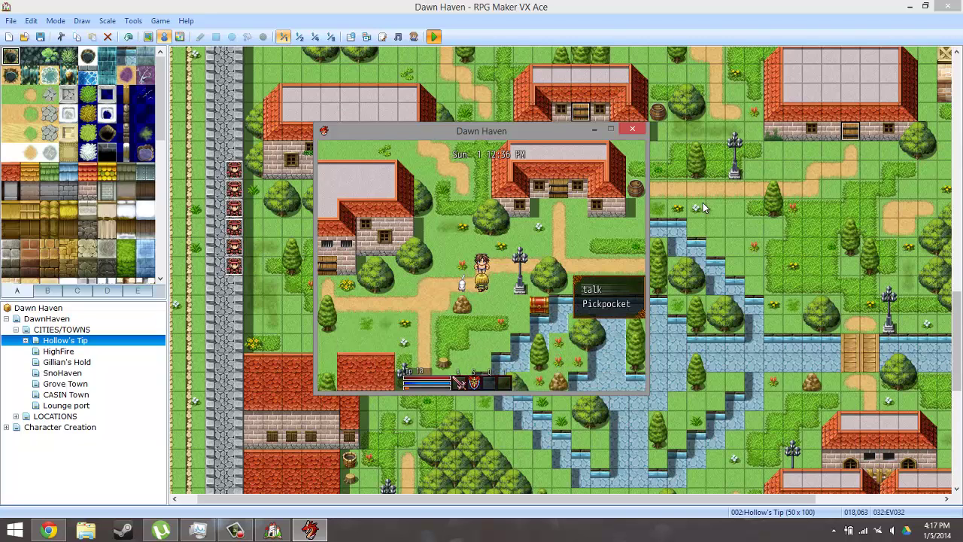
key("Down")
key("Return")
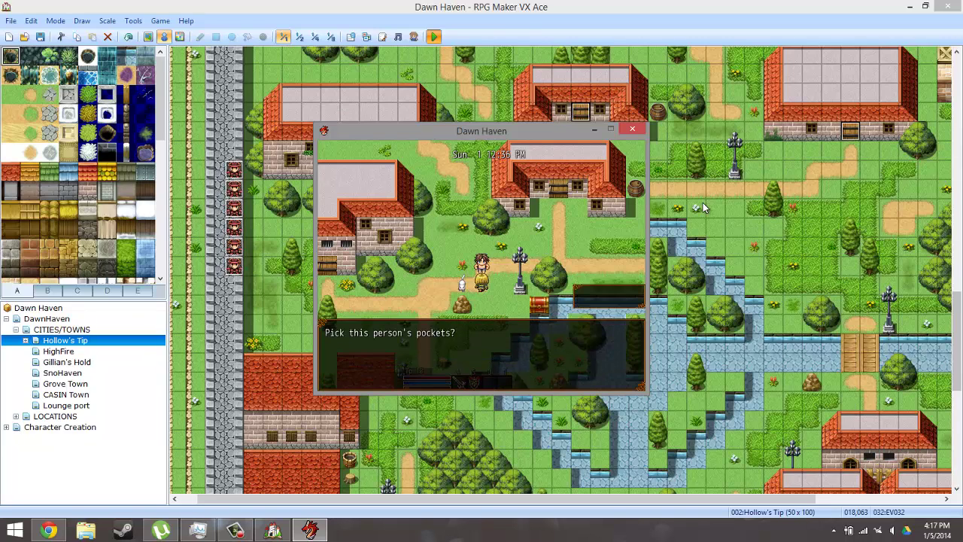
key("Return")
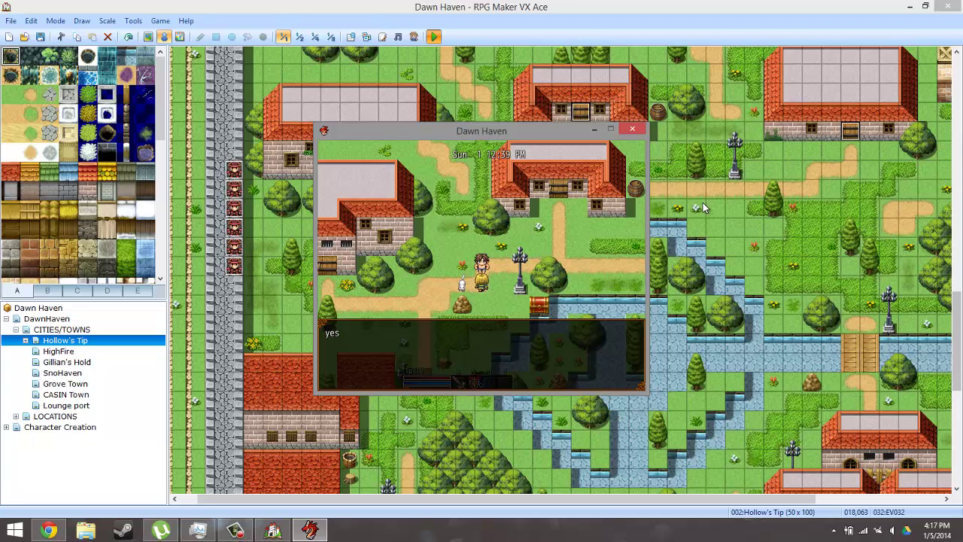
left_click(634, 129)
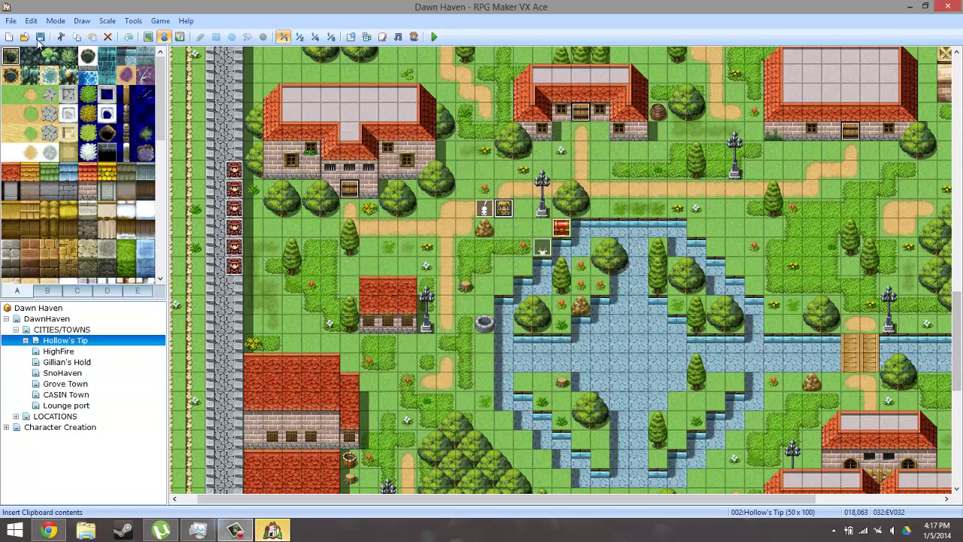
left_click(272, 529)
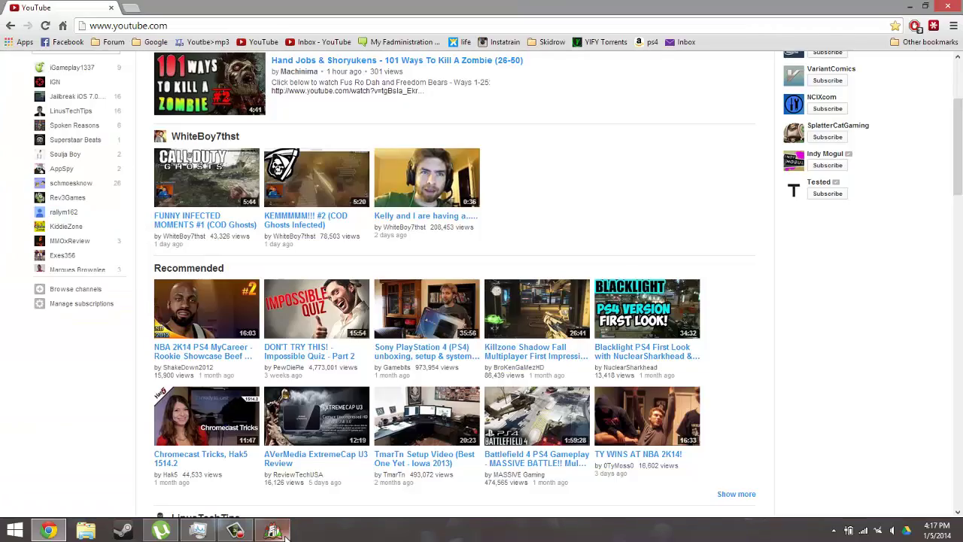
left_click(273, 530)
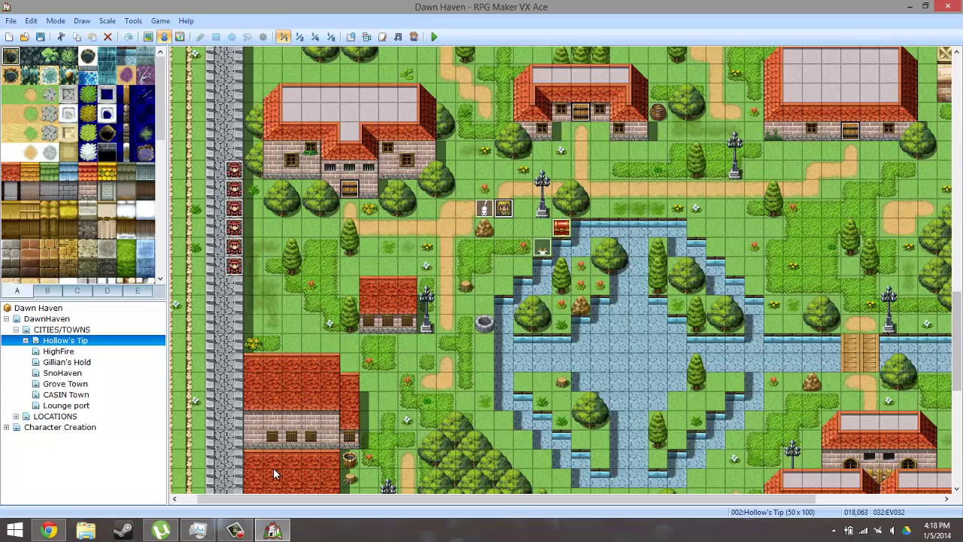
Find Aptana Studio 3 with the system search, launch it and maximize its window
key("super")
type("apa")
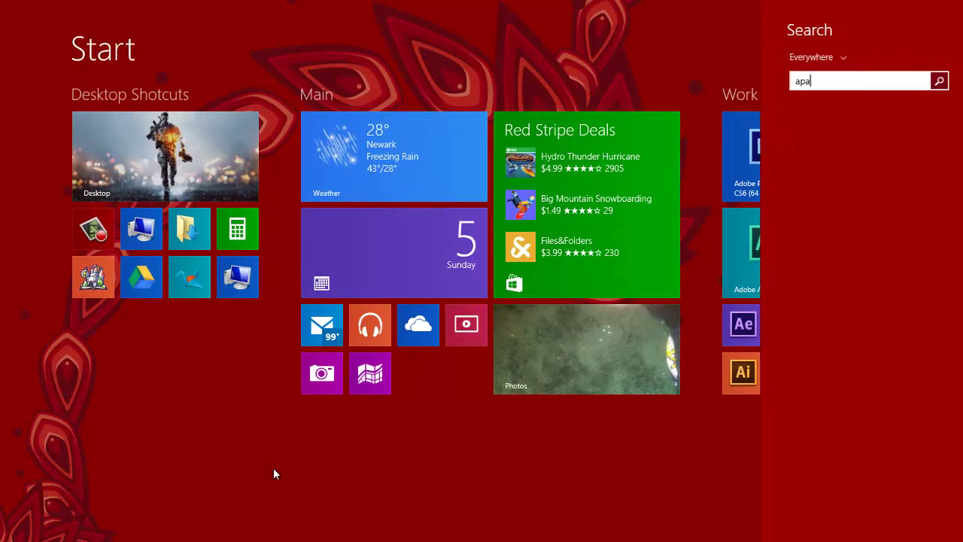
type("ta")
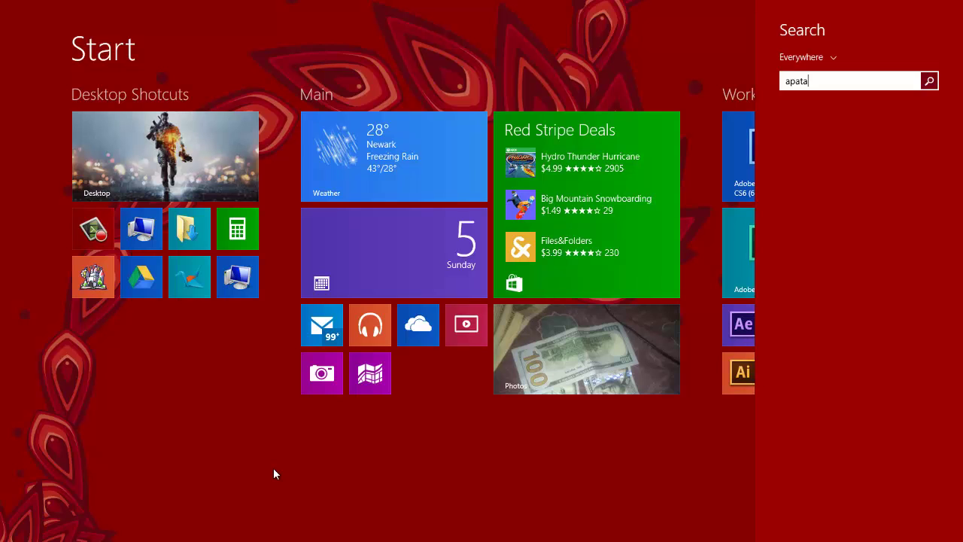
type("n")
key("BackSpace")
key("BackSpace")
key("BackSpace")
key("BackSpace")
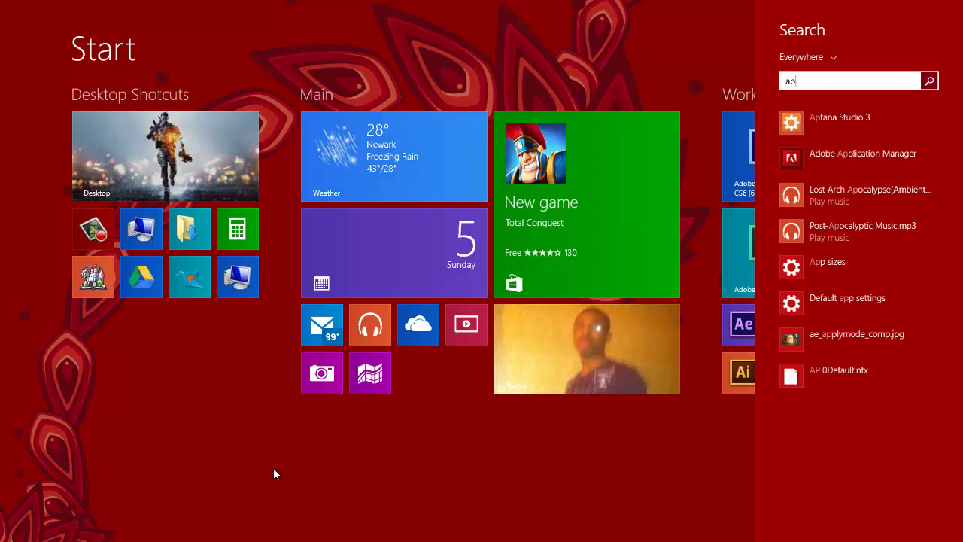
key("Down")
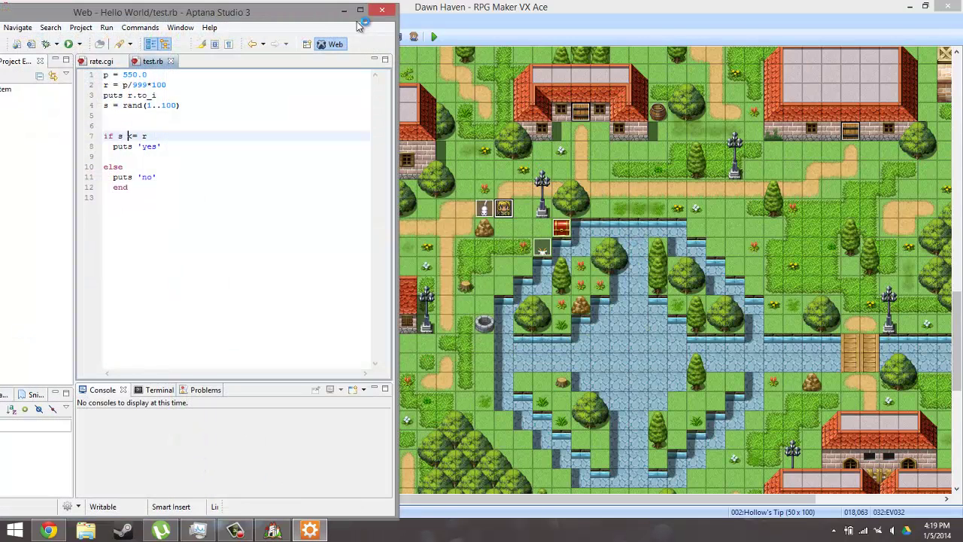
left_click(361, 10)
Clear all the existing code from test.rb
left_click(274, 247)
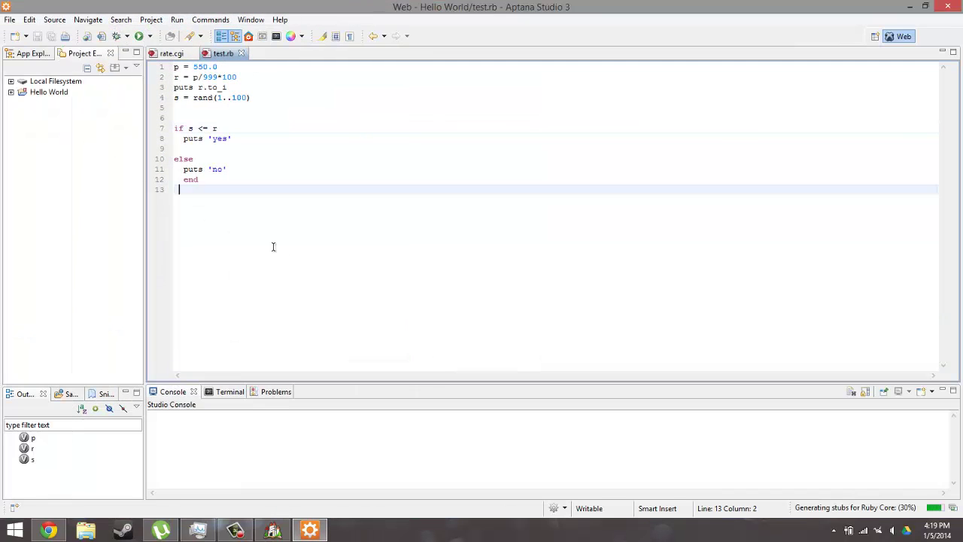
left_click_drag(273, 247, 47, 58)
key("BackSpace")
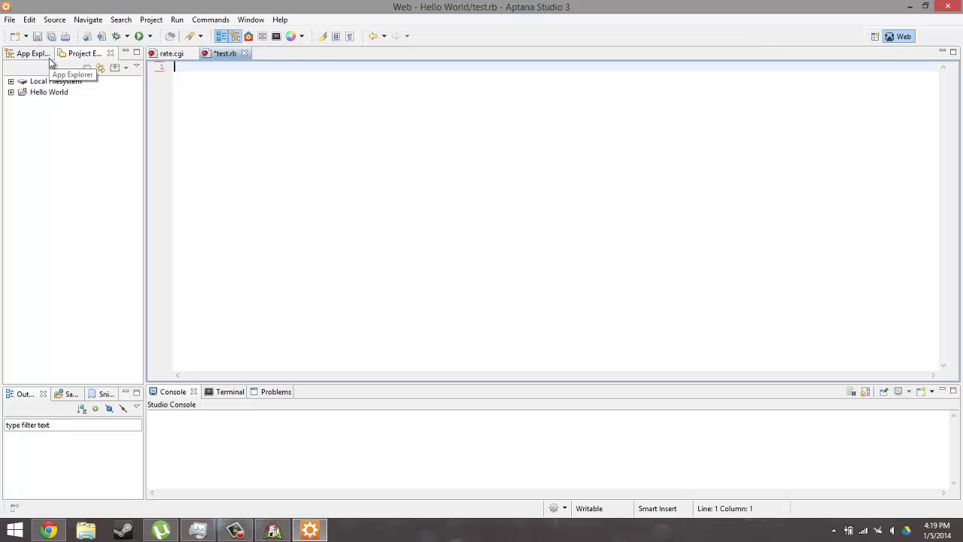
Define the variables lvp = 50 and lvs = 60 on the first two lines of test.rb
type("#!")
type("p")
key("Return")
type("#!s")
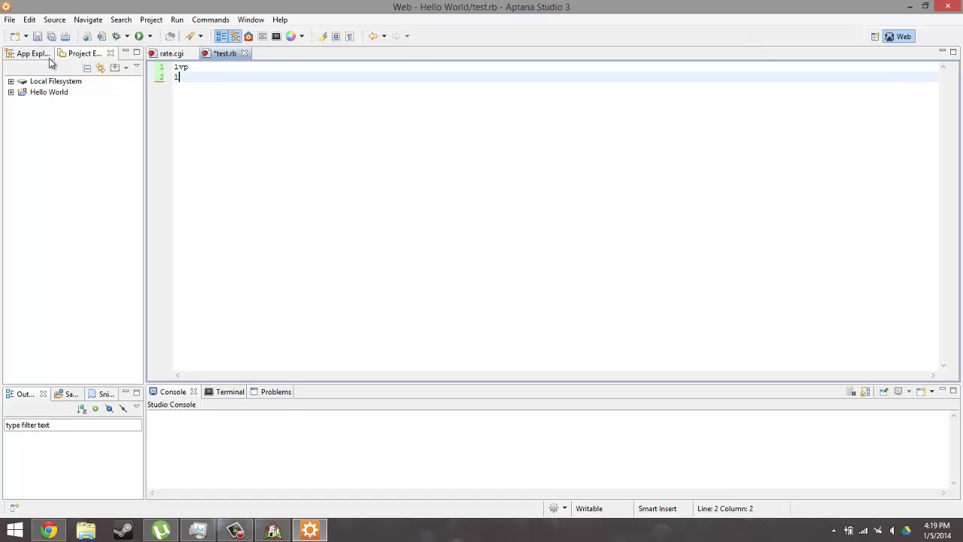
key("Up")
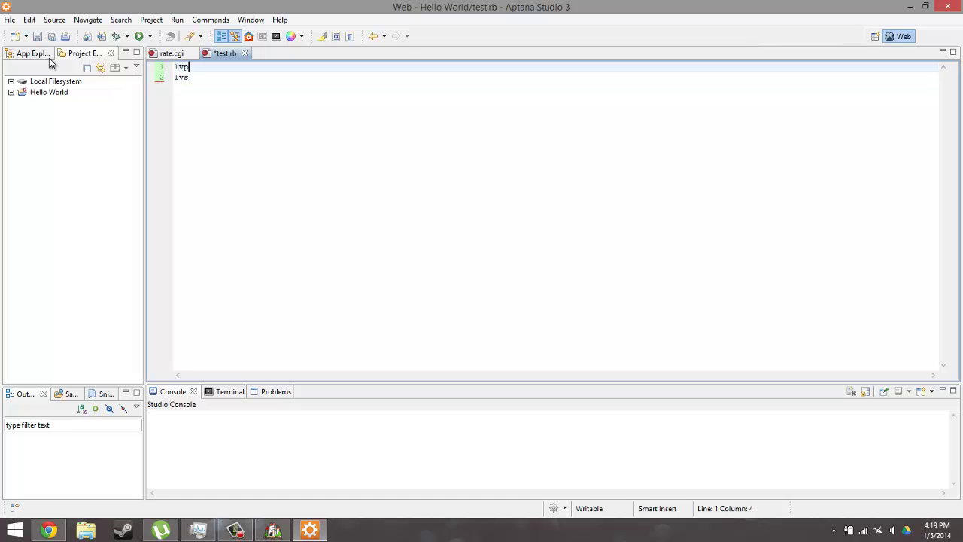
type("= 50")
key("Down")
type("= ")
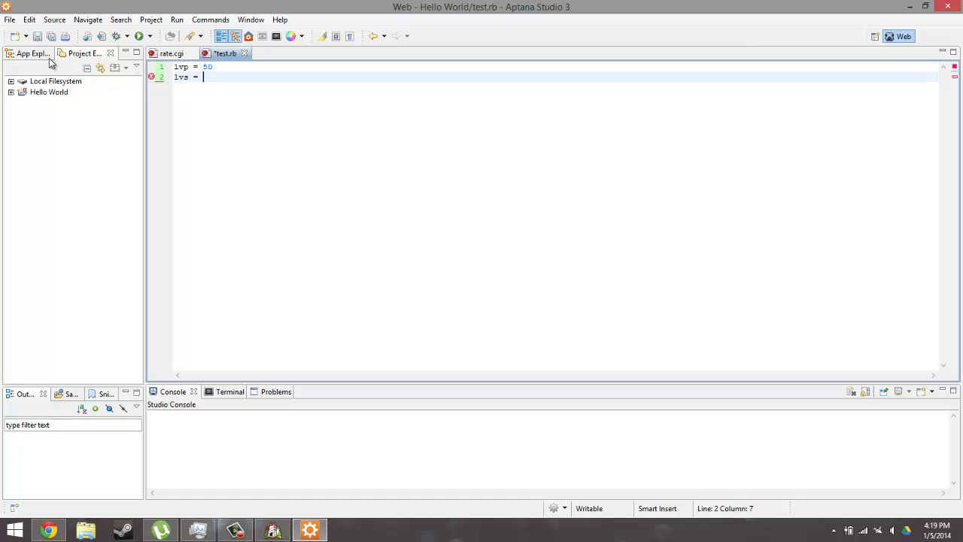
type("60")
key("Return")
key("Return")
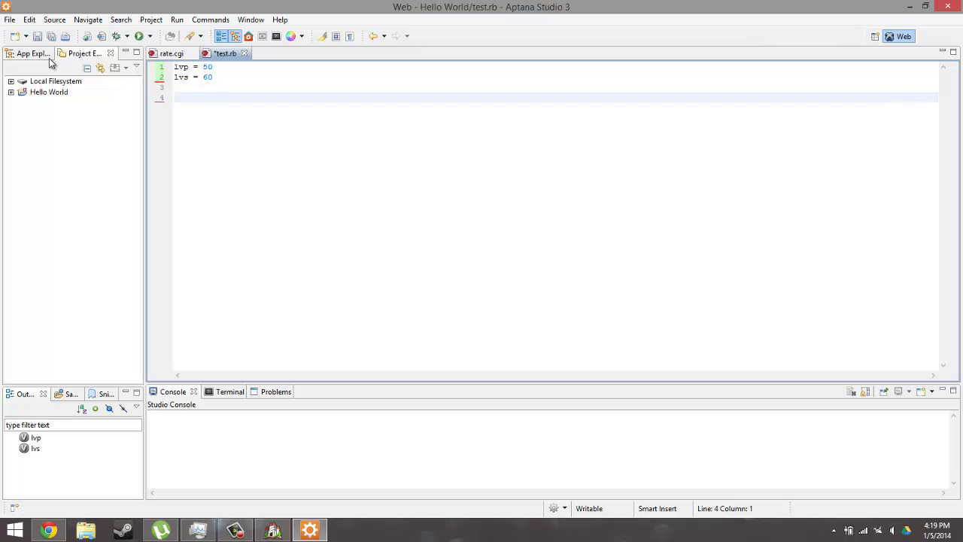
Add an if block testing lvp < lvs that contains the comment "#you picked the pocket"
type("if lvp")
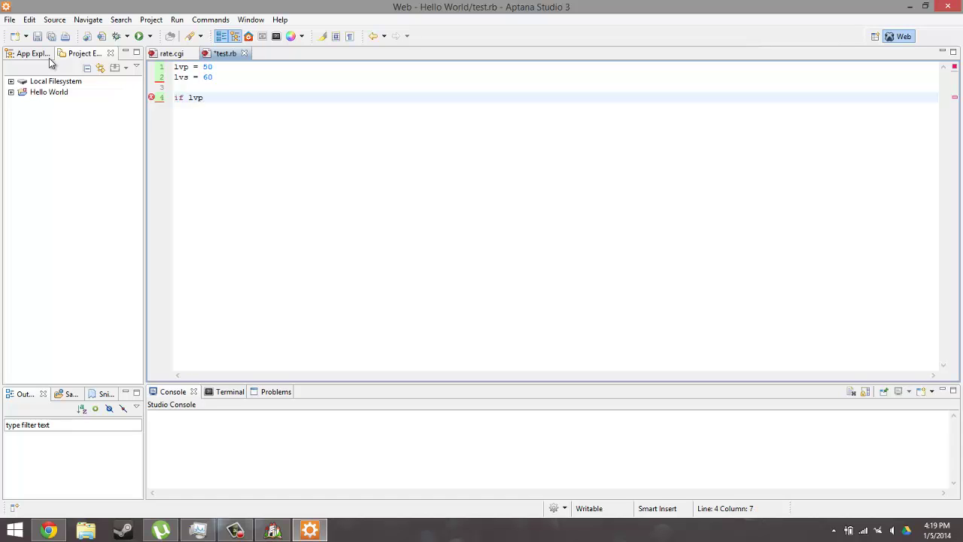
type(" < ")
type("1")
type("v")
type("s")
key("Return")
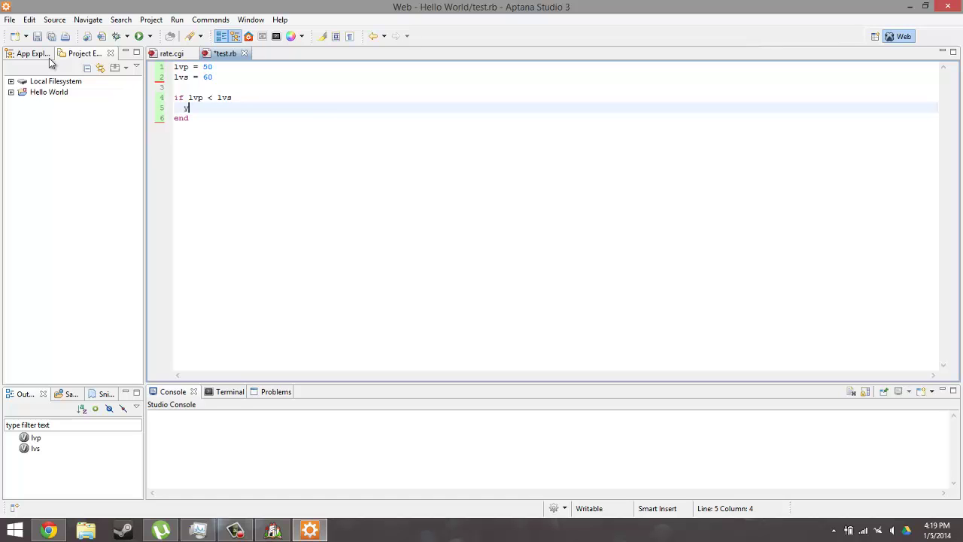
type("#you picked the pocke")
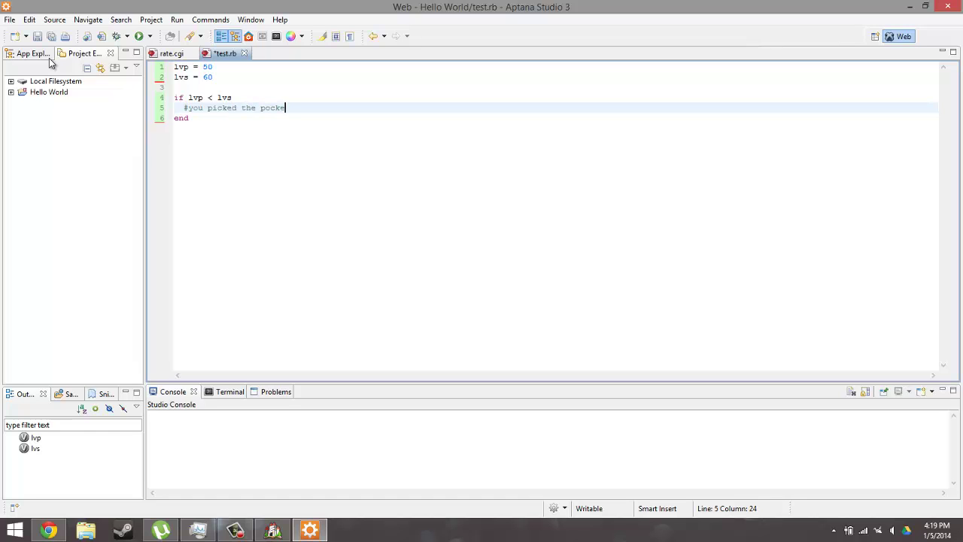
type("t")
Add an else branch with the comment "#you failed", and run test.rb with its changes saved
key("Return")
key("Return")
type("els")
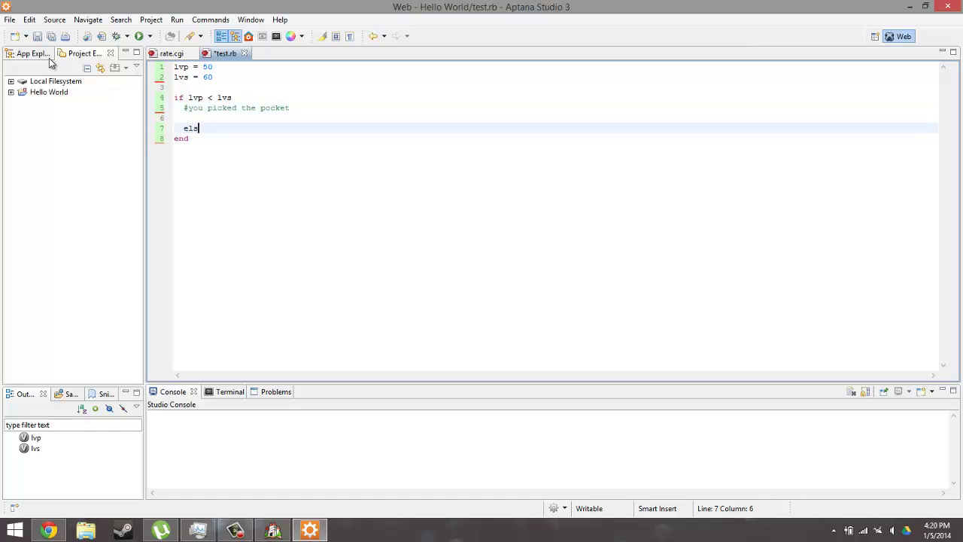
type("e")
key("Return")
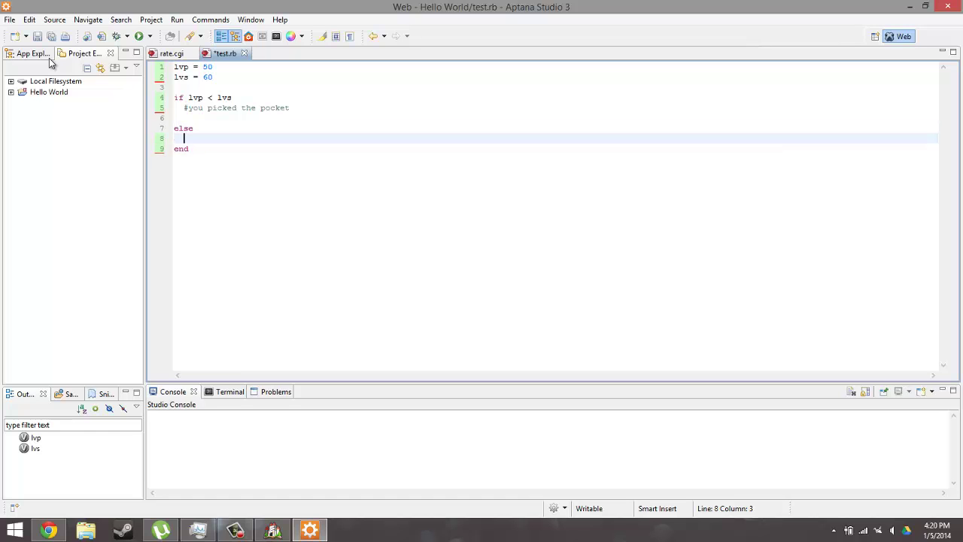
type("#you failed")
left_click(139, 38)
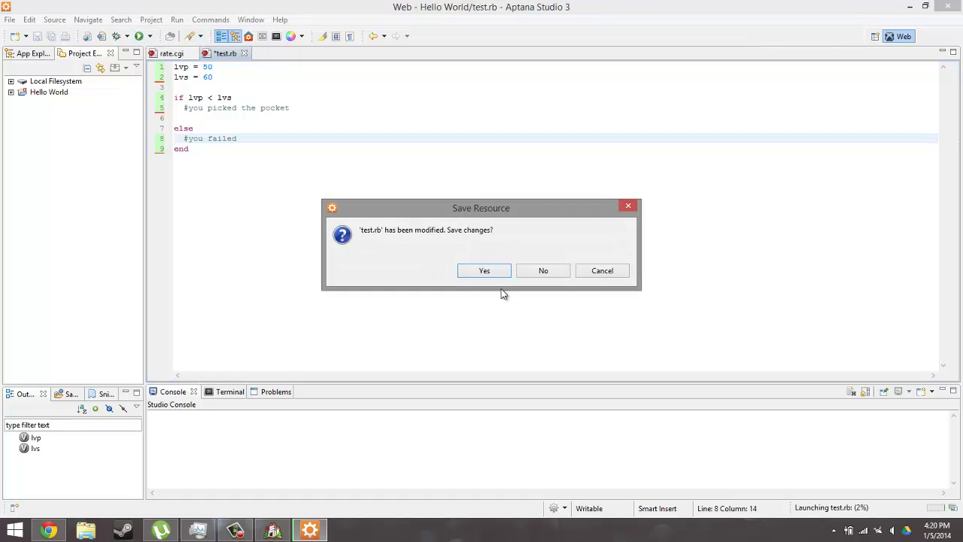
left_click(493, 268)
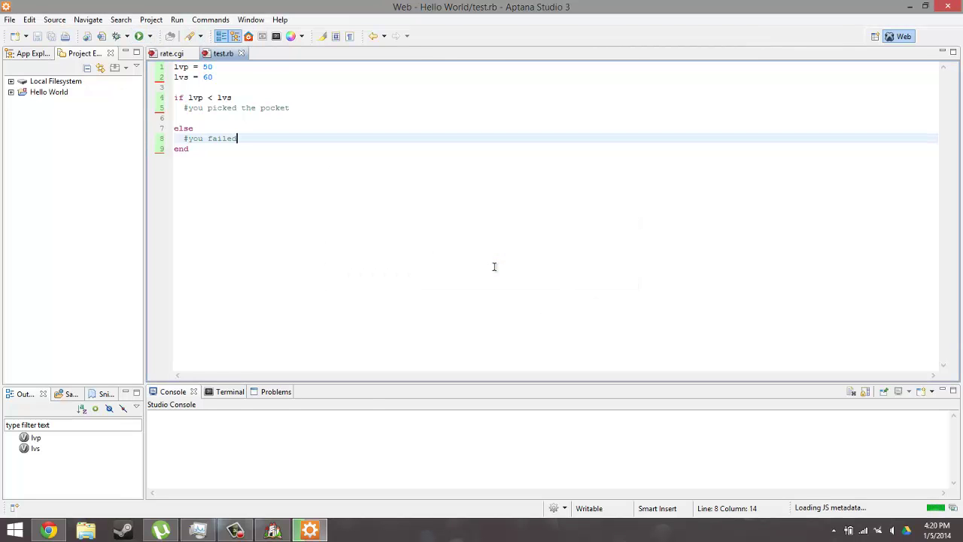
Turn the comment in the if branch into the statement puts "you picked the pocket"
left_click(180, 107)
type("puts \"")
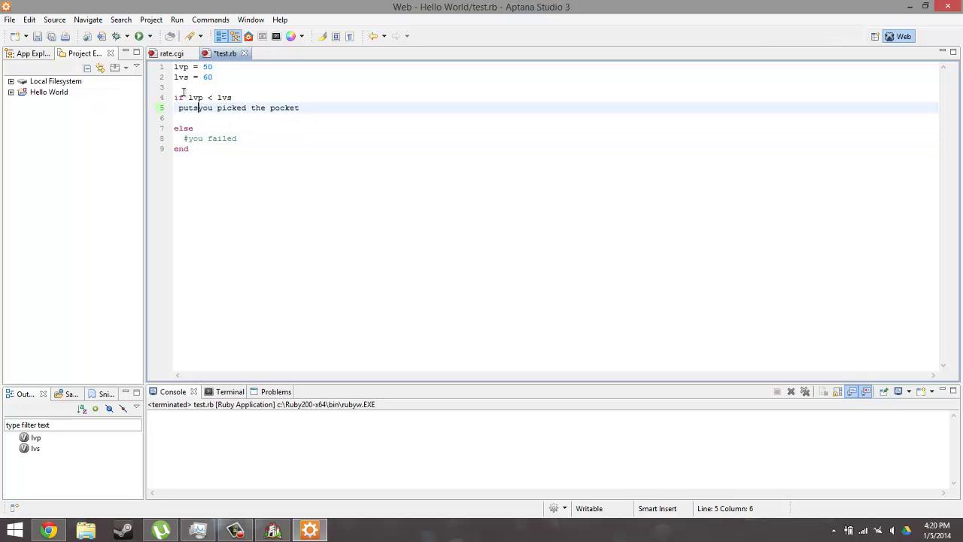
left_click(351, 106)
type("\"")
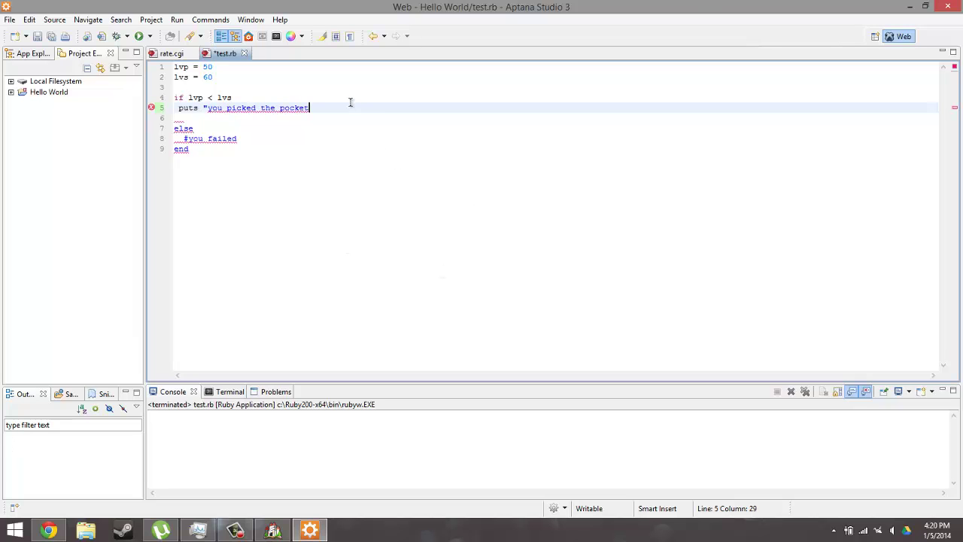
left_click(269, 153)
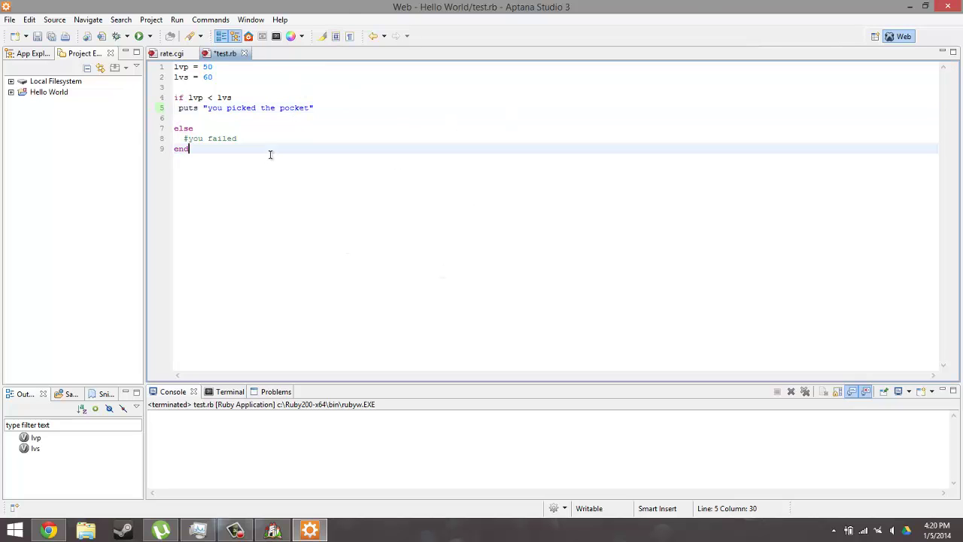
Turn the else branch's comment into the quoted string "you failed" by adding quotes and removing the # sign
left_click(188, 138)
type("\"")
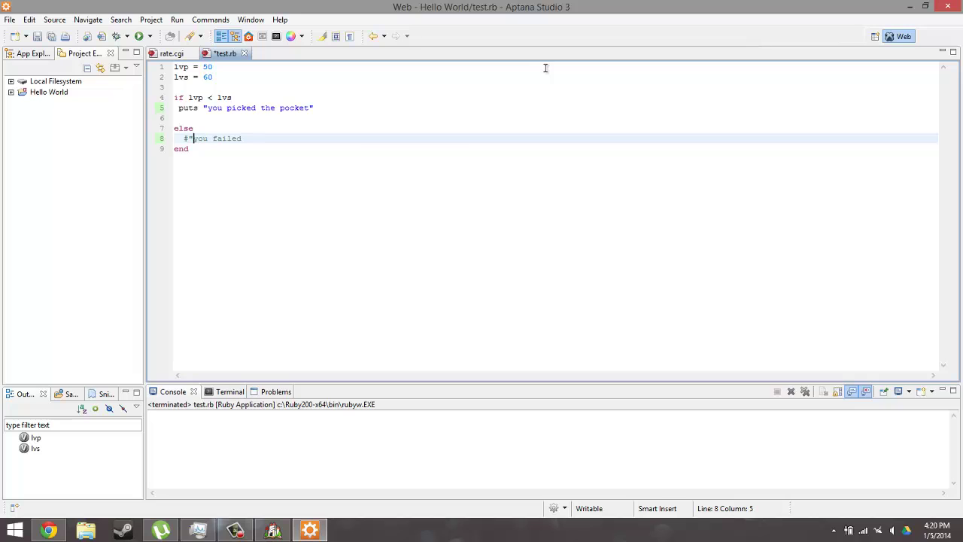
left_click(307, 140)
type("\"")
triple_click(185, 139)
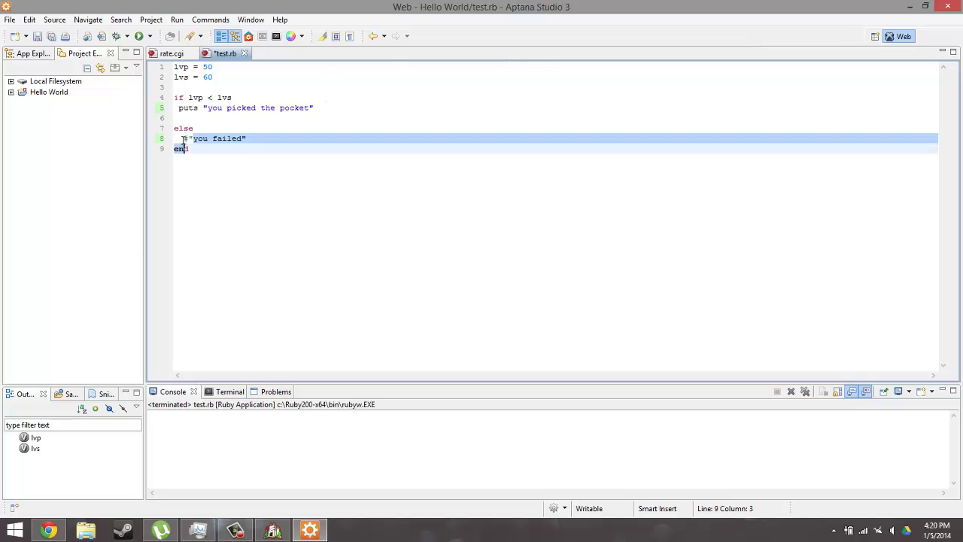
left_click(188, 139)
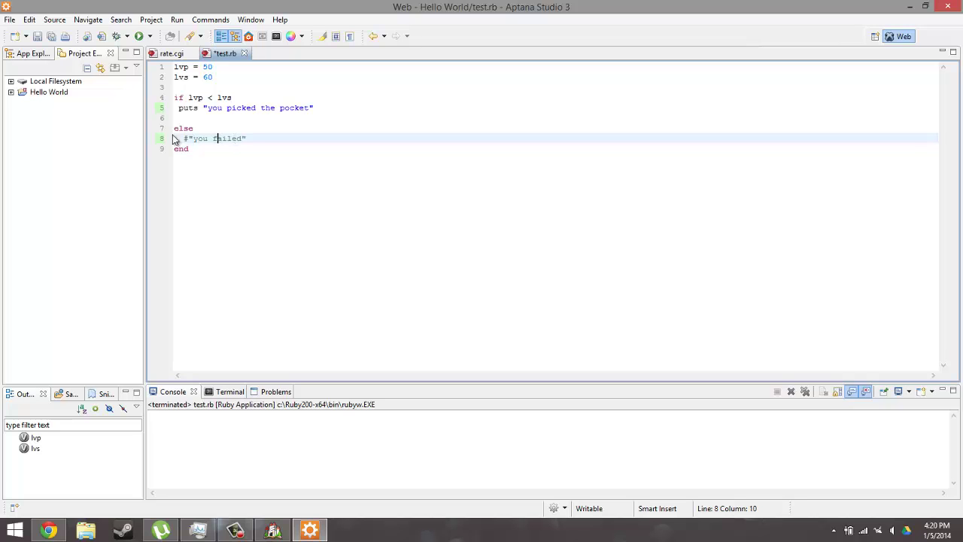
left_click(182, 139)
key("Delete")
Run test.rb again with its changes saved, and switch back to RPG Maker VX Ace
left_click(140, 36)
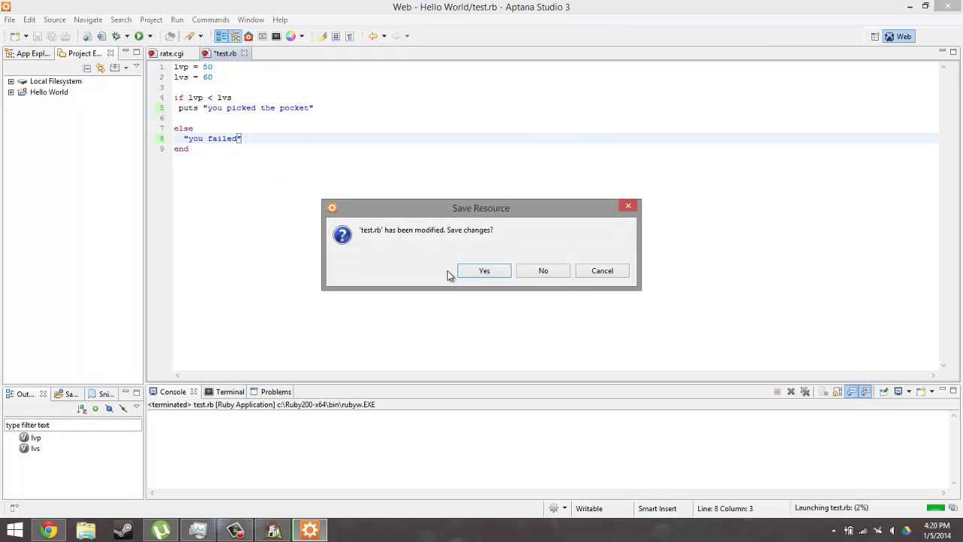
left_click(473, 272)
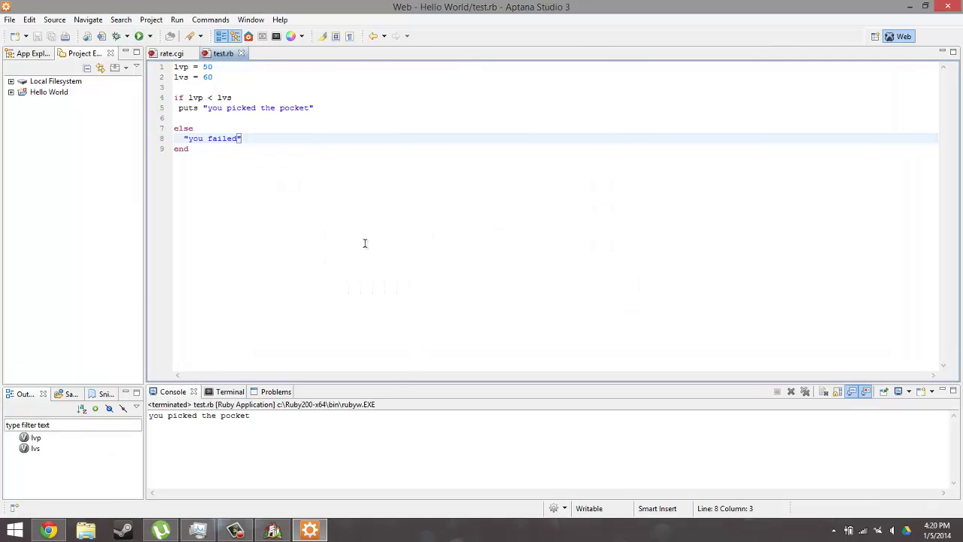
left_click(255, 128)
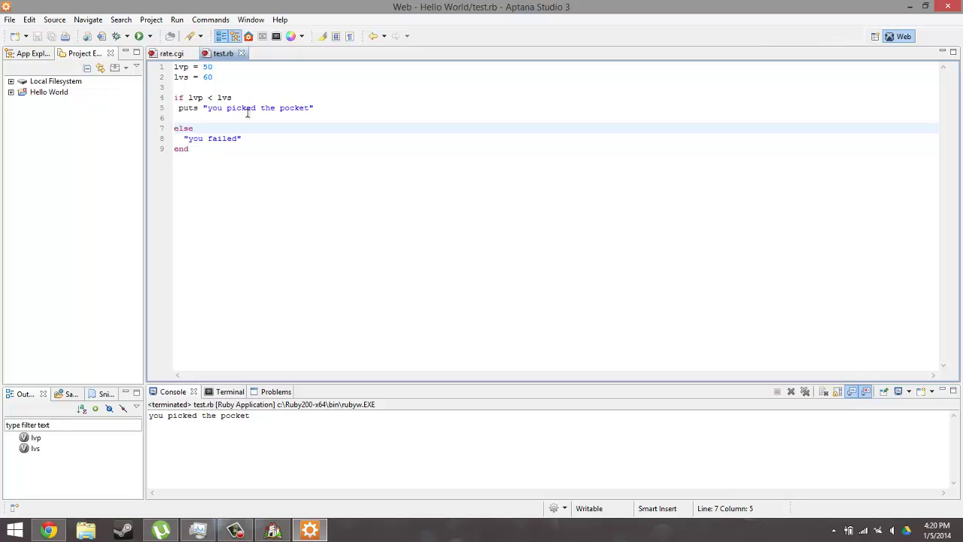
left_click(272, 531)
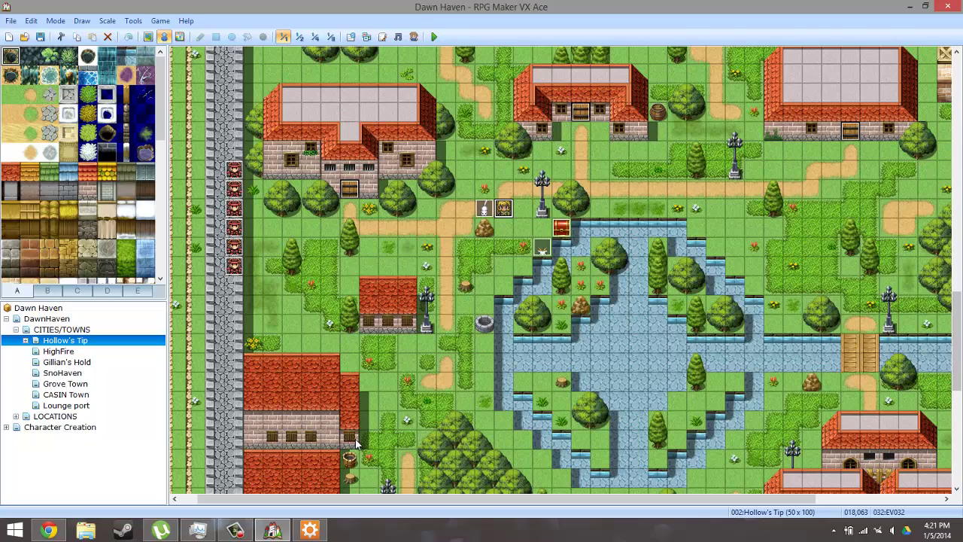
Open the database's common events and examine the conditional branches of the SKILL:LOCKPICKING event
left_click(126, 21)
left_click(146, 36)
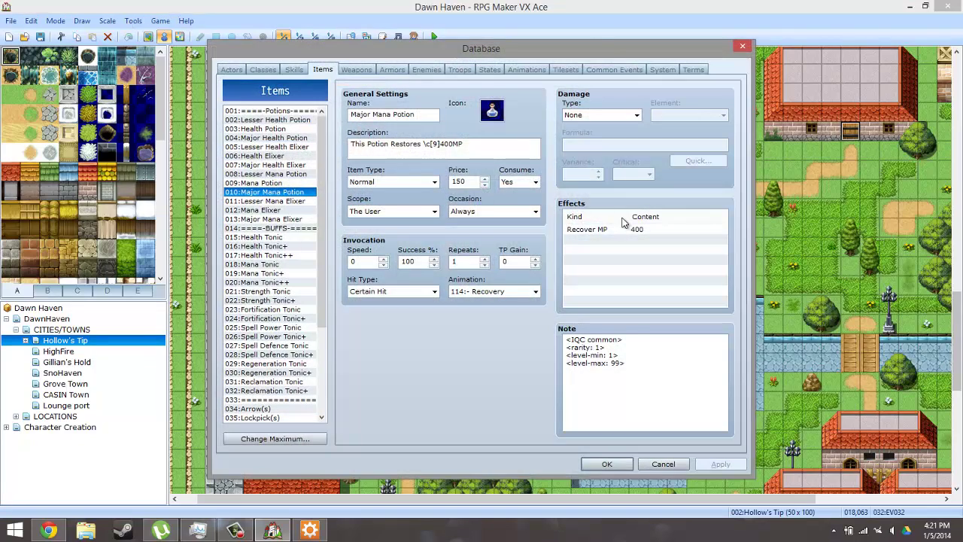
left_click(606, 69)
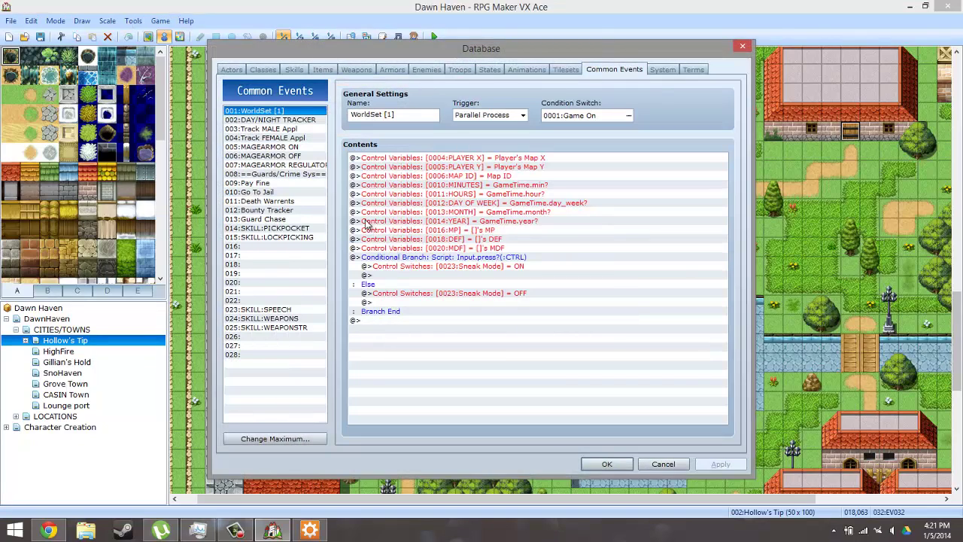
left_click(304, 238)
left_click(456, 240)
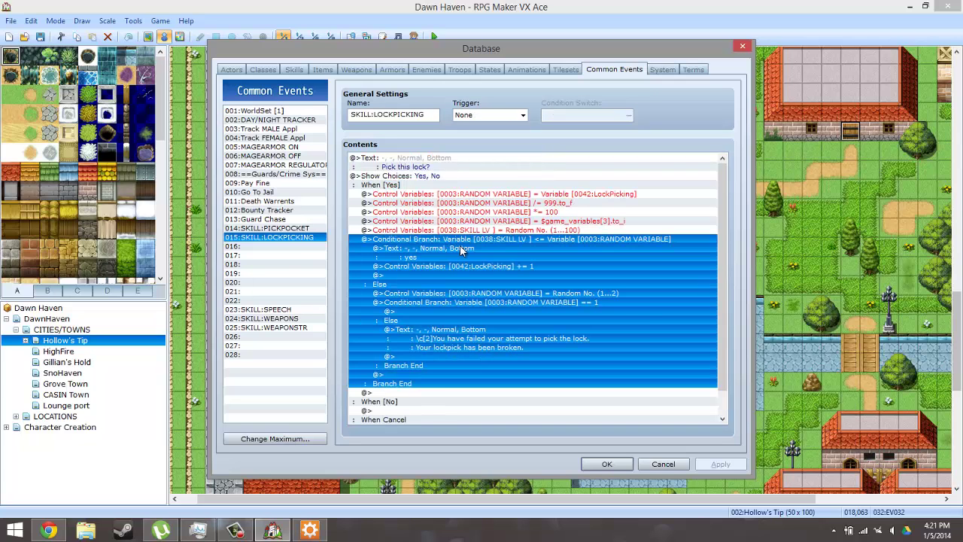
left_click(429, 301)
Examine the contents of the SKILL:PICKPOCKET common event, including its success and failure branches
left_click(297, 228)
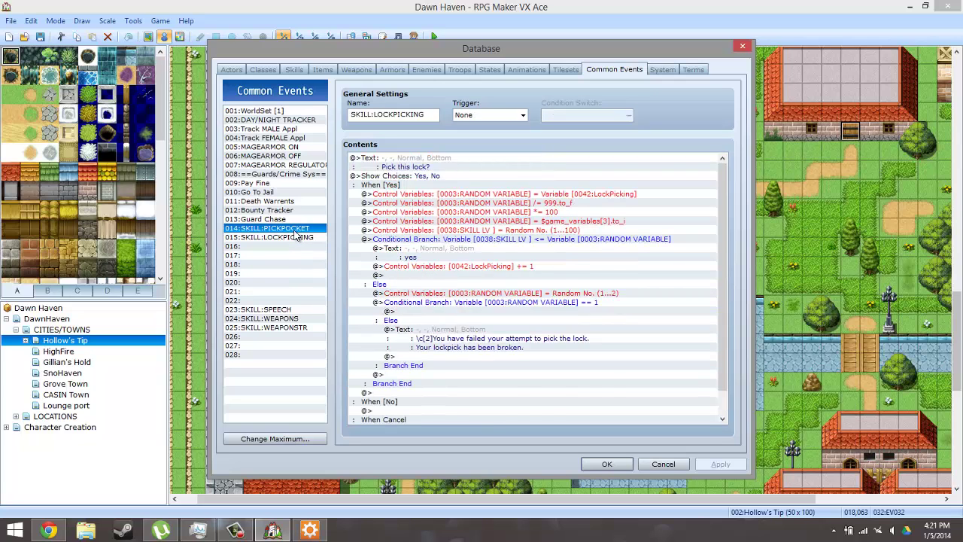
scroll(546, 293, "down", 2)
scroll(546, 294, "down", 3)
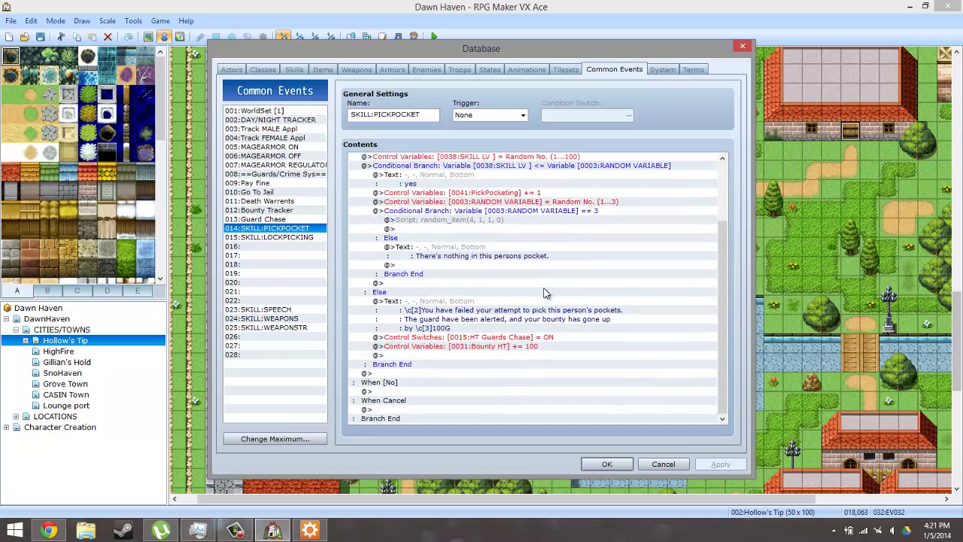
scroll(527, 276, "up", 4)
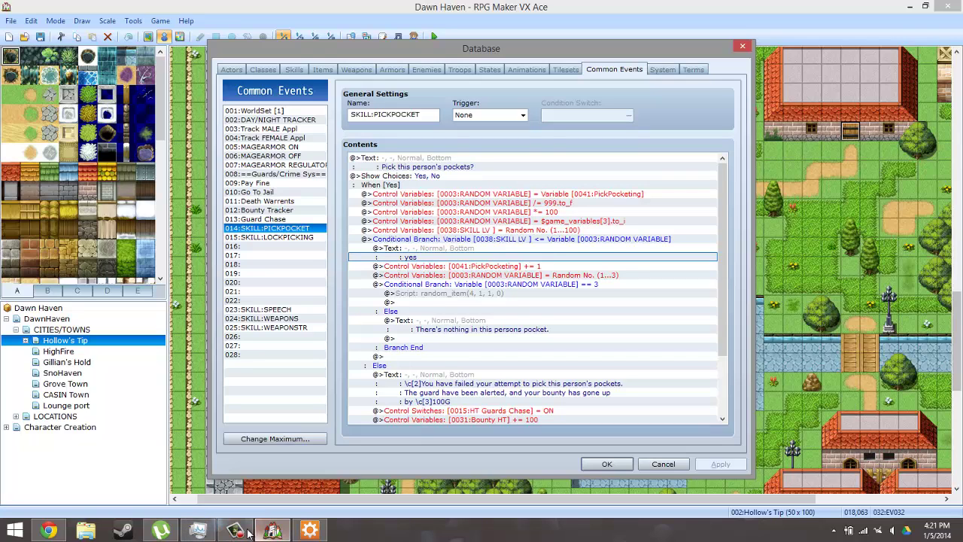
Switch to Aptana Studio and add the line rand(1..3) below the if/else block in test.rb, leaving blank lines between them
left_click(309, 530)
left_click(322, 267)
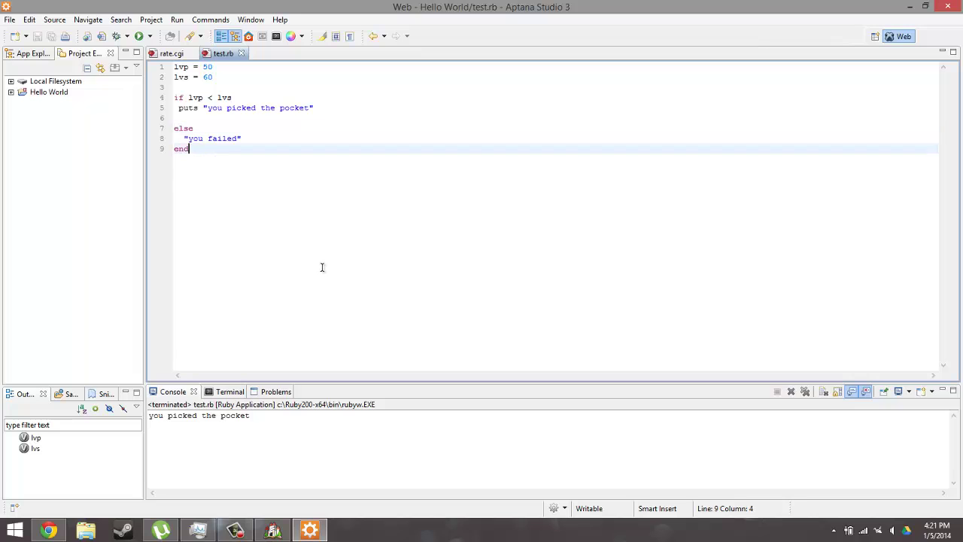
key("Return")
key("Return")
key("Return")
key("BackSpace")
key("BackSpace")
key("Return")
key("Return")
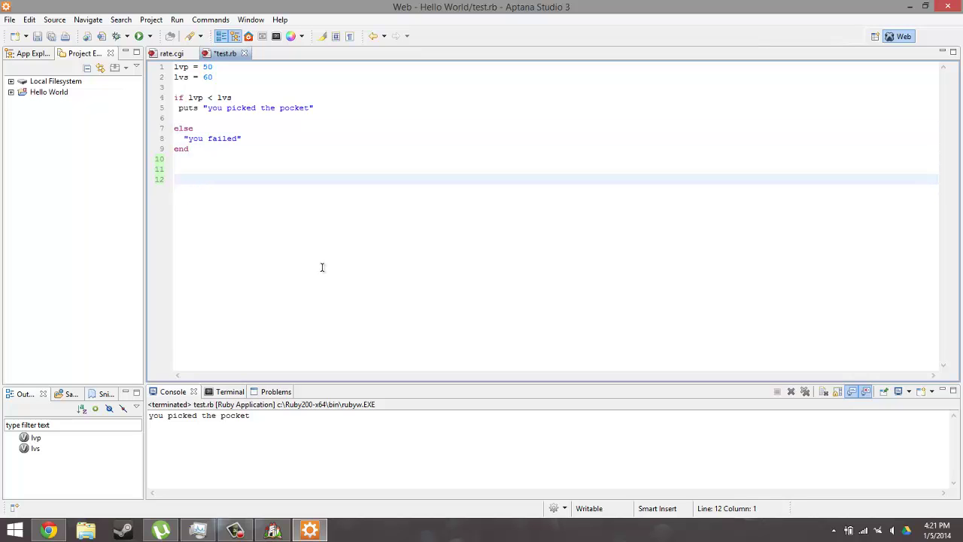
type("rand(1..3")
key("Return")
Assign the random number to x and add an if x == 1 block beneath it
type("if")
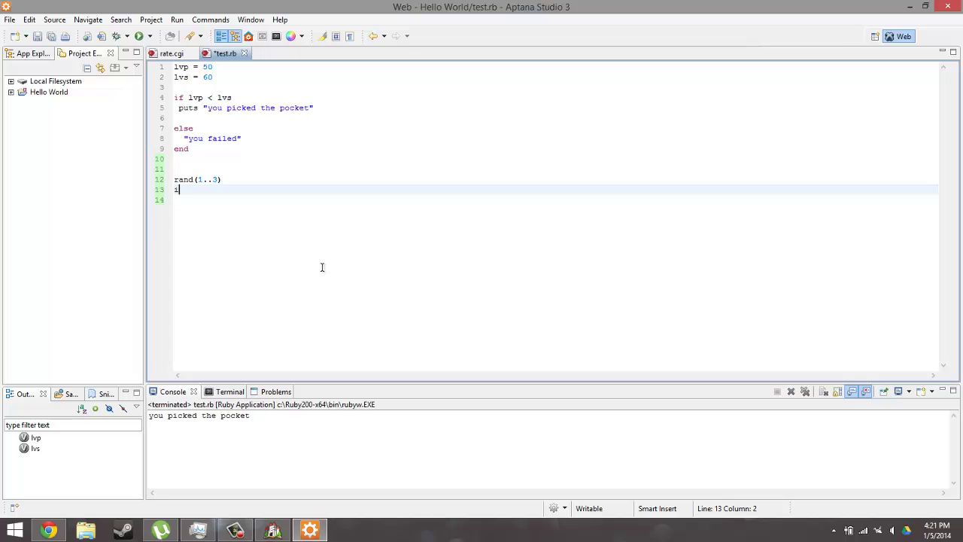
key("Up")
key("Left")
key("Left")
key("Left")
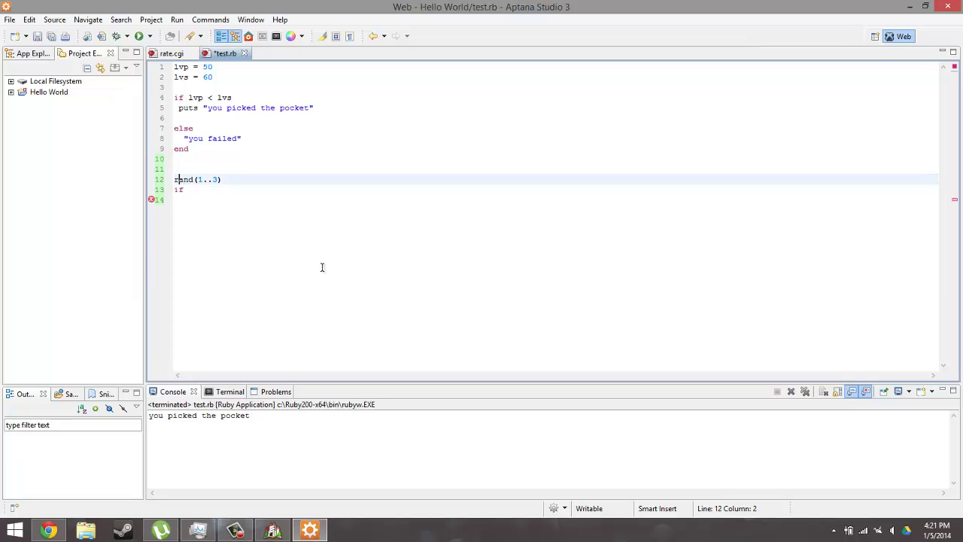
type("x =")
key("Down")
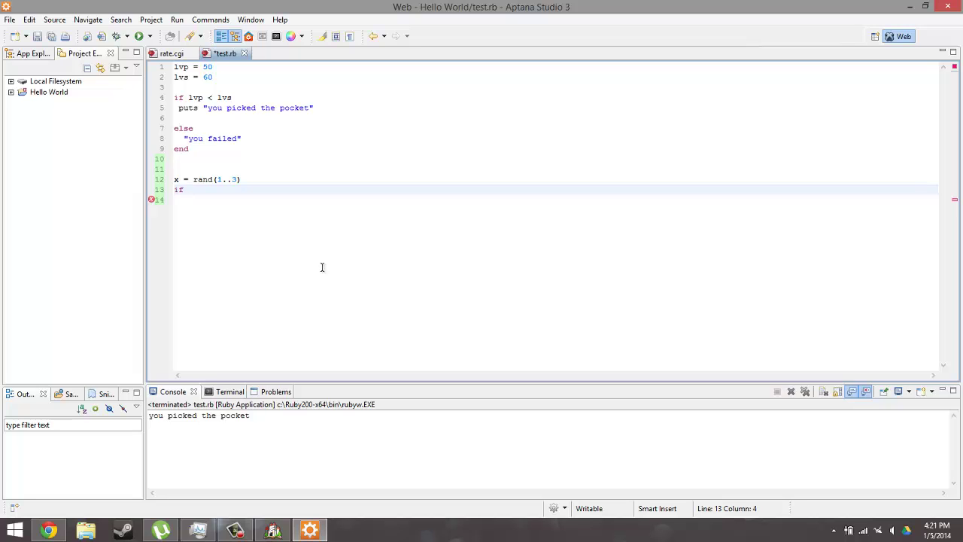
type("x == 1")
key("Return")
type("t")
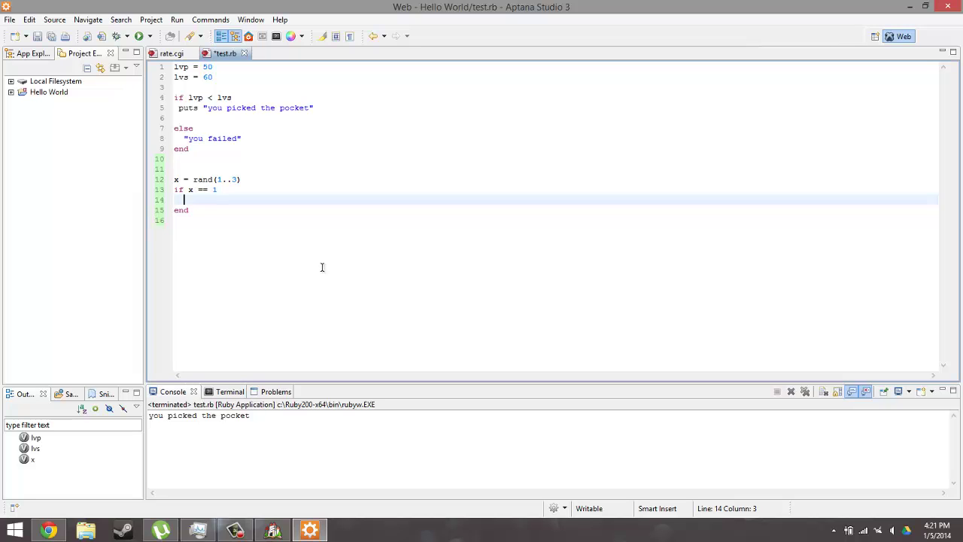
Replace the if keyword of the x == 1 condition with when
key("Up")
key("BackSpace")
key("BackSpace")
type("wh")
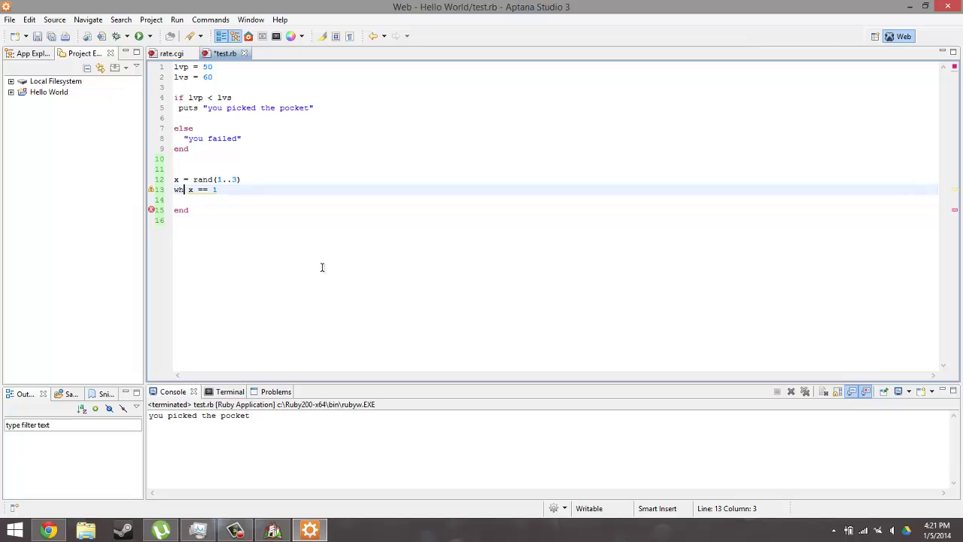
type("en")
key("Down")
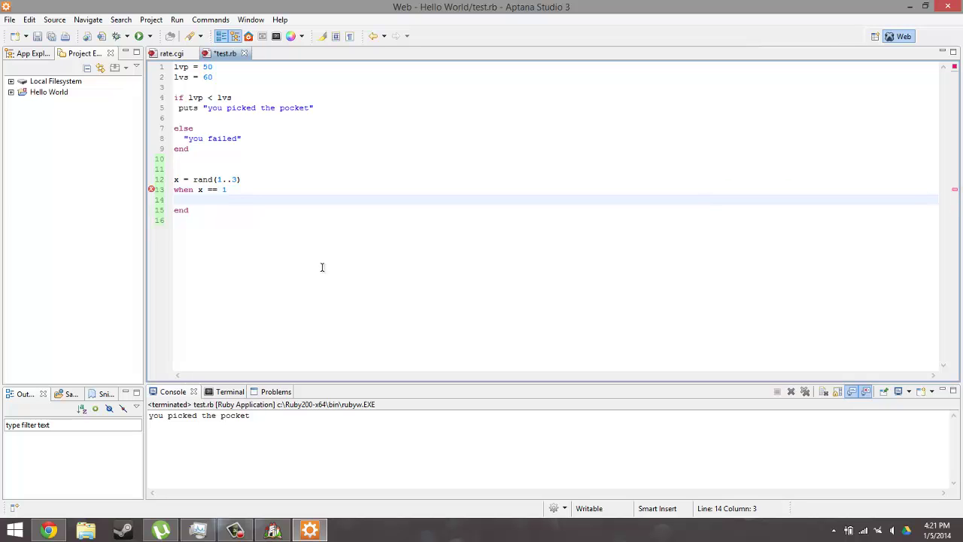
Fill the x == 1 branch with the placeholder piccnm and add an else branch containing "u didnt pick,"
type("piccnm")
key("Return")
key("Return")
type("elser")
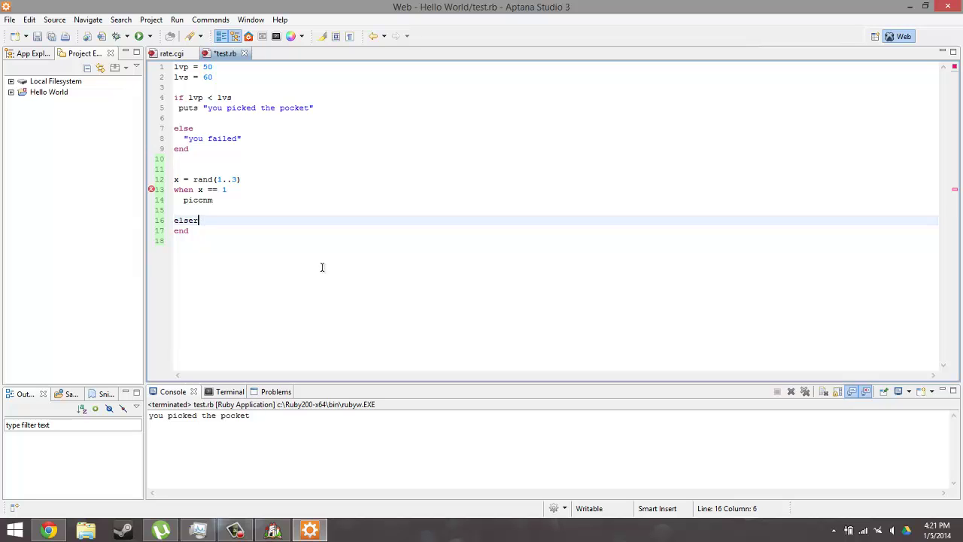
key("Return")
key("Return")
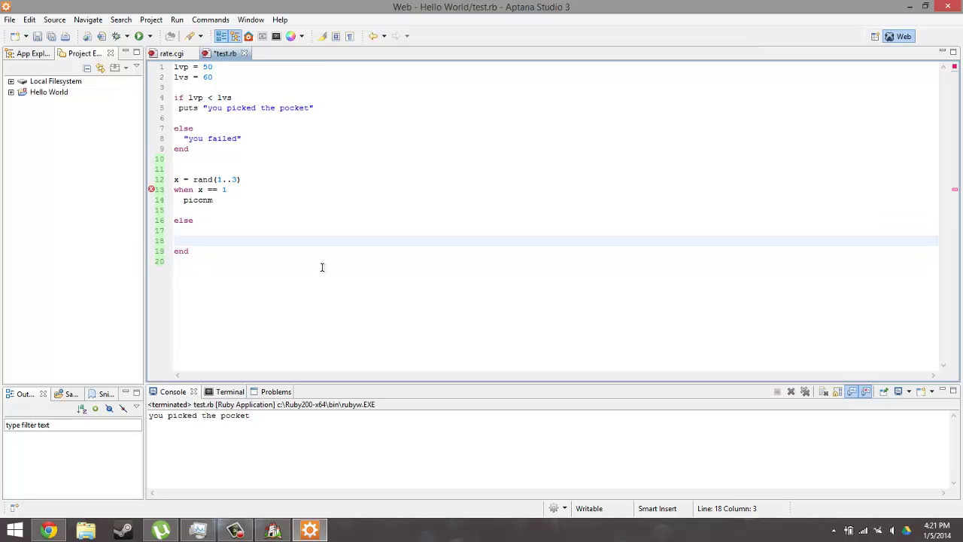
type("u didnt pick,")
Delete all the code in test.rb and return to the SKILL:PICKPOCKET event in RPG Maker VX Ace
left_click(238, 229)
left_click_drag(253, 261, 125, 7)
key("BackSpace")
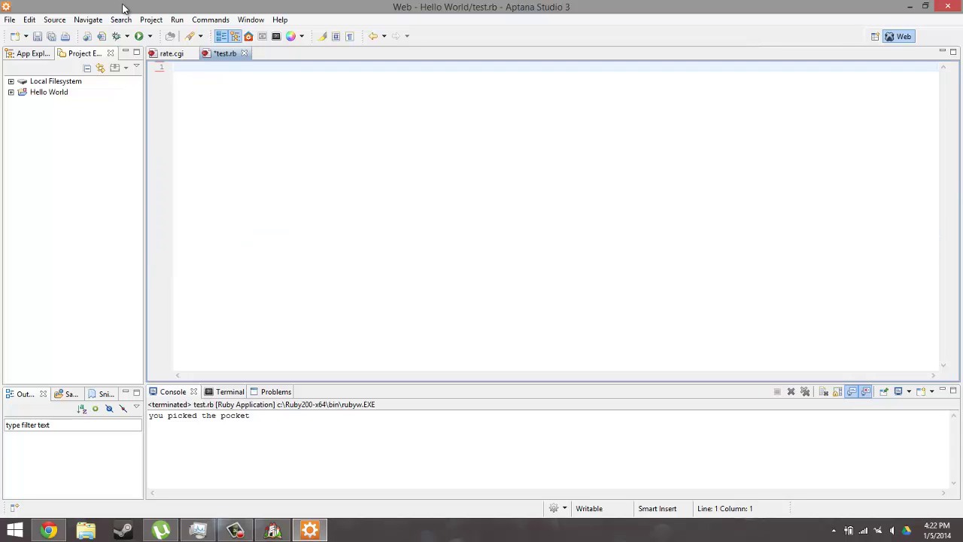
left_click(910, 7)
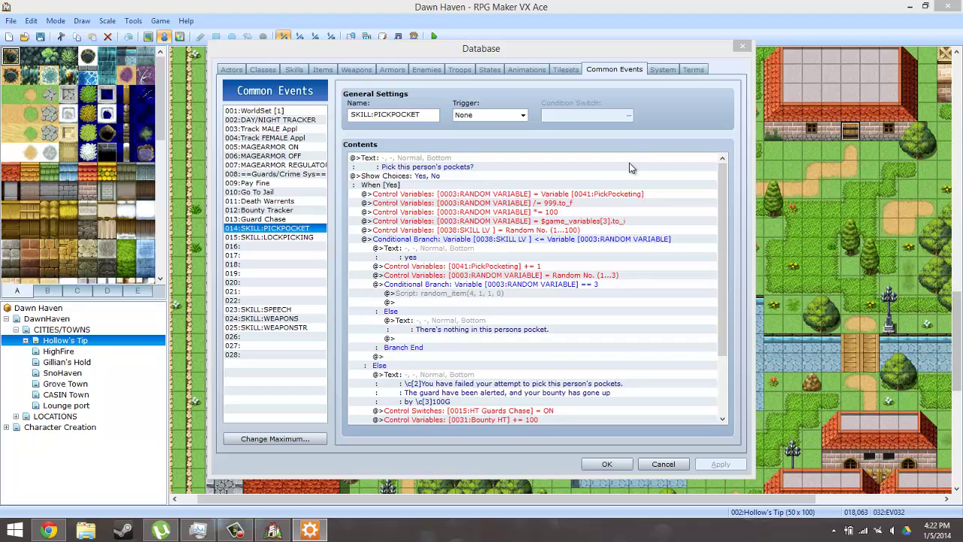
left_click(247, 522)
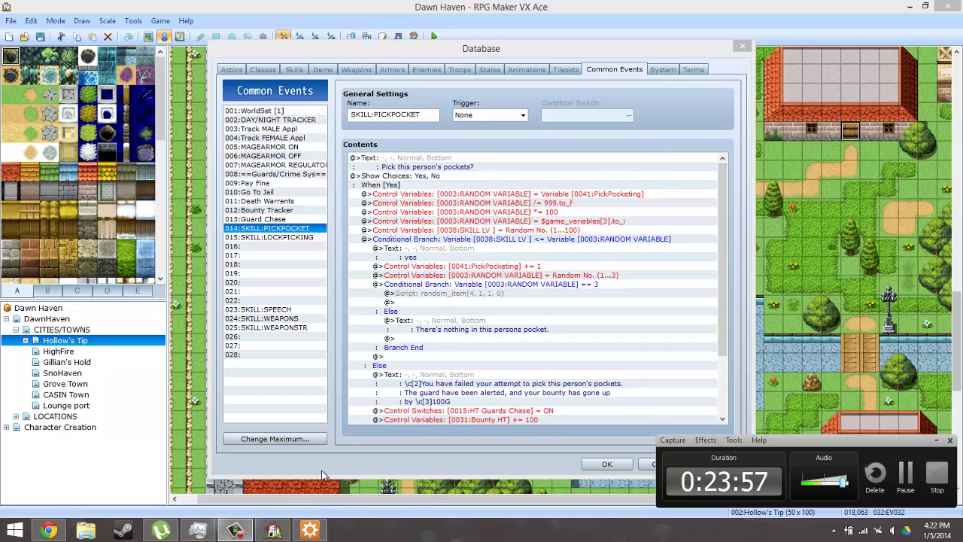